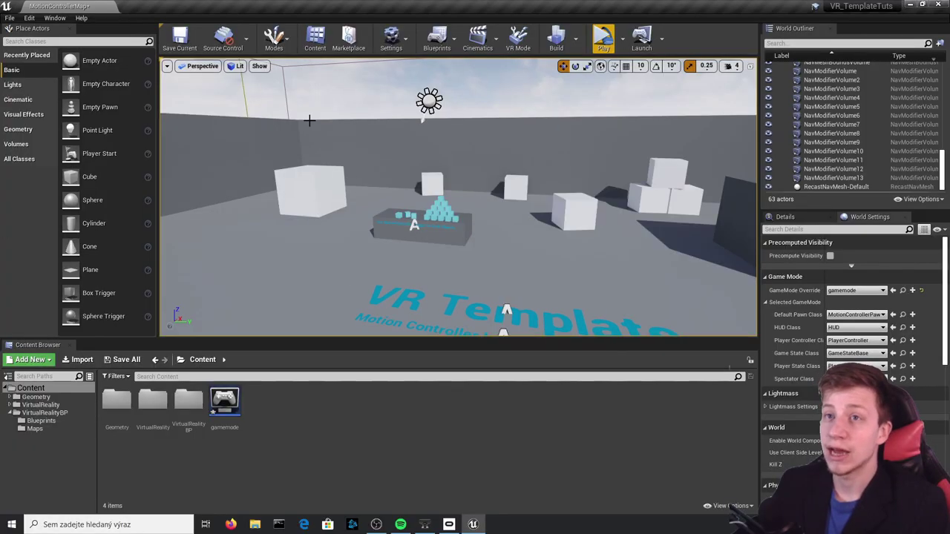
Create an Actor Blueprint class named Boxingthing in the Content folder and open it for editing
{"action": "right_click_drag", "start_coordinate": [309, 120], "coordinate": [267, 163]}
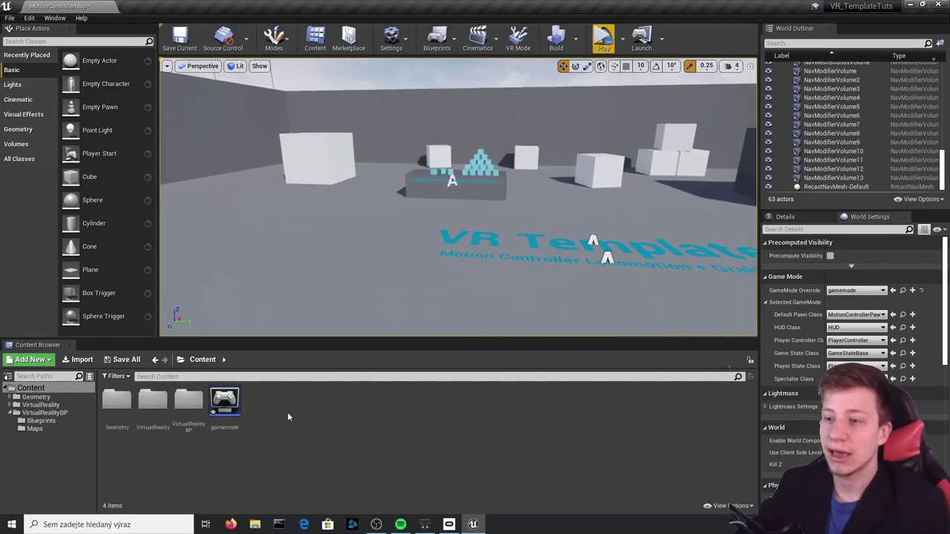
{"action": "right_click", "coordinate": [288, 416]}
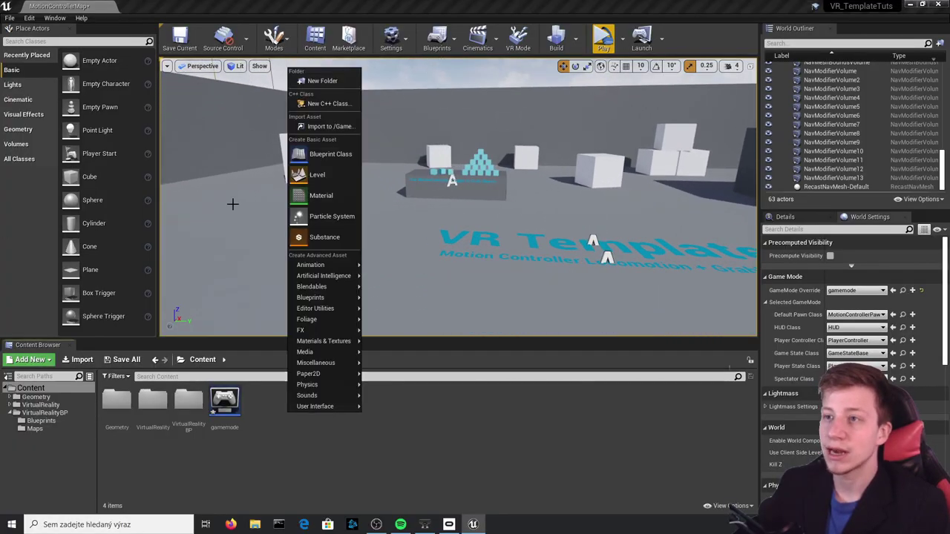
{"action": "left_click", "coordinate": [350, 154]}
{"action": "left_click", "coordinate": [419, 183]}
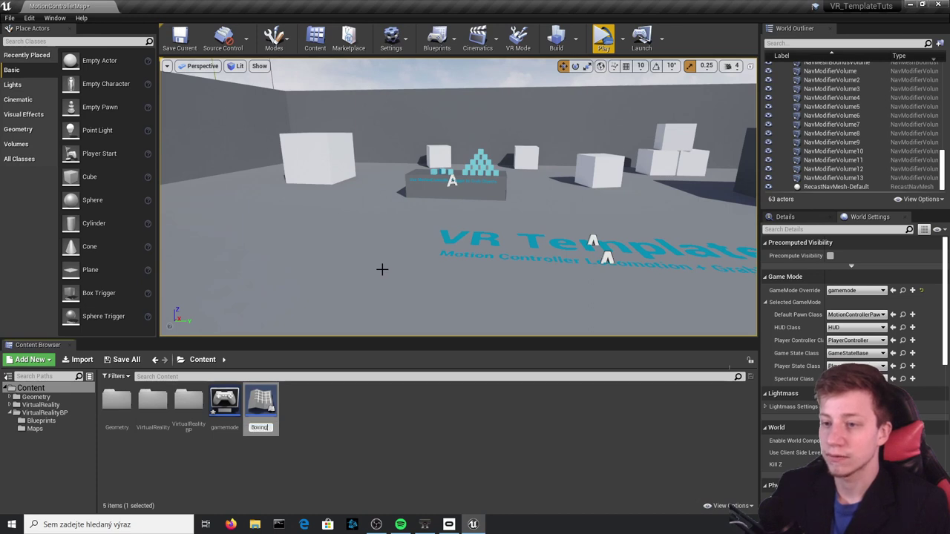
{"action": "key", "text": "Return"}
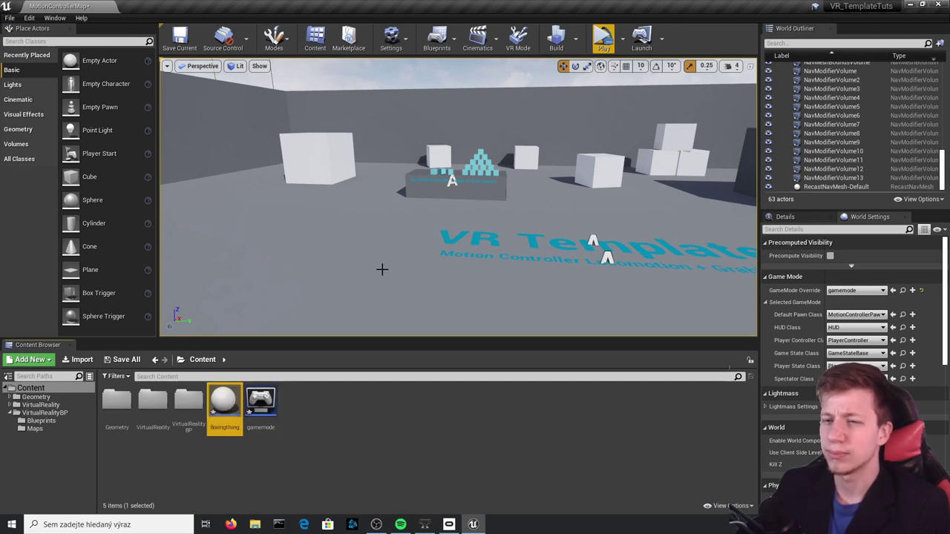
{"action": "double_click", "coordinate": [226, 412]}
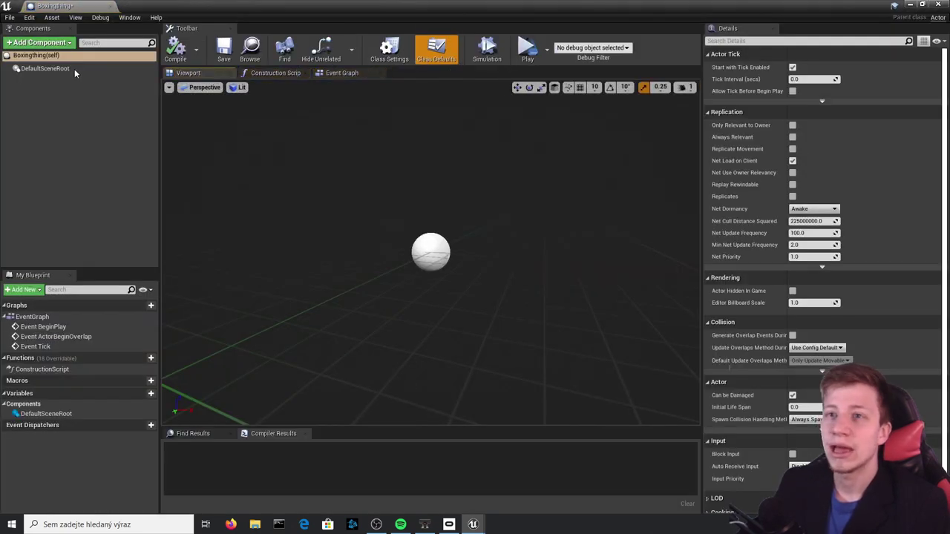
Add a Cube component, flatten it to a Z scale of 0.25, raise it to about Z 58.6, and compile
{"action": "left_click", "coordinate": [38, 43]}
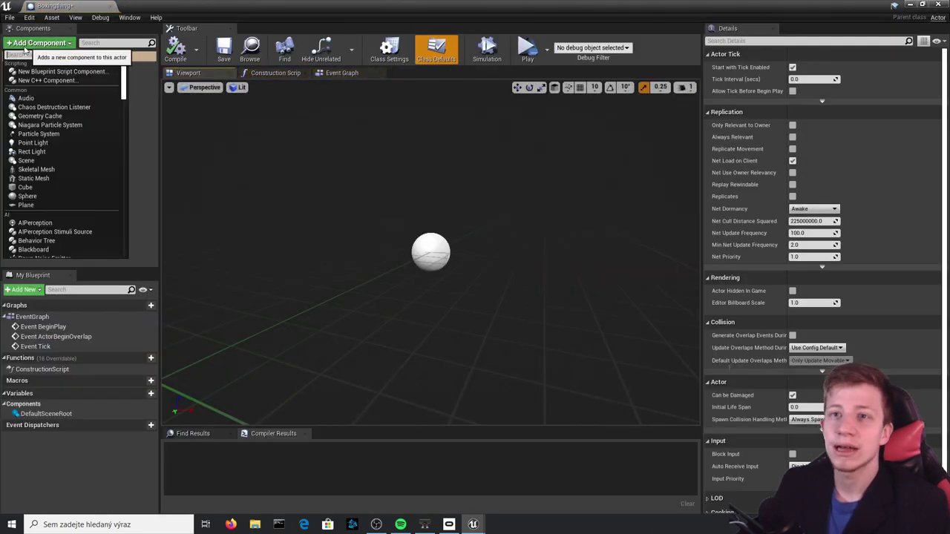
{"action": "left_click", "coordinate": [43, 186]}
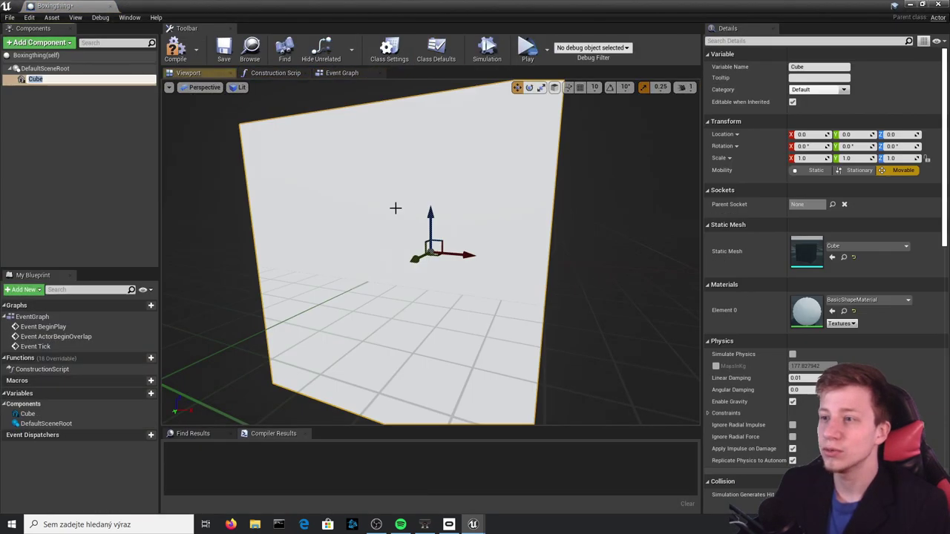
{"action": "left_click_drag", "start_coordinate": [430, 219], "coordinate": [430, 259]}
{"action": "key", "text": "w"}
{"action": "left_click_drag", "start_coordinate": [432, 221], "coordinate": [432, 82]}
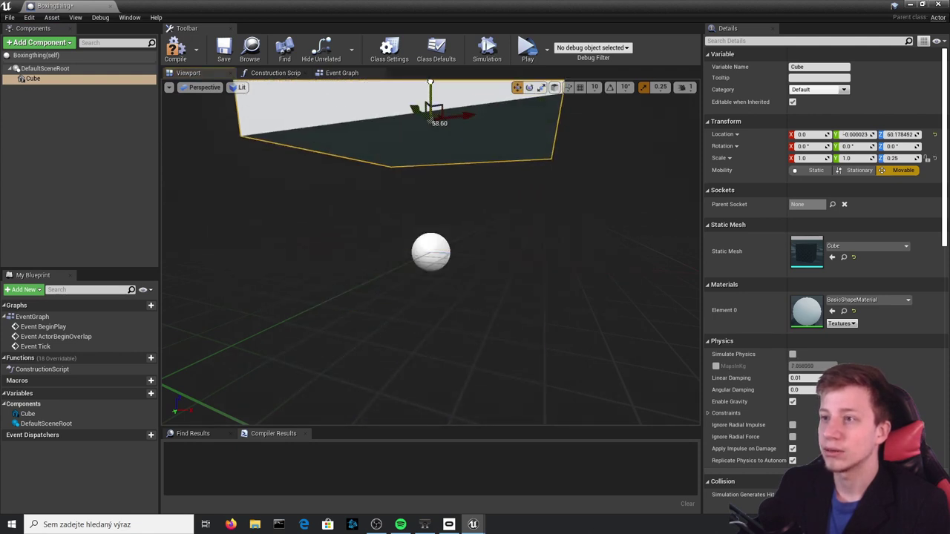
{"action": "left_click", "coordinate": [177, 52]}
Add a Cylinder component and attach it directly to DefaultSceneRoot instead of the cube
{"action": "left_click", "coordinate": [39, 43]}
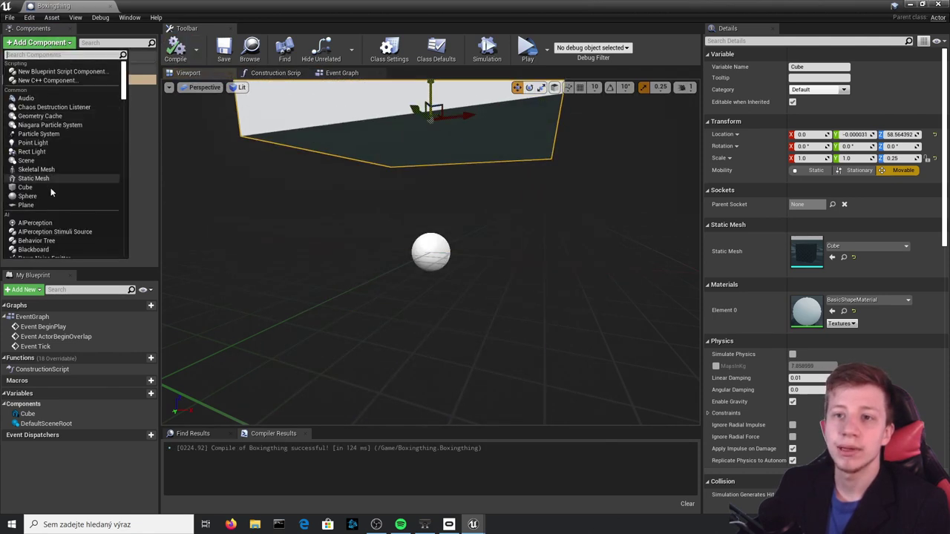
{"action": "scroll", "coordinate": [45, 201], "scroll_direction": "down", "scroll_amount": 8}
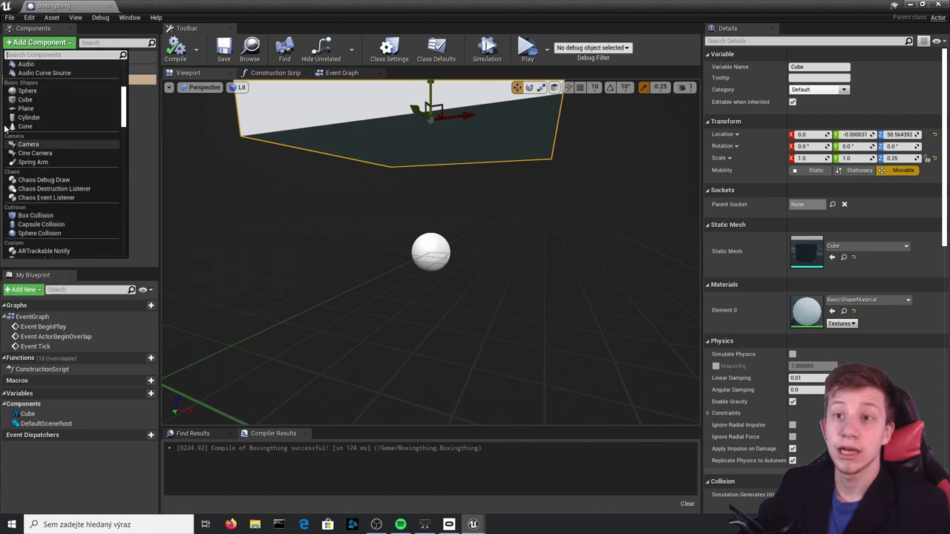
{"action": "left_click", "coordinate": [42, 116]}
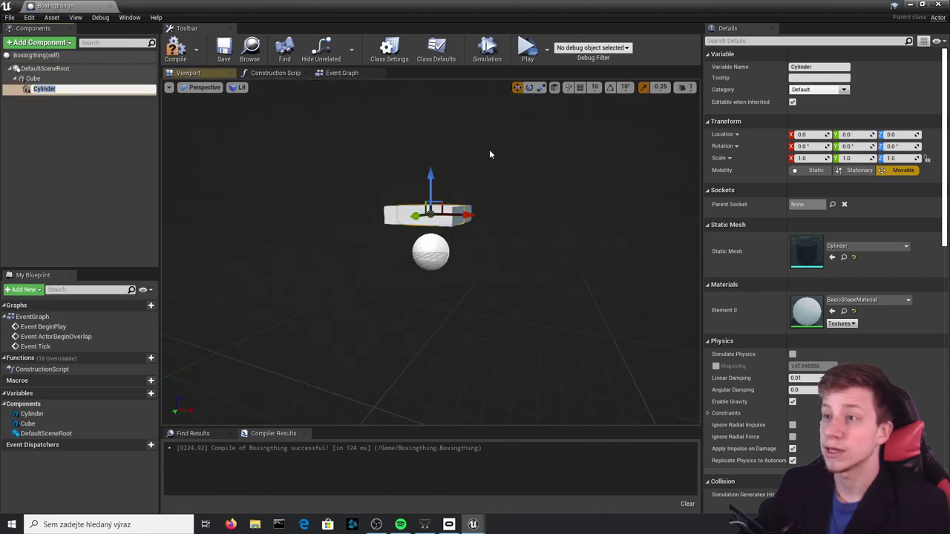
{"action": "key", "text": "Return"}
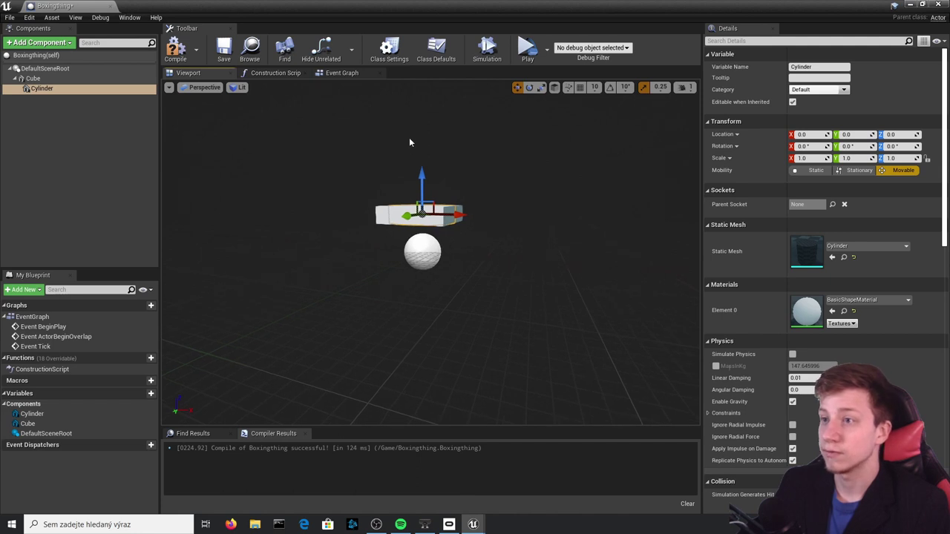
{"action": "left_click_drag", "start_coordinate": [419, 177], "coordinate": [422, 217]}
{"action": "left_click_drag", "start_coordinate": [41, 88], "coordinate": [40, 68]}
Scale the cylinder to 0.5, 0.5, 1.08, lower it to about Z -11.84 beneath the flattened cube, and compile
{"action": "left_click_drag", "start_coordinate": [434, 260], "coordinate": [402, 175]}
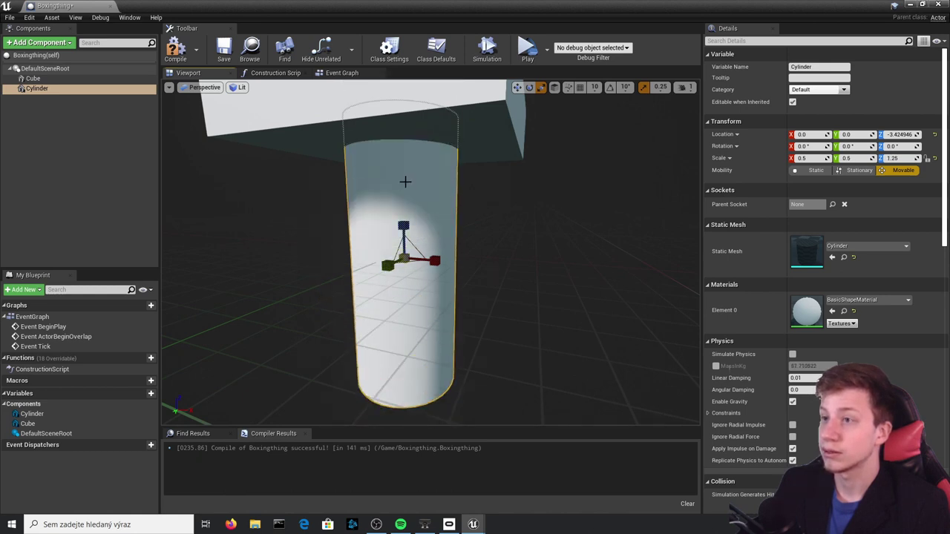
{"action": "right_click_drag", "start_coordinate": [405, 182], "coordinate": [379, 182]}
{"action": "left_click", "coordinate": [177, 51]}
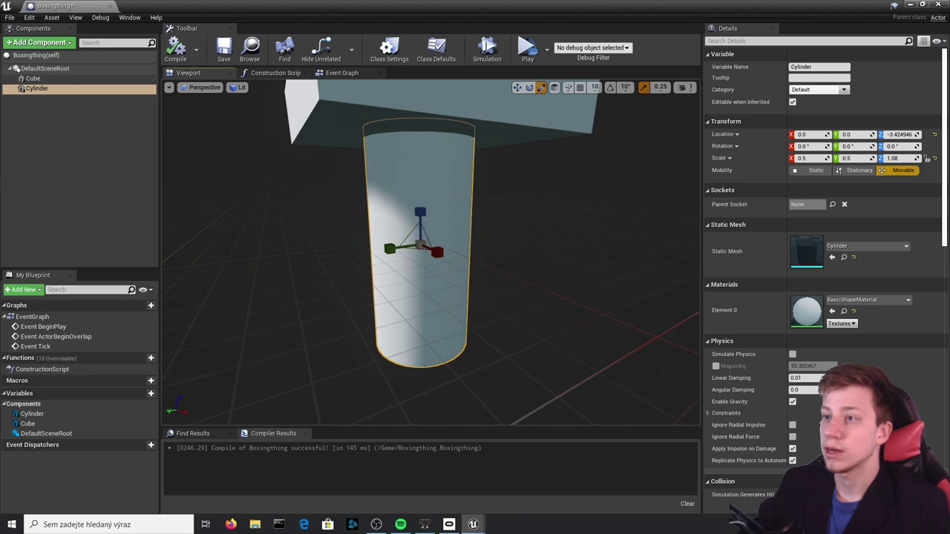
{"action": "left_click_drag", "start_coordinate": [425, 211], "coordinate": [427, 229]}
{"action": "left_click", "coordinate": [176, 51]}
{"action": "right_click_drag", "start_coordinate": [341, 186], "coordinate": [419, 186]}
{"action": "right_click_drag", "start_coordinate": [452, 220], "coordinate": [397, 222]}
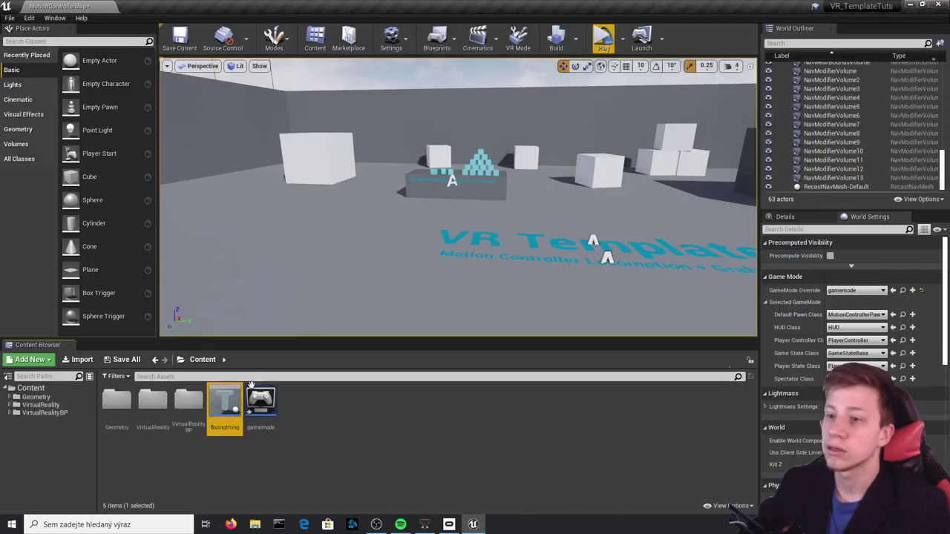
Place a Boxingthing instance in the level near the white cubes and reopen its Blueprint for editing
{"action": "left_click_drag", "start_coordinate": [225, 404], "coordinate": [360, 150]}
{"action": "right_click_drag", "start_coordinate": [360, 151], "coordinate": [416, 145]}
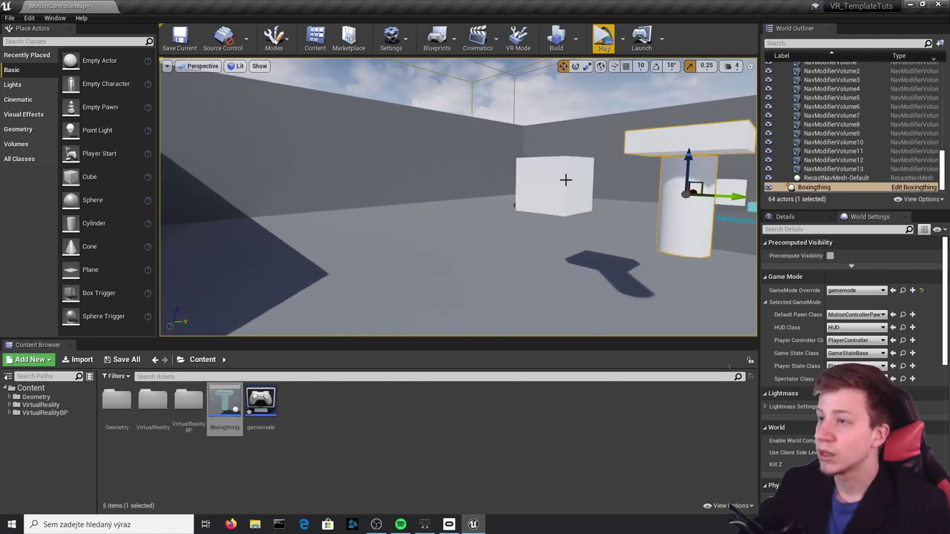
{"action": "left_click", "coordinate": [913, 187]}
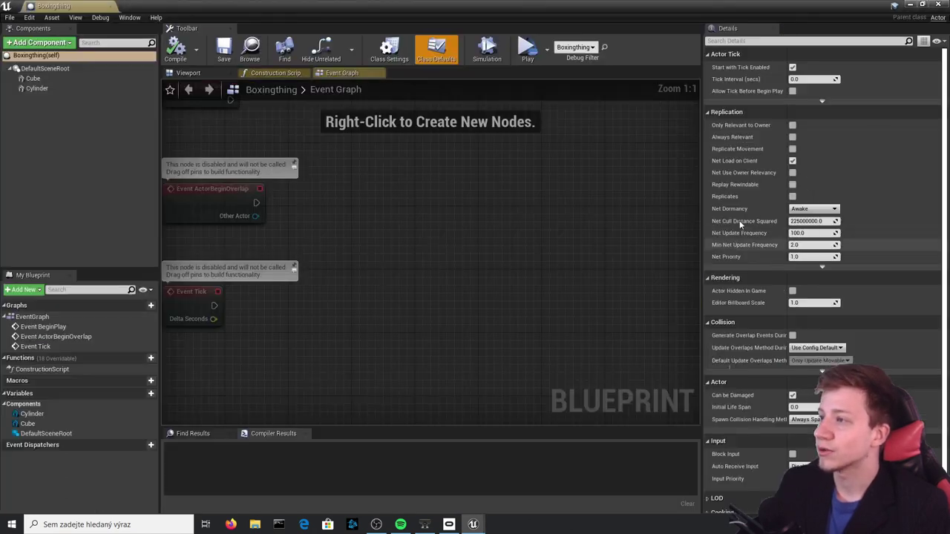
{"action": "right_click_drag", "start_coordinate": [362, 251], "coordinate": [522, 425]}
{"action": "right_click_drag", "start_coordinate": [388, 284], "coordinate": [251, 131]}
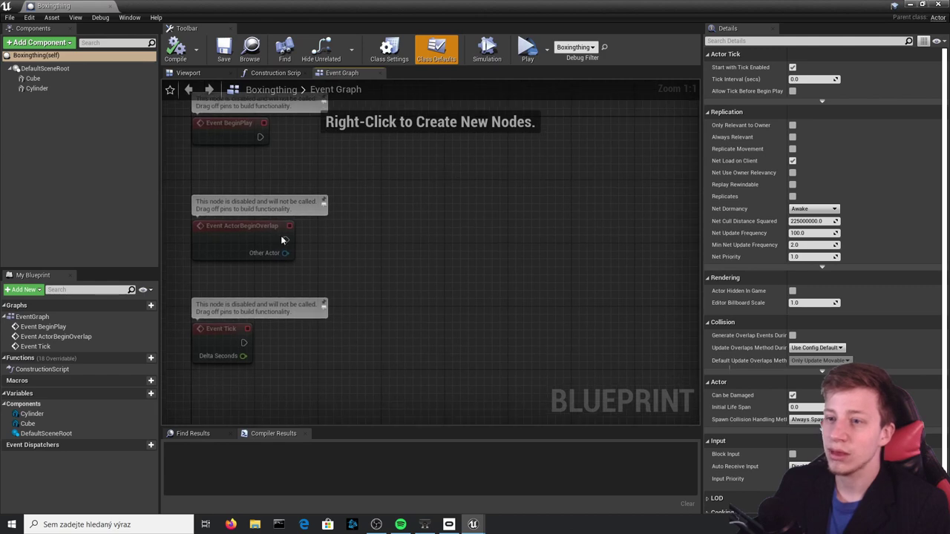
Add a Physics Constraint component to Boxingthing and attach it directly to DefaultSceneRoot
{"action": "left_click", "coordinate": [36, 43]}
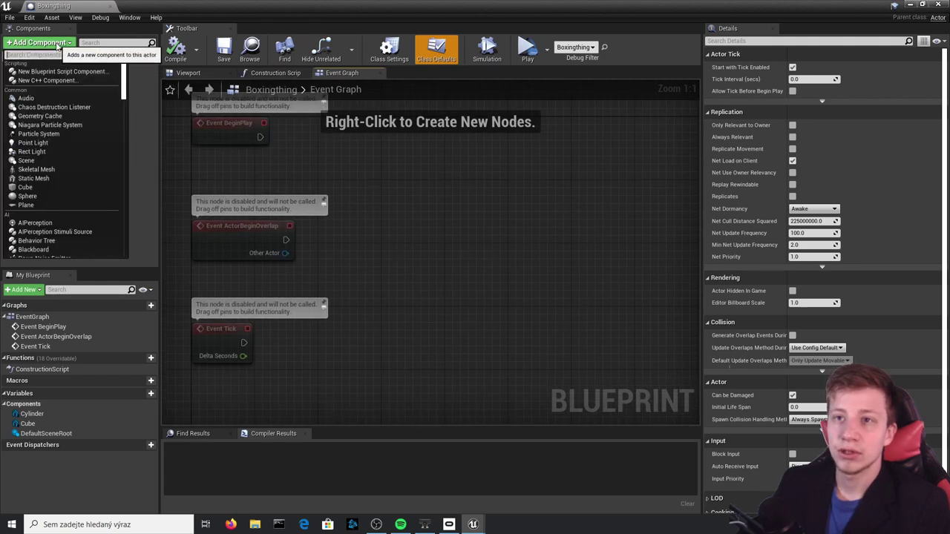
{"action": "left_click", "coordinate": [187, 72]}
{"action": "left_click", "coordinate": [362, 75]}
{"action": "left_click", "coordinate": [187, 72]}
{"action": "left_click", "coordinate": [427, 264]}
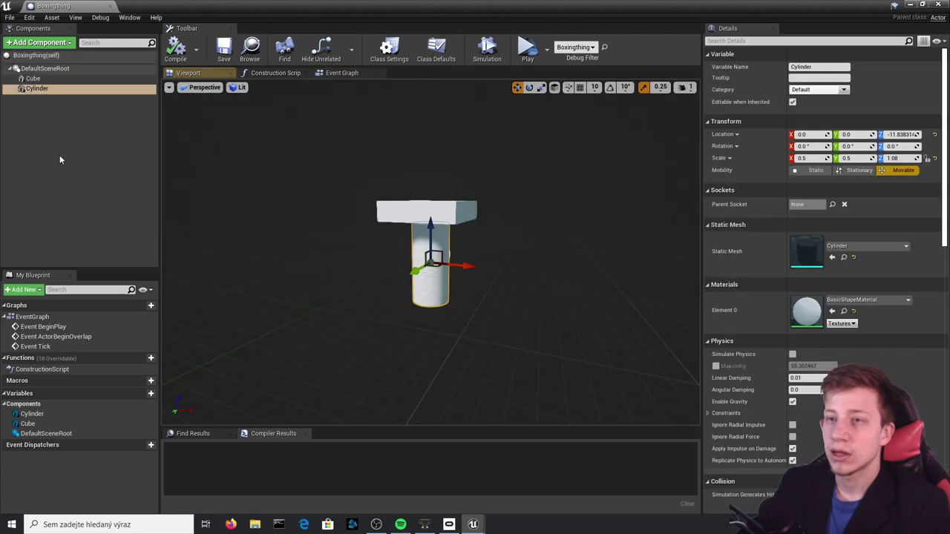
{"action": "left_click", "coordinate": [48, 43]}
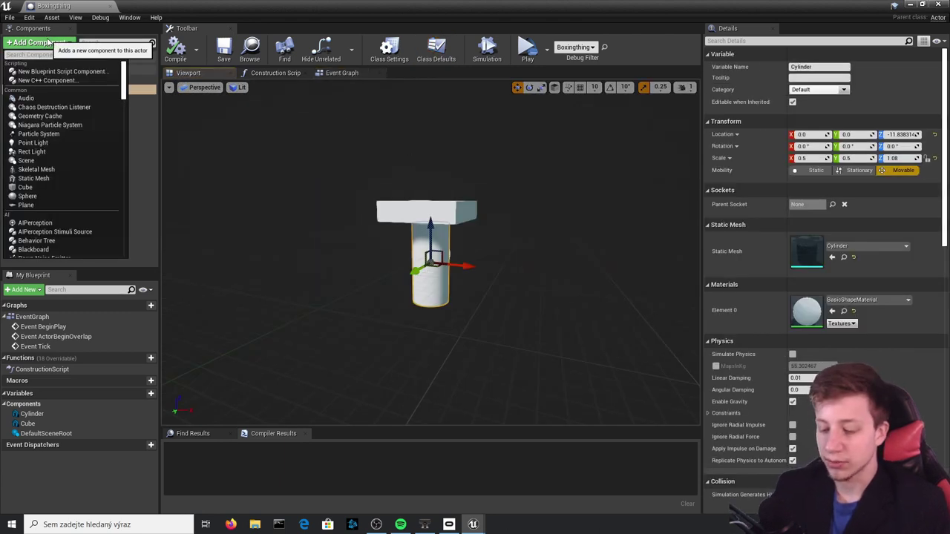
{"action": "type", "text": "physi"}
{"action": "key", "text": "Down"}
{"action": "key", "text": "Return"}
{"action": "scroll", "coordinate": [477, 222], "scroll_direction": "up", "scroll_amount": 3}
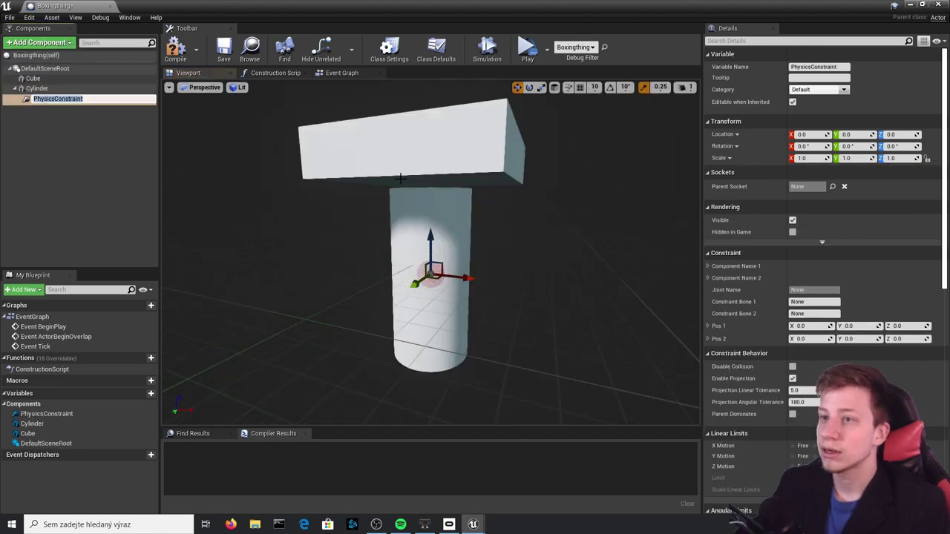
{"action": "left_click", "coordinate": [32, 78]}
{"action": "left_click_drag", "start_coordinate": [56, 97], "coordinate": [36, 70]}
Rename the Cube component to base and the Cylinder component to BoxingBag
{"action": "left_click", "coordinate": [30, 79]}
{"action": "left_click", "coordinate": [40, 81]}
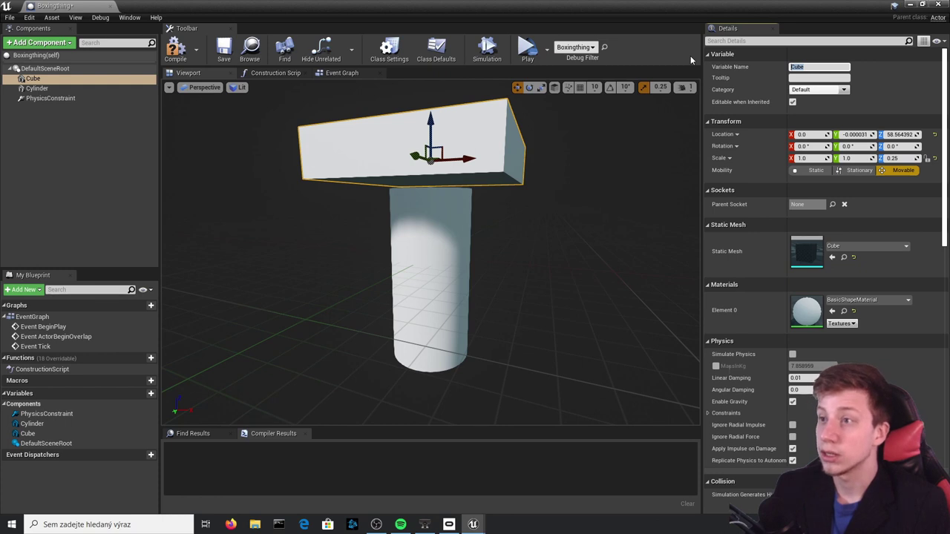
{"action": "type", "text": "base"}
{"action": "key", "text": "Return"}
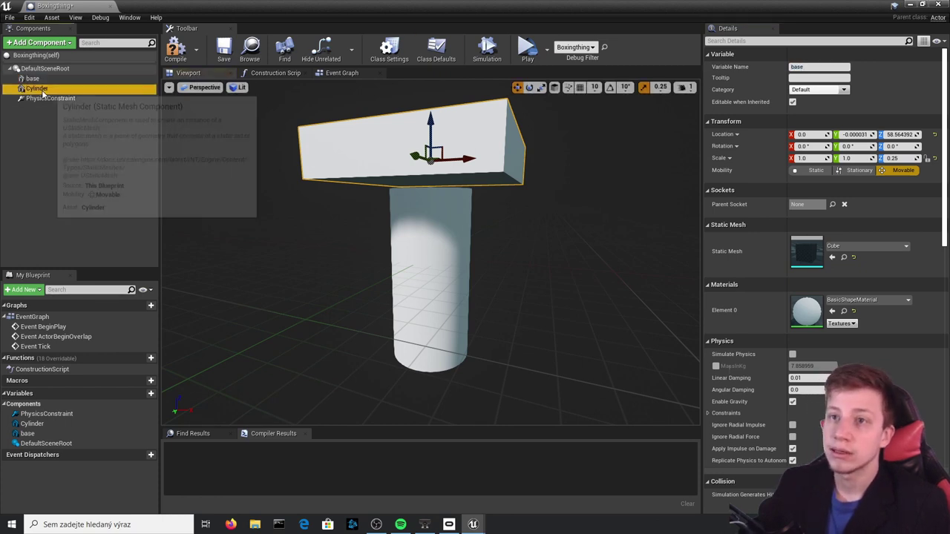
{"action": "left_click", "coordinate": [36, 88]}
{"action": "type", "text": "BoxingBag"}
{"action": "key", "text": "Return"}
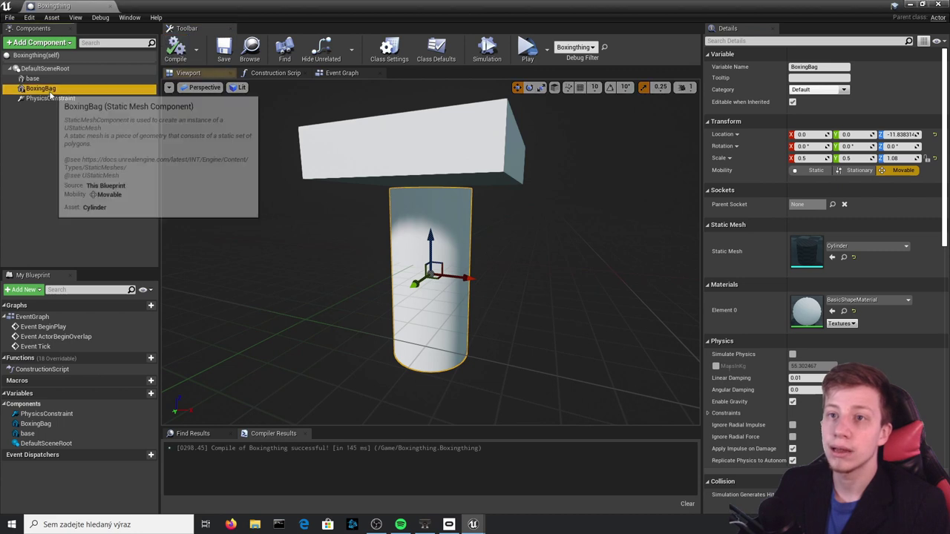
Set the PhysicsConstraint's Component Name 1 to base and Component Name 2 to BoxingBag, and compile the Blueprint
{"action": "left_click", "coordinate": [46, 98]}
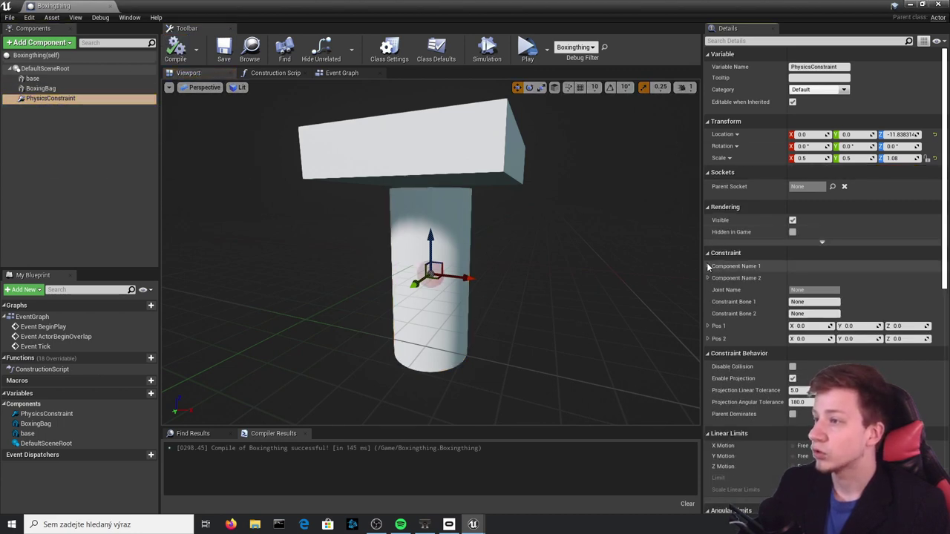
{"action": "scroll", "coordinate": [760, 265], "scroll_direction": "down", "scroll_amount": 1}
{"action": "left_click", "coordinate": [708, 234]}
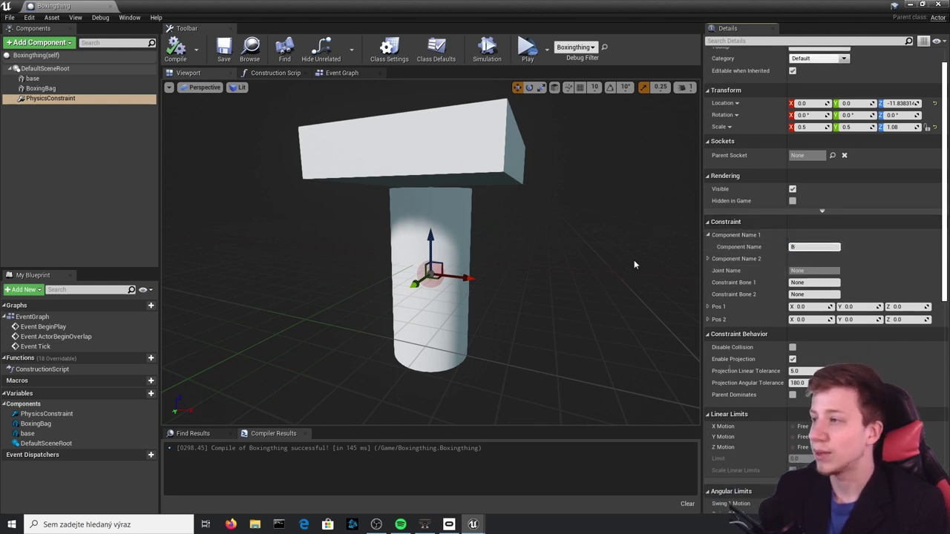
{"action": "left_click", "coordinate": [708, 259]}
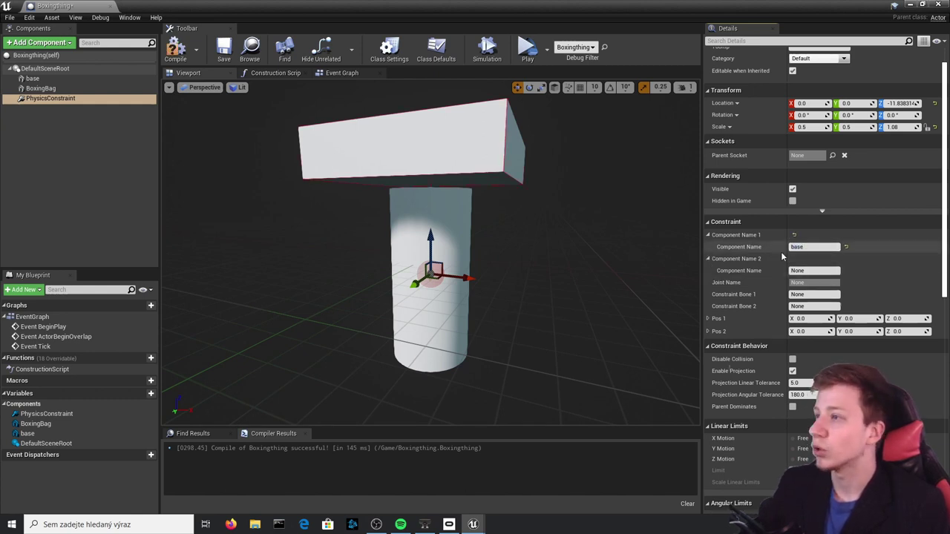
{"action": "left_click", "coordinate": [814, 271]}
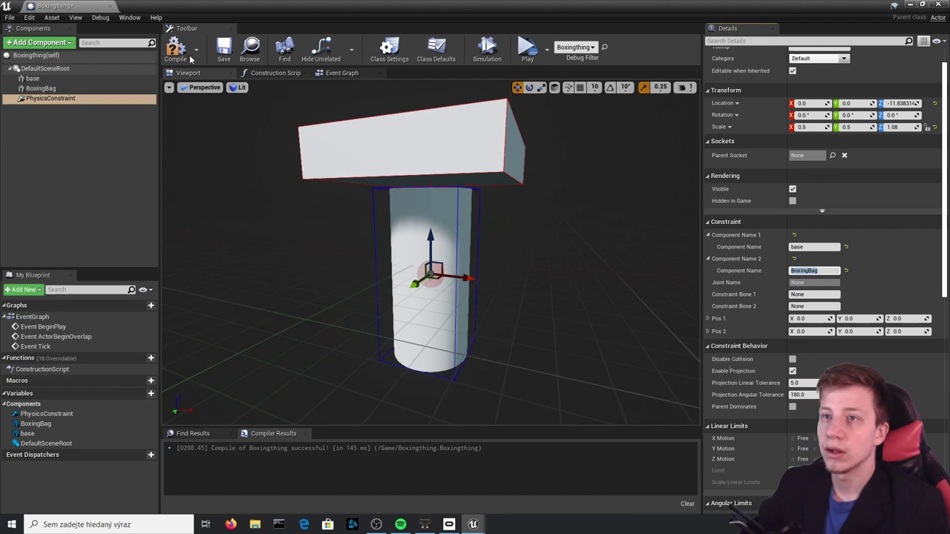
{"action": "left_click", "coordinate": [176, 50]}
Enable Simulate Physics on the BoxingBag component and compile the Blueprint
{"action": "right_click_drag", "start_coordinate": [317, 101], "coordinate": [426, 264]}
{"action": "left_click", "coordinate": [408, 205]}
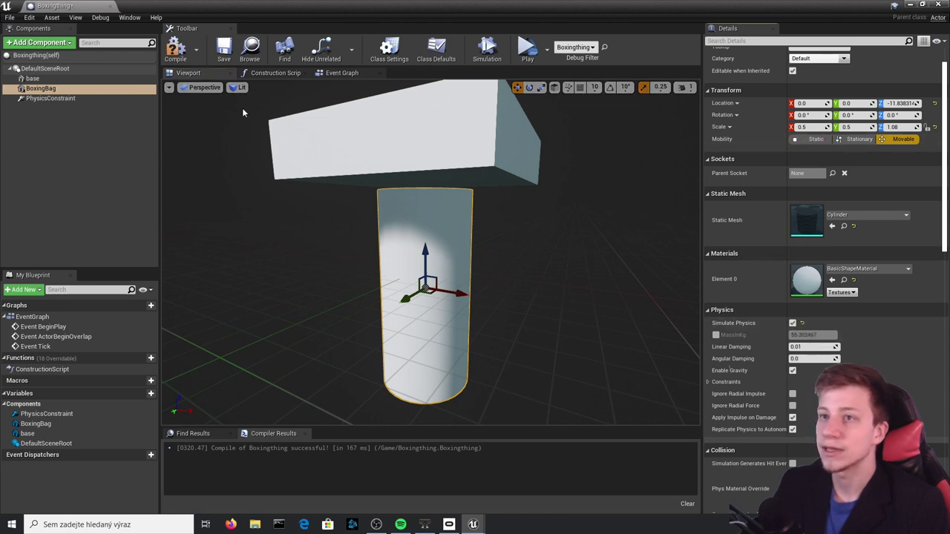
{"action": "left_click", "coordinate": [175, 49]}
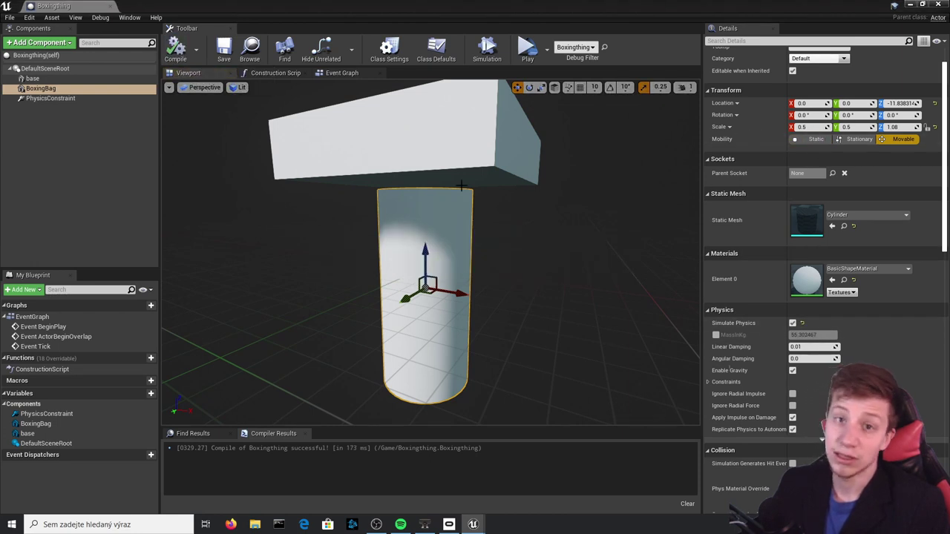
Turn on the Disable Collision option of the PhysicsConstraint and compile the Blueprint
{"action": "left_click", "coordinate": [92, 98]}
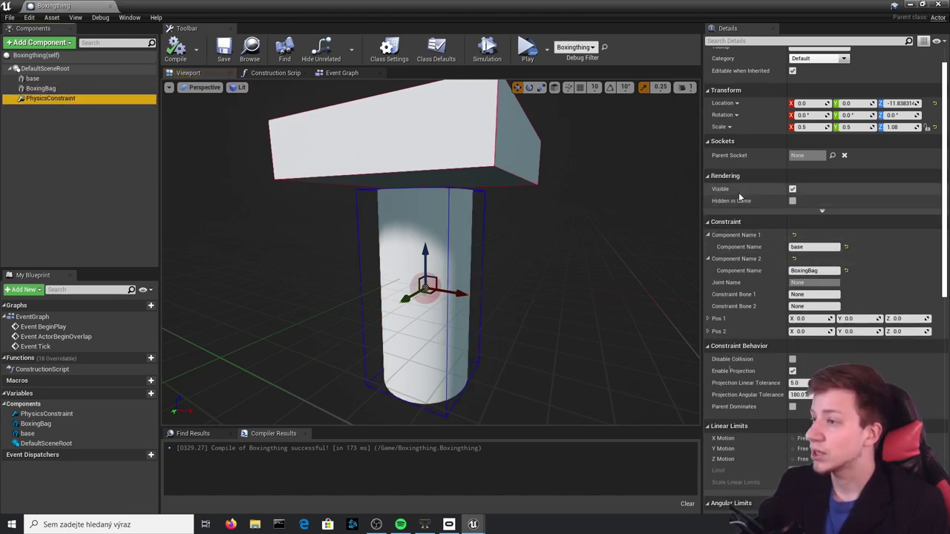
{"action": "left_click", "coordinate": [792, 359]}
{"action": "left_click", "coordinate": [175, 49]}
{"action": "scroll", "coordinate": [772, 268], "scroll_direction": "down", "scroll_amount": 5}
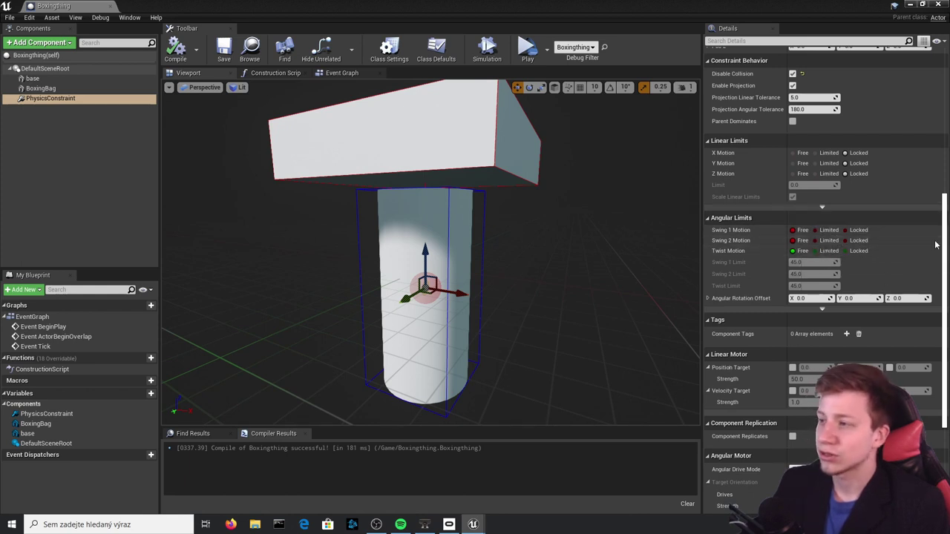
{"action": "scroll", "coordinate": [871, 268], "scroll_direction": "down", "scroll_amount": 5}
{"action": "scroll", "coordinate": [872, 267], "scroll_direction": "up", "scroll_amount": 3}
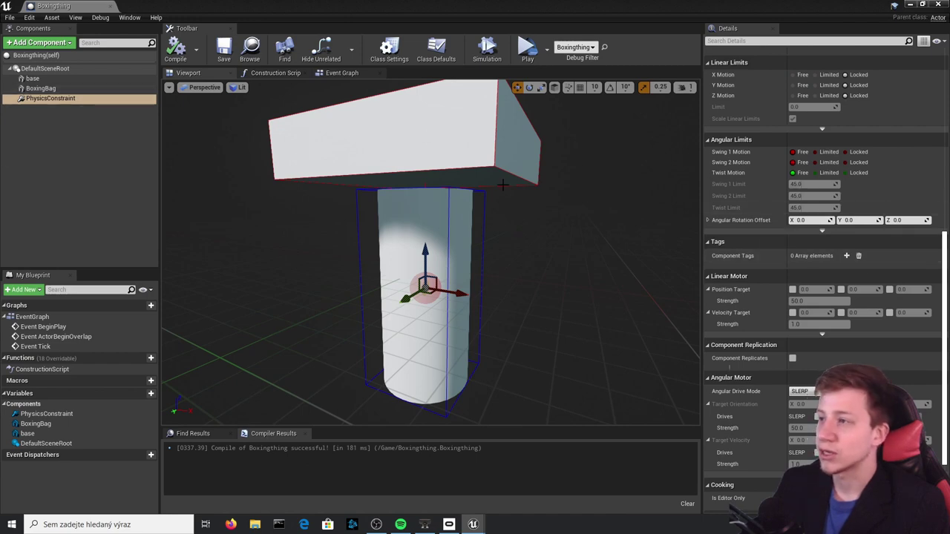
{"action": "left_click", "coordinate": [175, 49]}
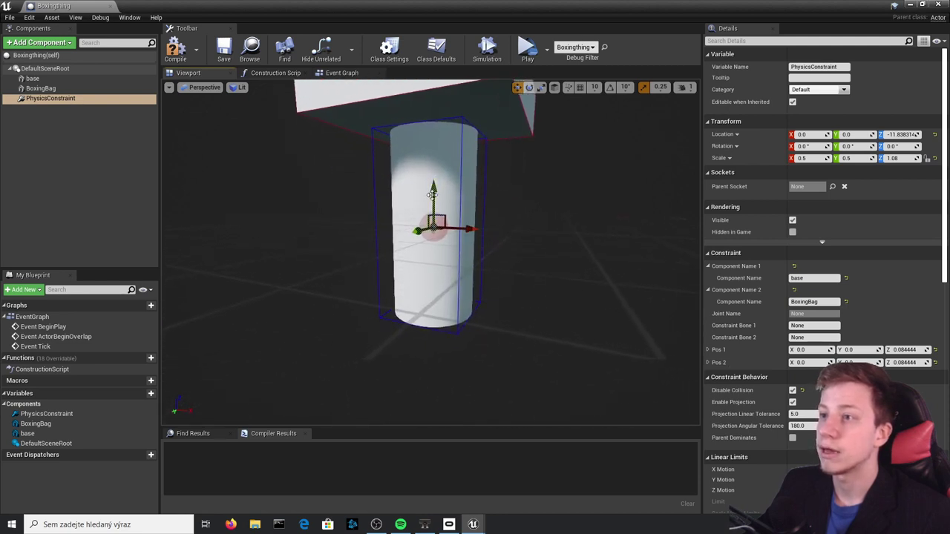
Raise the PhysicsConstraint to the gap between the base and the bag, at about Z 45, and compile the Blueprint
{"action": "left_click_drag", "start_coordinate": [431, 194], "coordinate": [428, 103]}
{"action": "right_click_drag", "start_coordinate": [429, 84], "coordinate": [421, 113]}
{"action": "left_click_drag", "start_coordinate": [419, 126], "coordinate": [420, 122]}
{"action": "right_click_drag", "start_coordinate": [419, 121], "coordinate": [505, 122]}
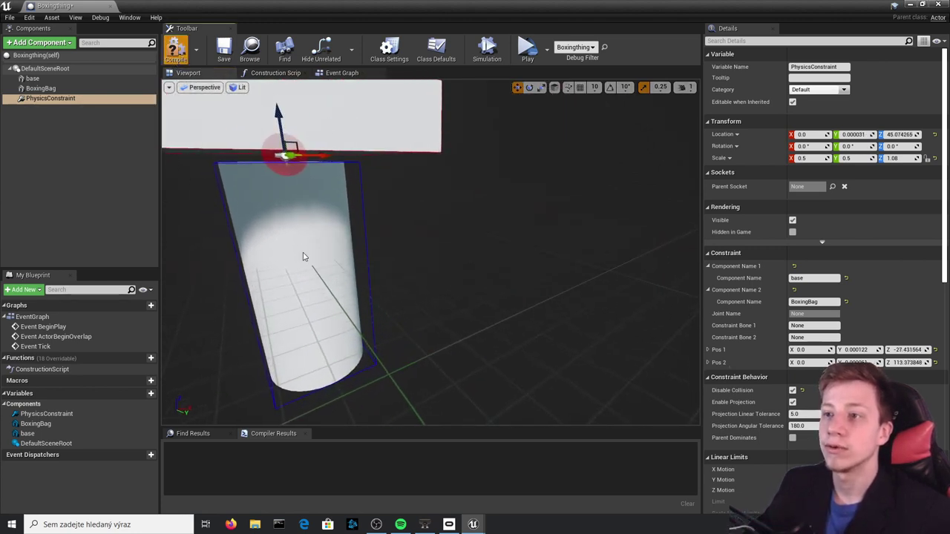
{"action": "right_click_drag", "start_coordinate": [373, 288], "coordinate": [260, 303]}
{"action": "right_click_drag", "start_coordinate": [430, 253], "coordinate": [508, 223]}
{"action": "left_click", "coordinate": [384, 276]}
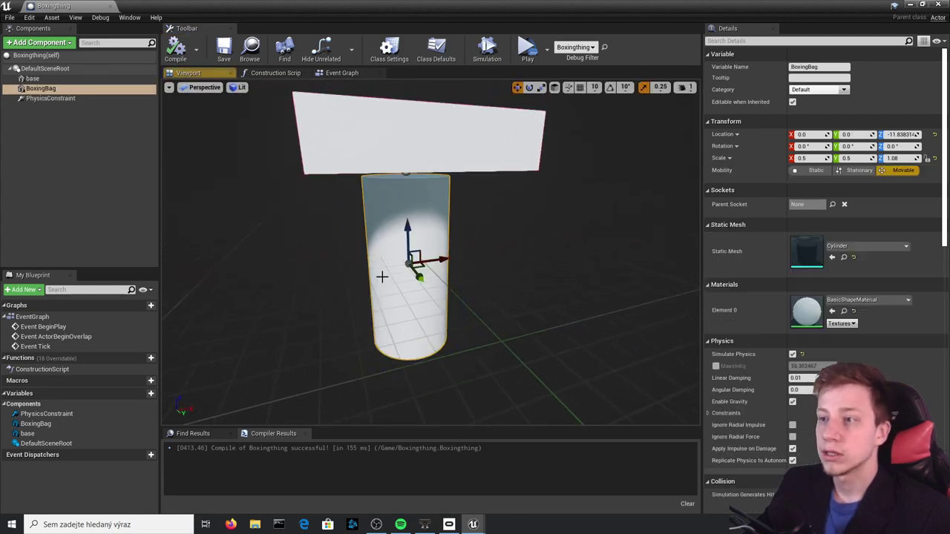
Set the PhysicsConstraint's Swing 1 and Swing 2 Motion to Limited and Twist Motion to Locked, and compile the Blueprint
{"action": "left_click", "coordinate": [51, 98]}
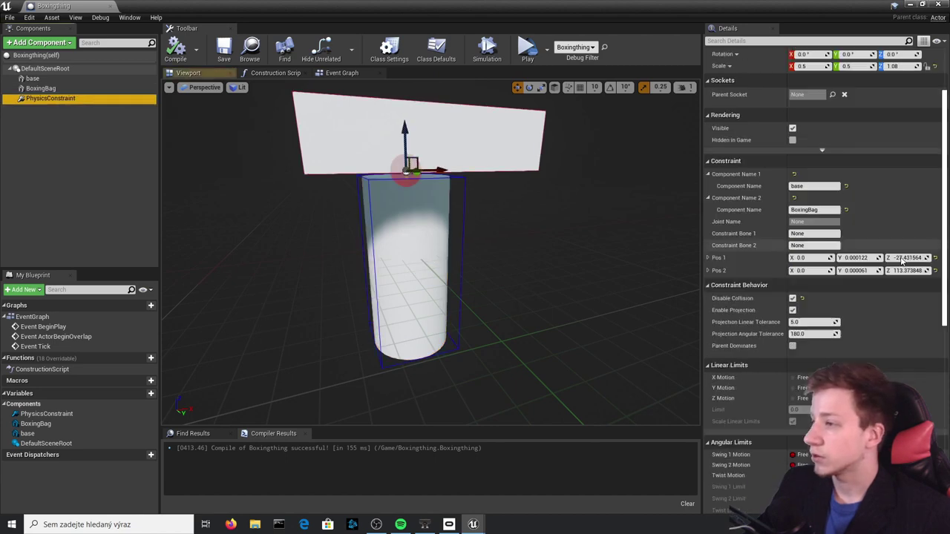
{"action": "scroll", "coordinate": [849, 253], "scroll_direction": "down", "scroll_amount": 5}
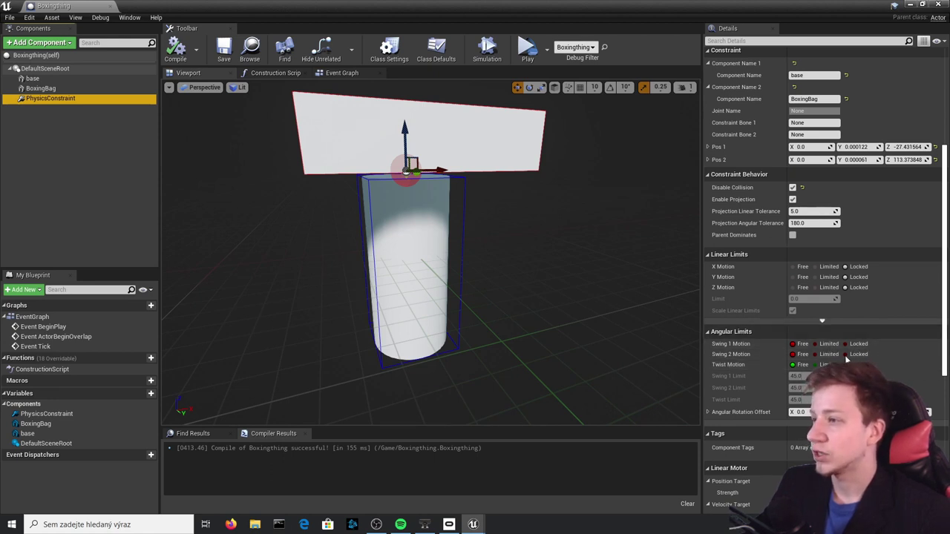
{"action": "left_click", "coordinate": [802, 354]}
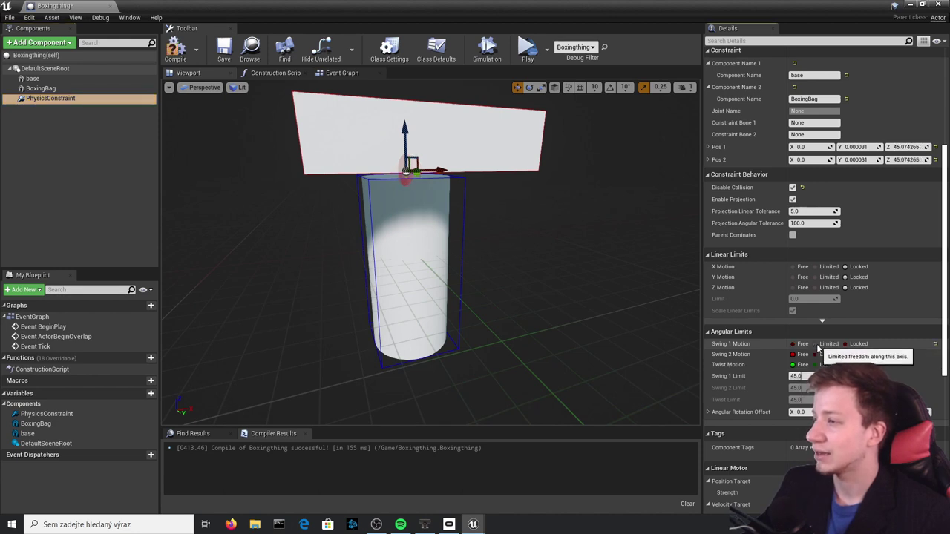
{"action": "left_click", "coordinate": [815, 344]}
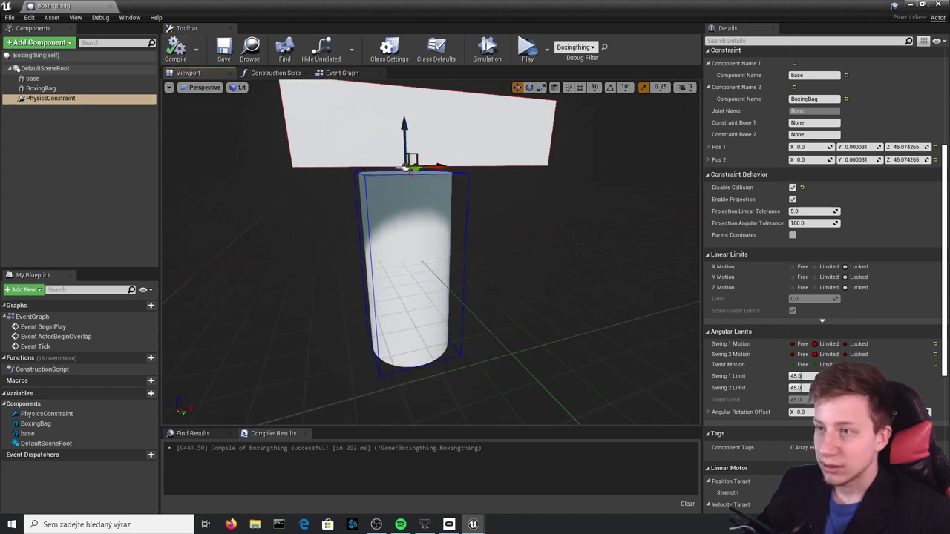
Set the constraint's Twist Motion to Limited, its Swing 1 Limit to 60 and its Swing 2 Motion to Limited
{"action": "scroll", "coordinate": [419, 213], "scroll_direction": "up", "scroll_amount": 5}
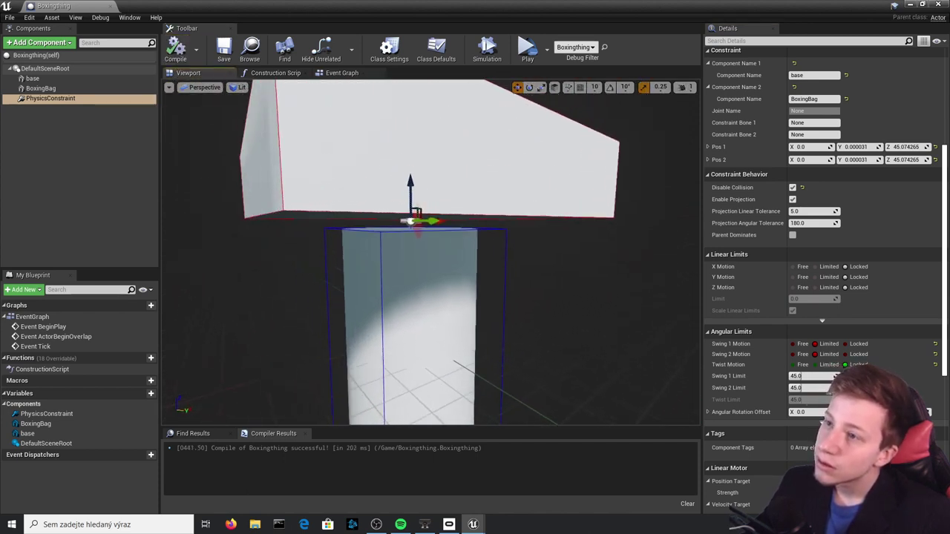
{"action": "scroll", "coordinate": [420, 213], "scroll_direction": "up", "scroll_amount": 2}
{"action": "left_click_drag", "start_coordinate": [420, 213], "coordinate": [467, 212], "text": "alt"}
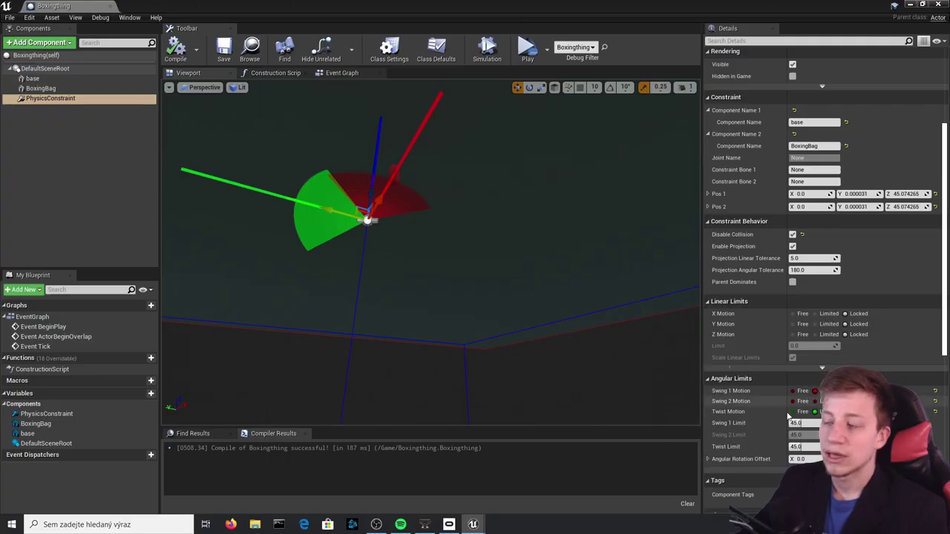
{"action": "scroll", "coordinate": [762, 417], "scroll_direction": "down", "scroll_amount": 5}
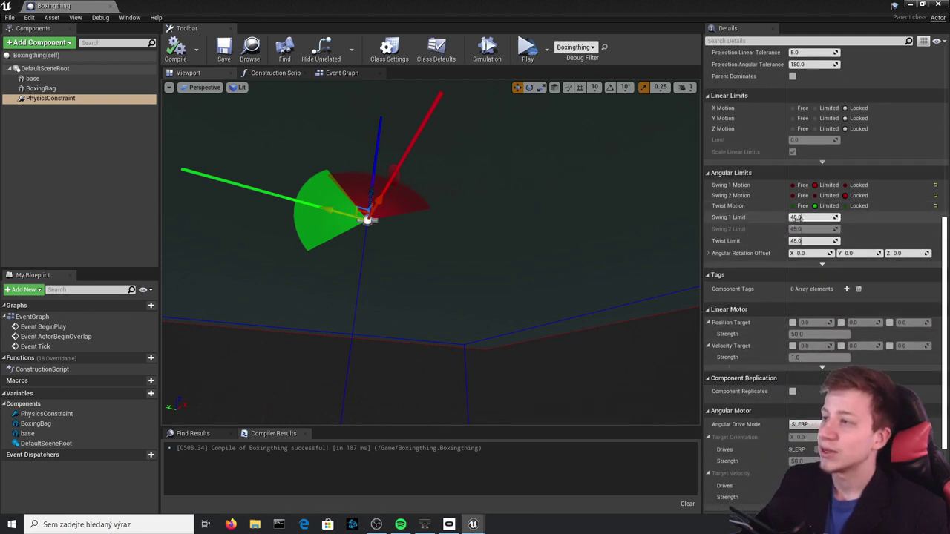
{"action": "left_click", "coordinate": [800, 216]}
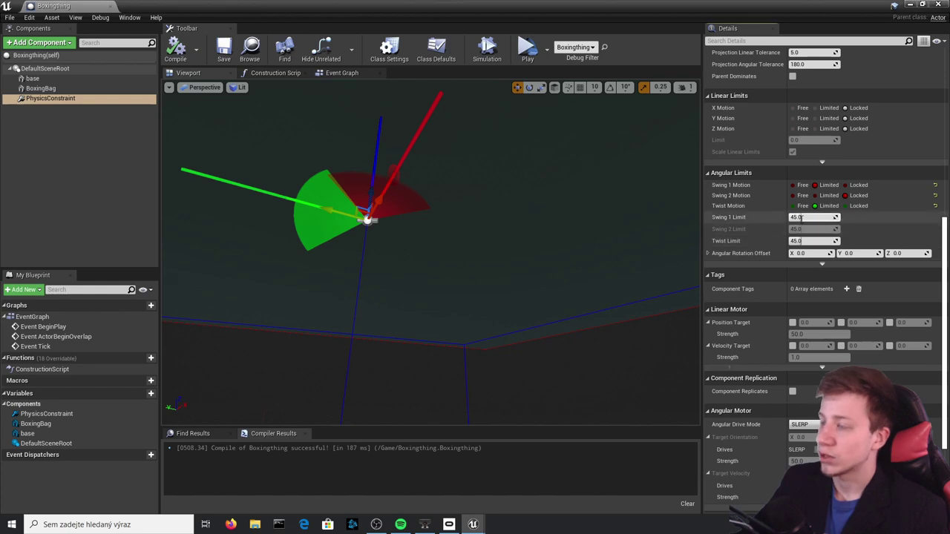
{"action": "type", "text": "60"}
{"action": "key", "text": "Return"}
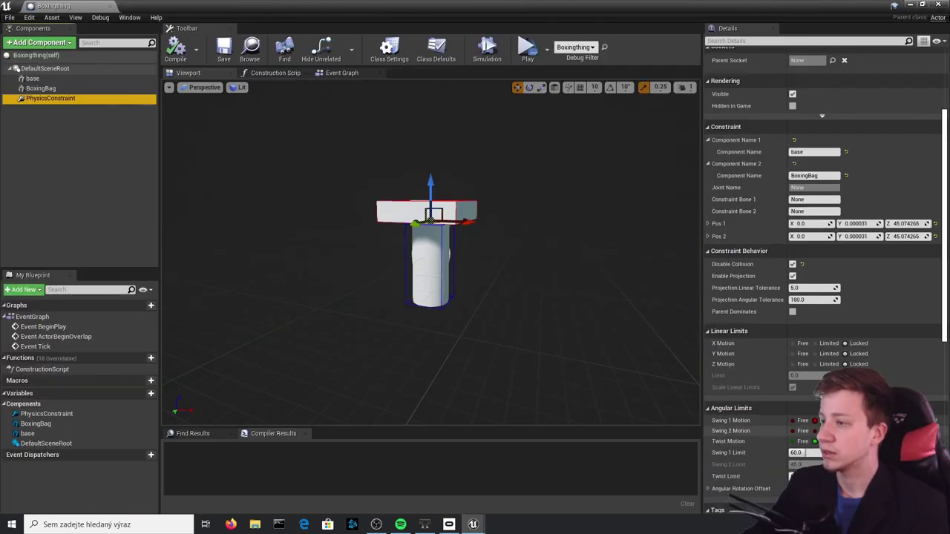
{"action": "left_click", "coordinate": [814, 432]}
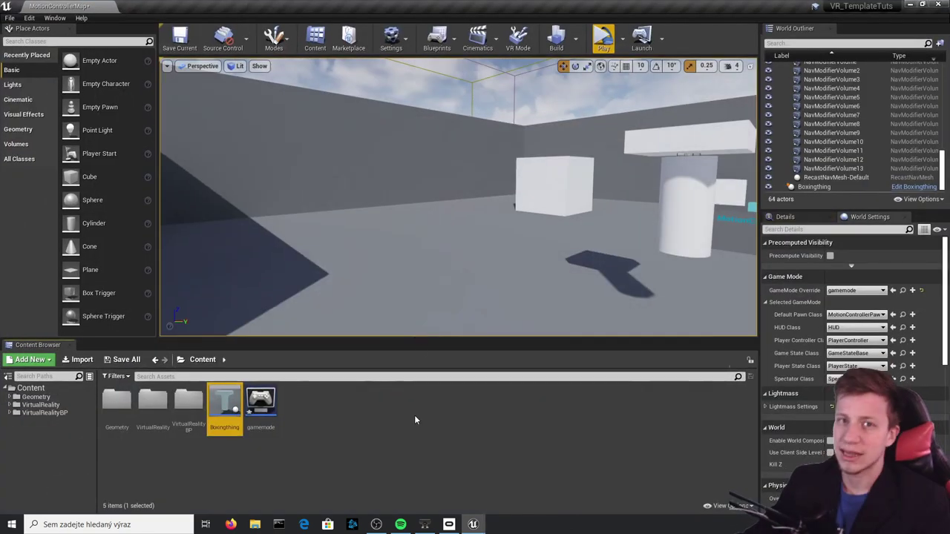
{"action": "right_click_drag", "start_coordinate": [431, 331], "coordinate": [520, 163]}
{"action": "left_click", "coordinate": [486, 226]}
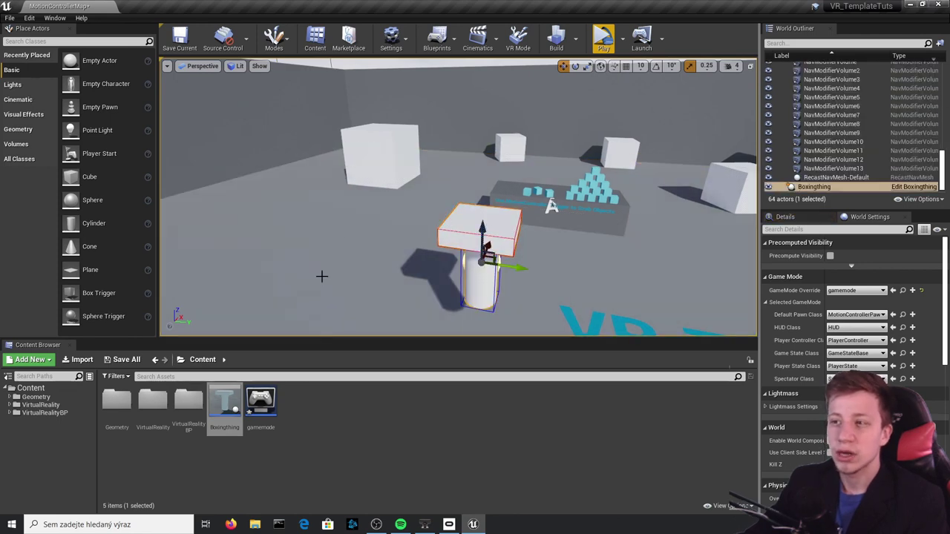
{"action": "left_click", "coordinate": [569, 291]}
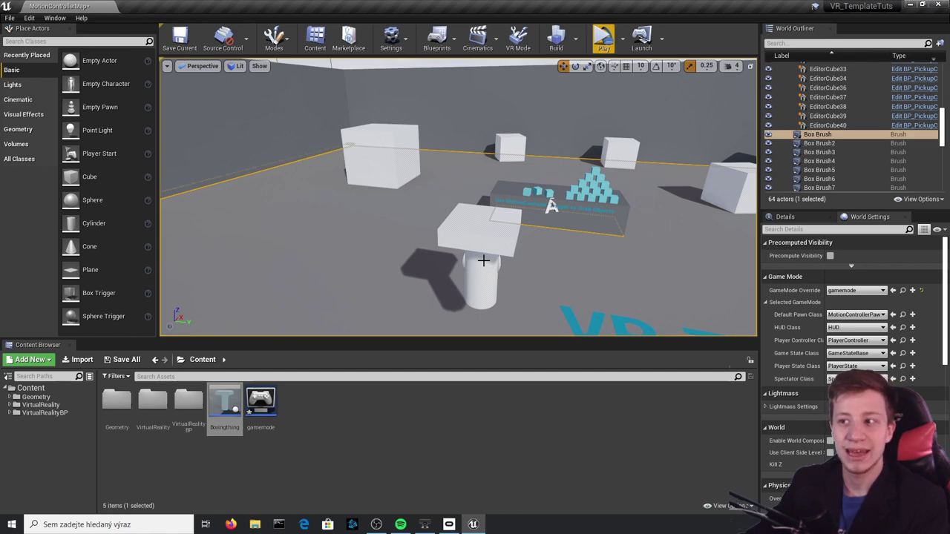
{"action": "left_click", "coordinate": [480, 261]}
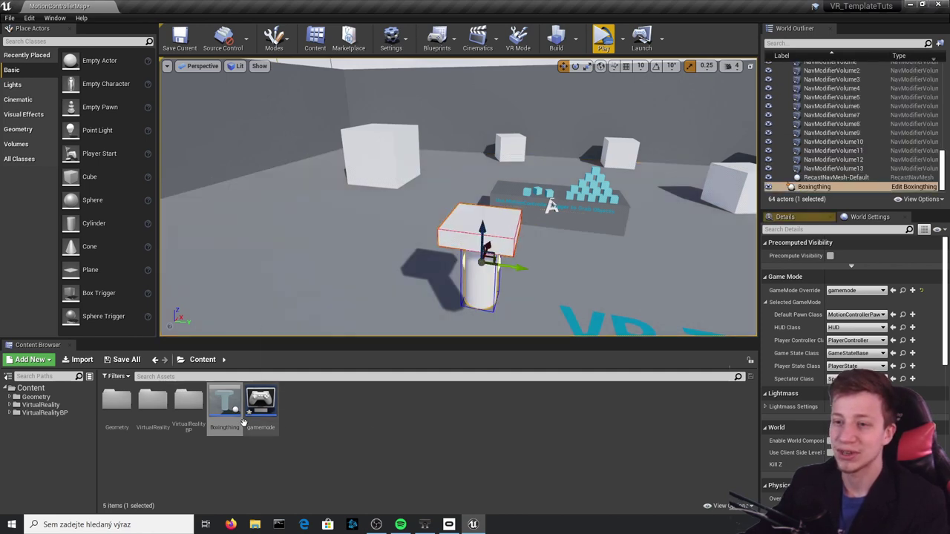
{"action": "left_click", "coordinate": [274, 466]}
Add a Sphere component named punch to the Boxingthing Blueprint and compile it
{"action": "double_click", "coordinate": [222, 404]}
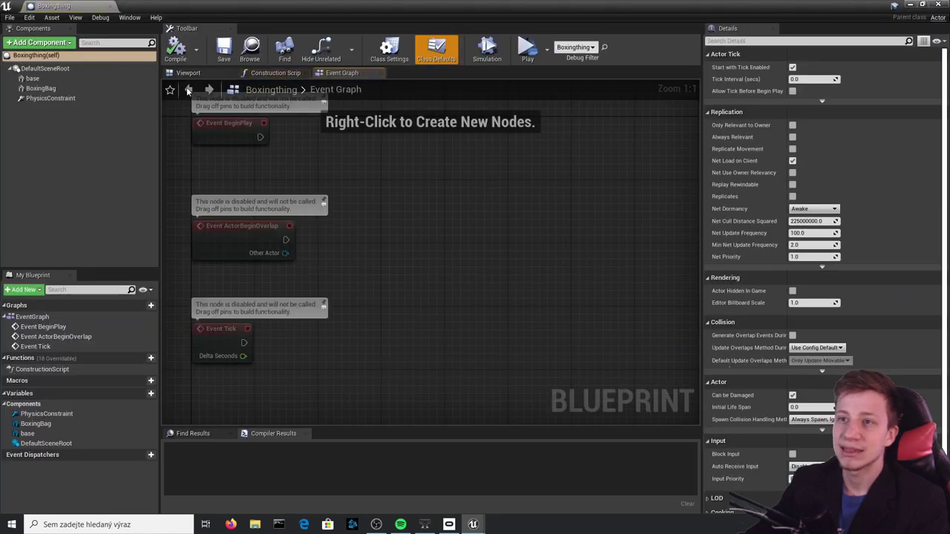
{"action": "left_click", "coordinate": [184, 73]}
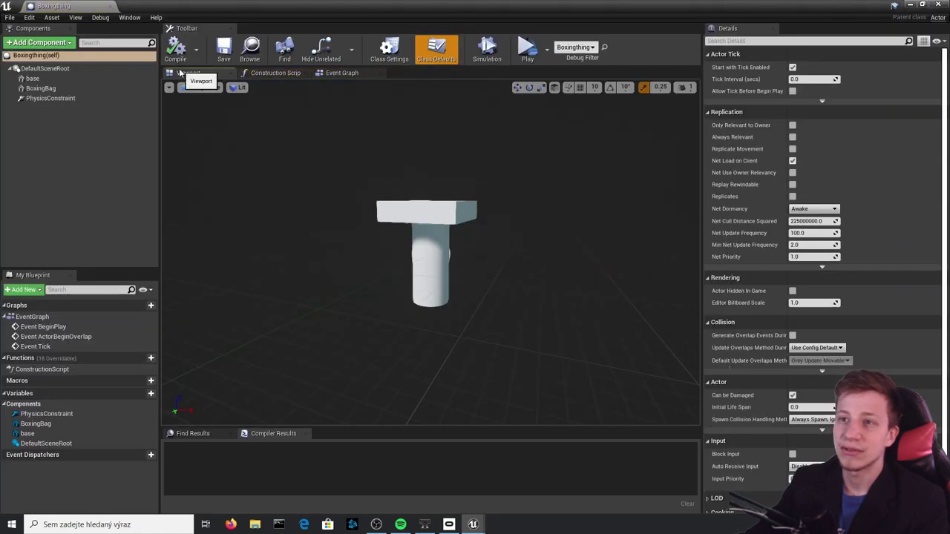
{"action": "left_click", "coordinate": [30, 45]}
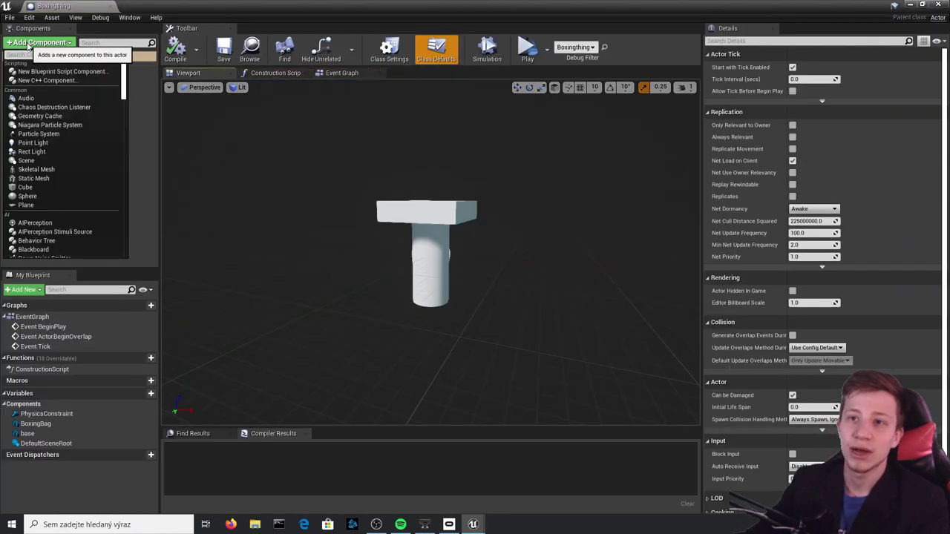
{"action": "left_click", "coordinate": [28, 196]}
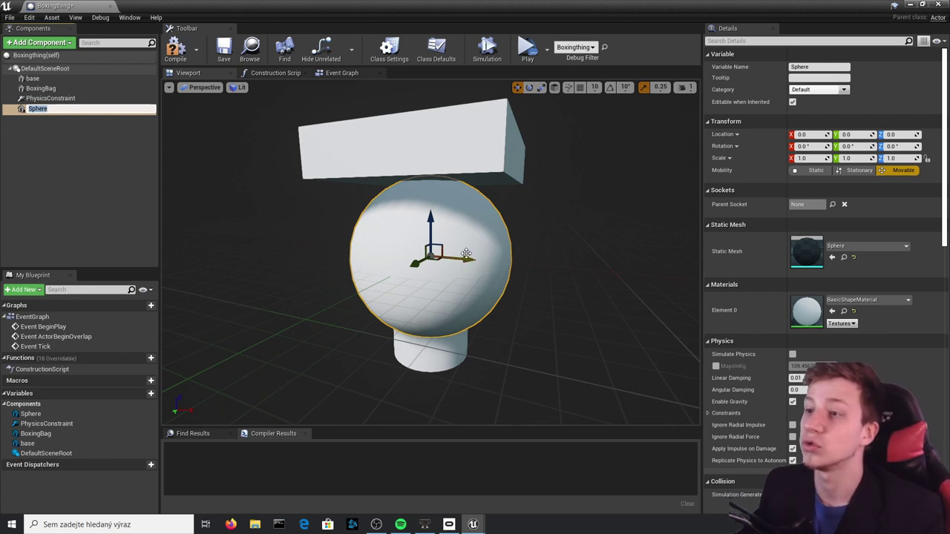
{"action": "scroll", "coordinate": [465, 251], "scroll_direction": "up", "scroll_amount": 5}
{"action": "scroll", "coordinate": [449, 245], "scroll_direction": "down", "scroll_amount": 5}
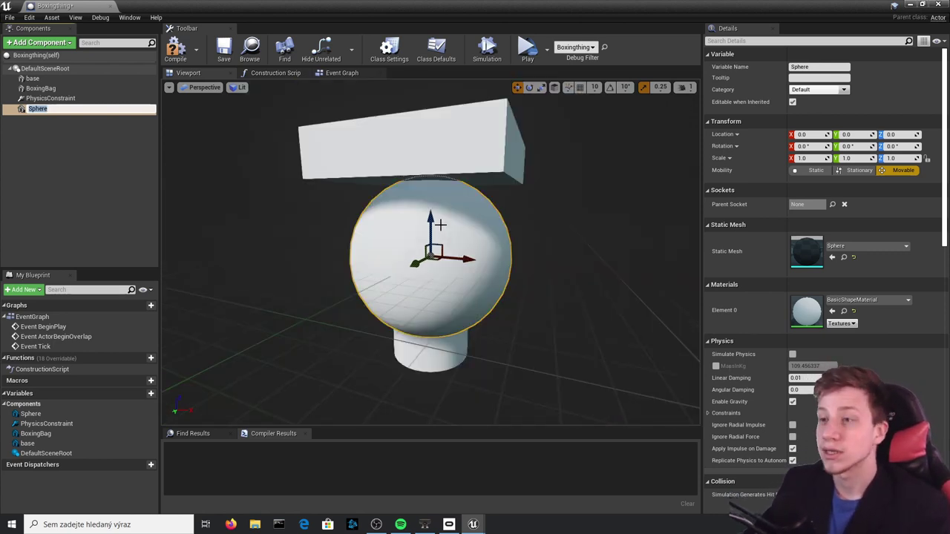
{"action": "left_click", "coordinate": [52, 109]}
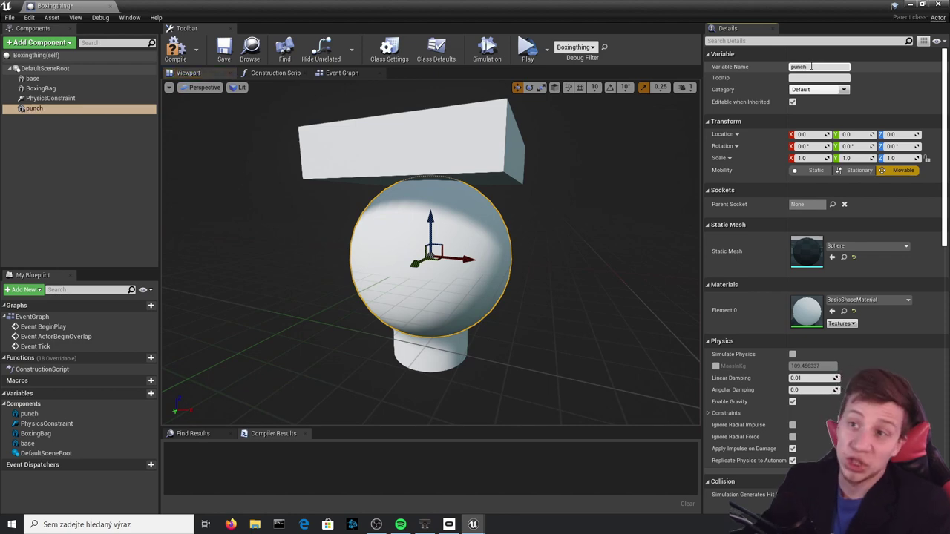
{"action": "left_click", "coordinate": [165, 56]}
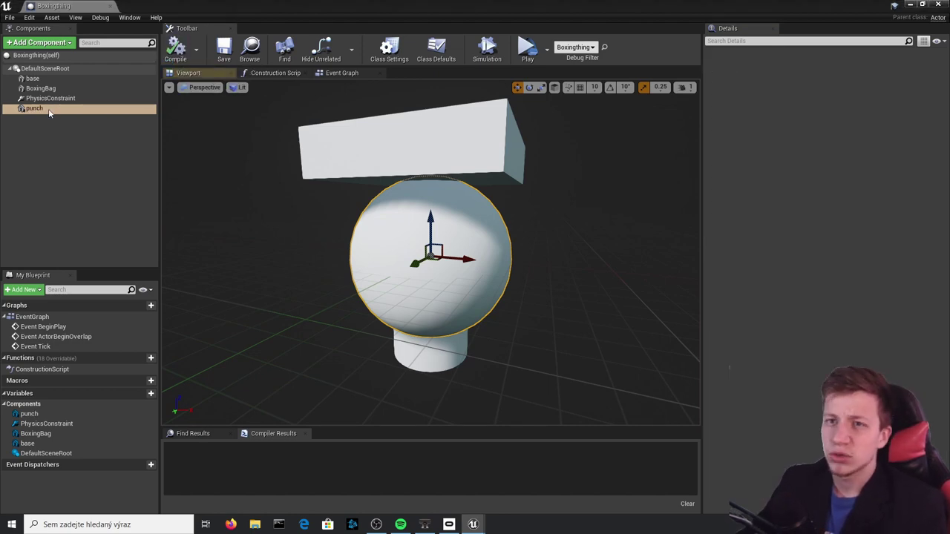
Attach the punch sphere to the BoxingBag component as its child
{"action": "left_click", "coordinate": [49, 111]}
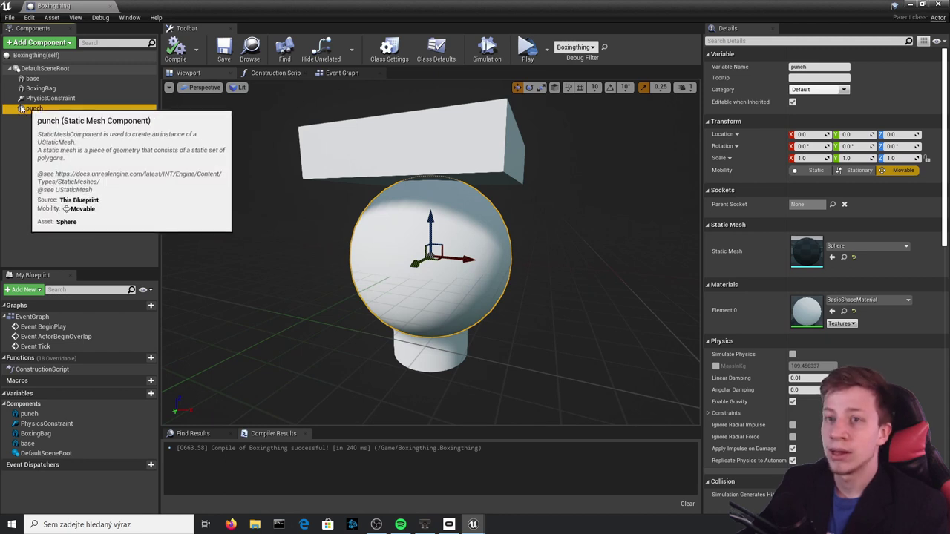
{"action": "left_click_drag", "start_coordinate": [35, 111], "coordinate": [53, 94]}
{"action": "left_click", "coordinate": [74, 108]}
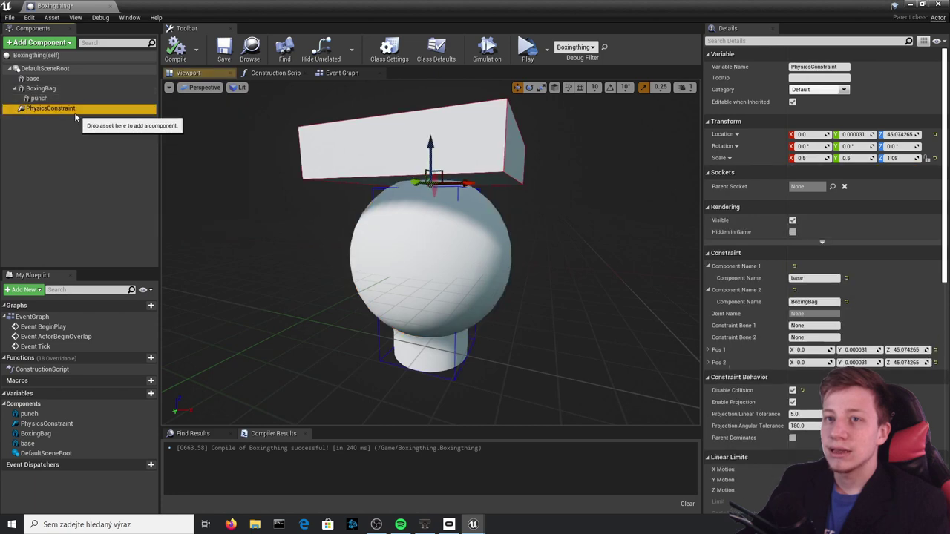
Shrink the punch sphere to a scale of about 0.31, 0.31, 0.145, move it to the bag's surface at about Y 44.4, and compile
{"action": "left_click", "coordinate": [41, 98]}
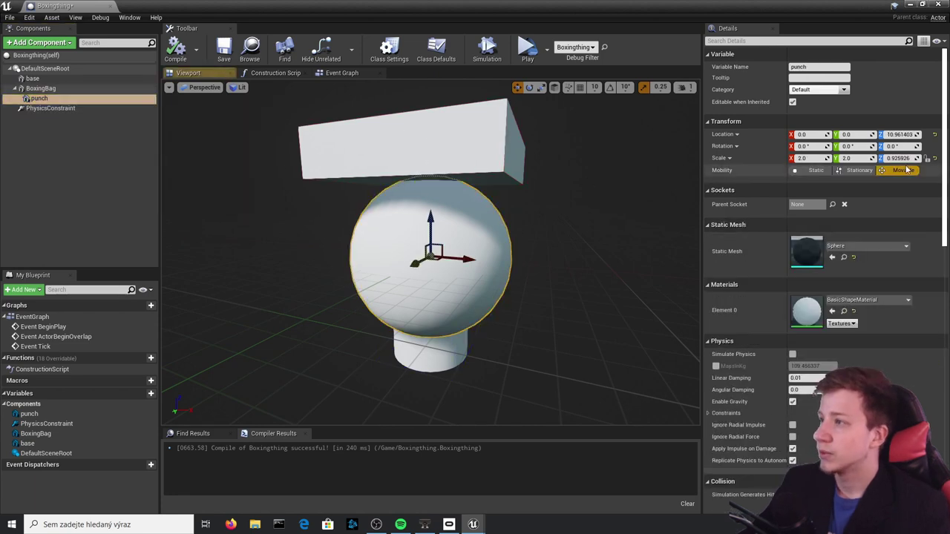
{"action": "left_click_drag", "start_coordinate": [911, 158], "coordinate": [888, 158]}
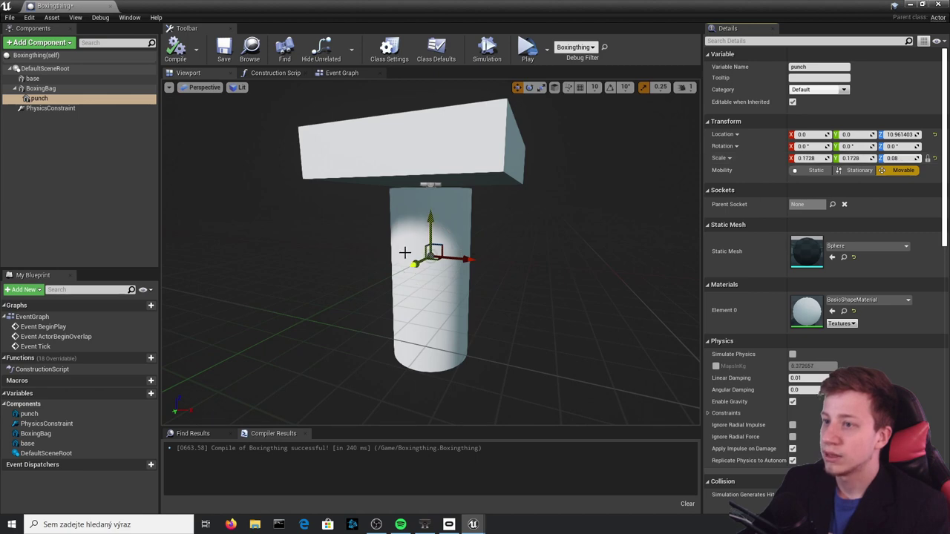
{"action": "left_click_drag", "start_coordinate": [417, 260], "coordinate": [372, 271]}
{"action": "right_click_drag", "start_coordinate": [385, 260], "coordinate": [259, 274]}
{"action": "key", "text": "w"}
{"action": "left_click_drag", "start_coordinate": [560, 239], "coordinate": [497, 237]}
{"action": "left_click_drag", "start_coordinate": [809, 158], "coordinate": [831, 159]}
{"action": "right_click_drag", "start_coordinate": [505, 259], "coordinate": [470, 260]}
{"action": "left_click_drag", "start_coordinate": [471, 252], "coordinate": [451, 249]}
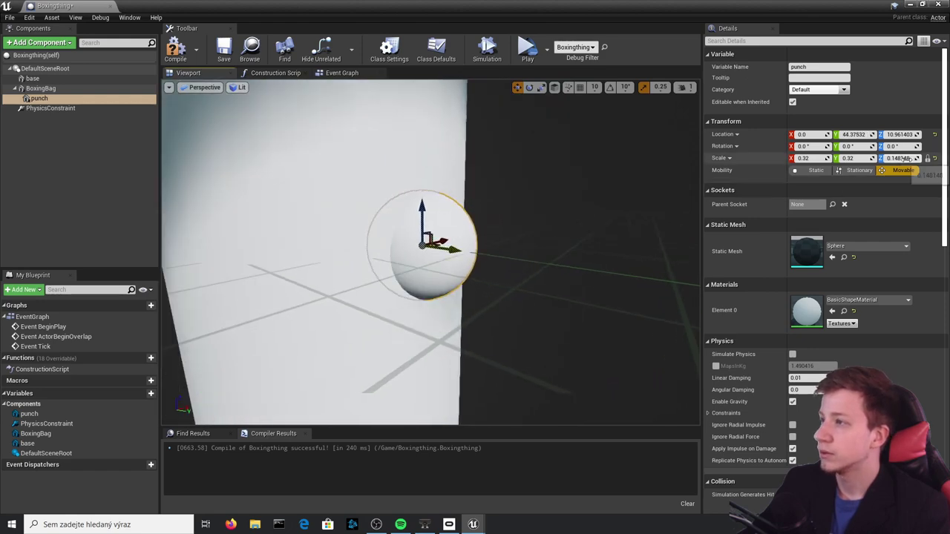
{"action": "left_click", "coordinate": [176, 49]}
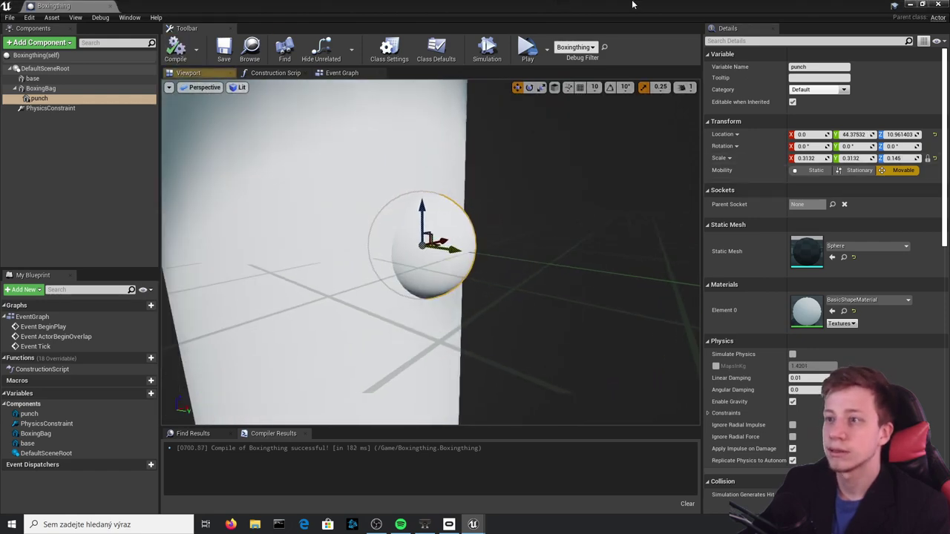
Check the sphere on the bag placed in the level and move it around the bag to about X -49, Y 1.3
{"action": "left_click_drag", "start_coordinate": [631, 6], "coordinate": [647, 399]}
{"action": "right_click_drag", "start_coordinate": [475, 223], "coordinate": [660, 186]}
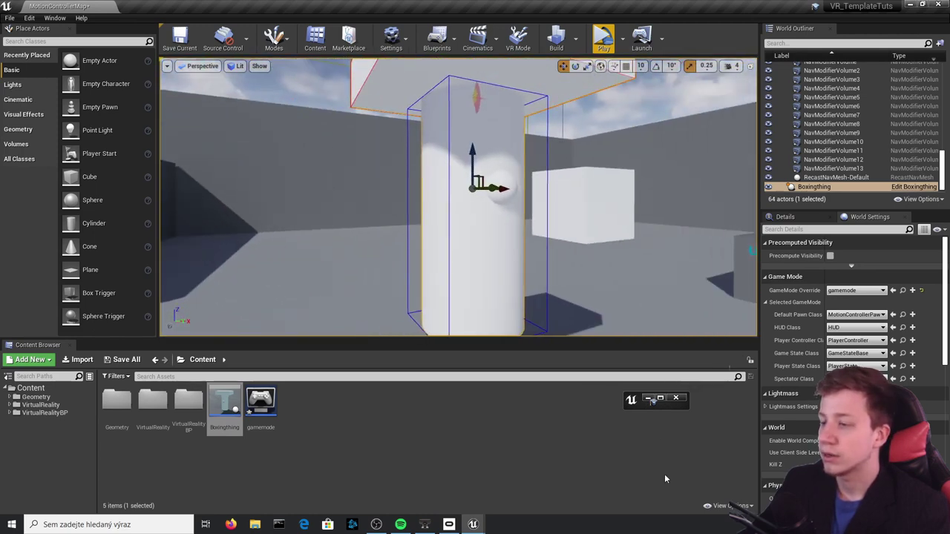
{"action": "left_click", "coordinate": [659, 397]}
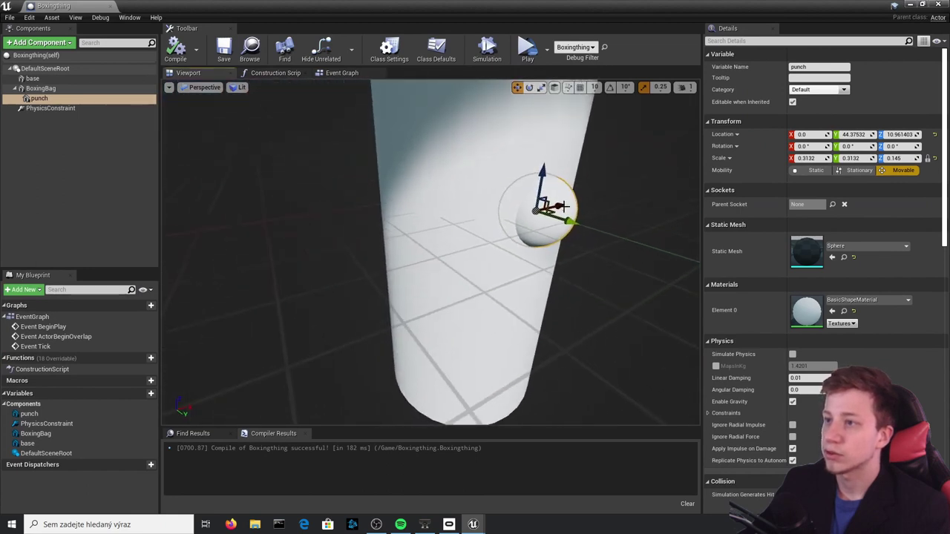
{"action": "left_click_drag", "start_coordinate": [561, 205], "coordinate": [397, 215]}
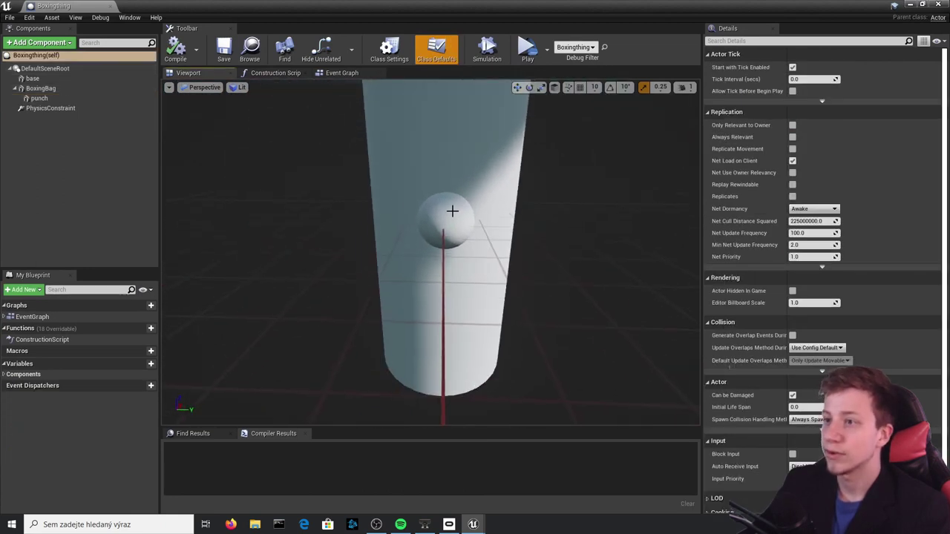
Set the punch sphere's Collision Presets to OverlapAll, then compile and save the Blueprint
{"action": "left_click", "coordinate": [451, 214]}
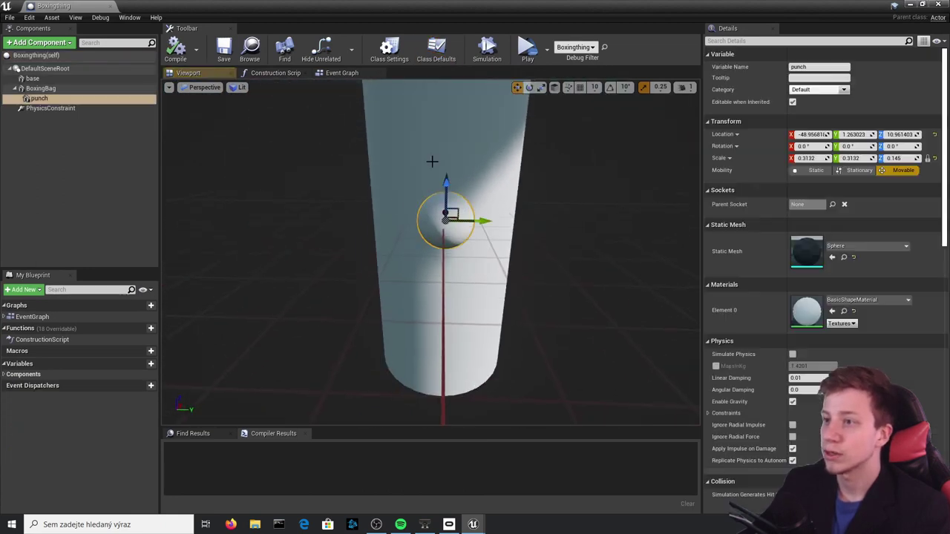
{"action": "scroll", "coordinate": [806, 323], "scroll_direction": "down", "scroll_amount": 7}
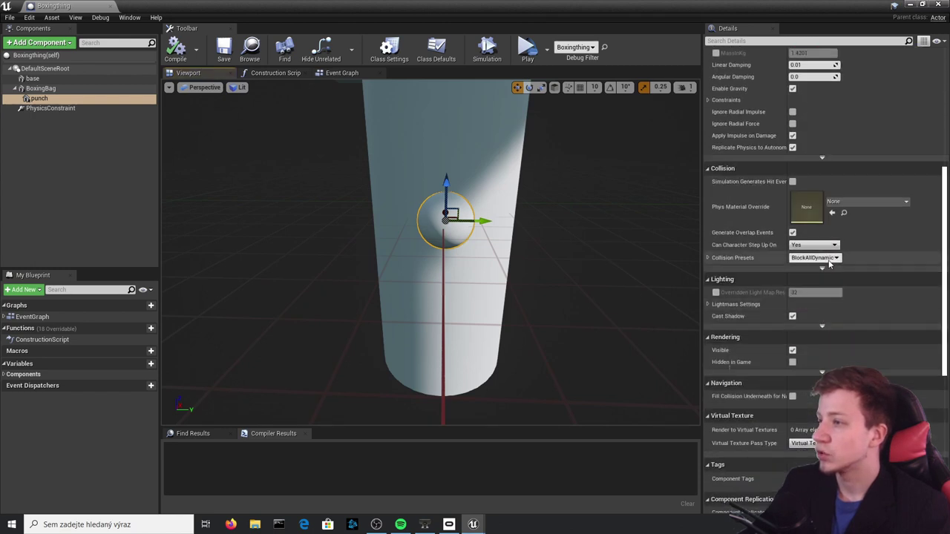
{"action": "left_click", "coordinate": [828, 257]}
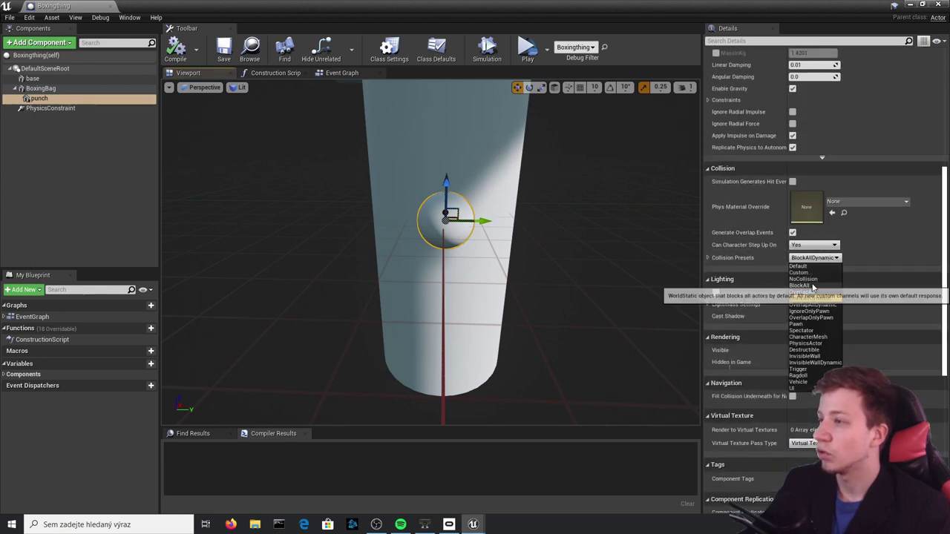
{"action": "left_click", "coordinate": [813, 296]}
{"action": "key", "text": "ctrl+s"}
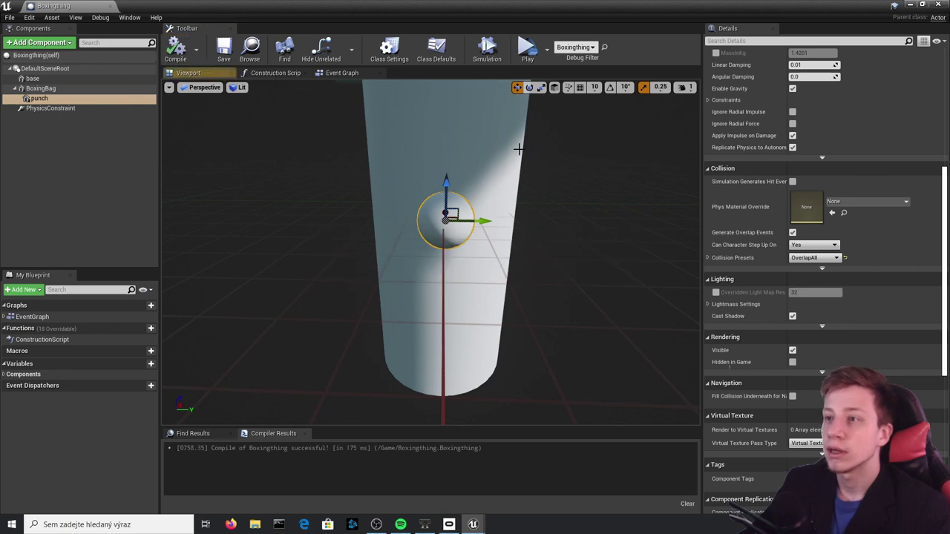
{"action": "left_click", "coordinate": [487, 157]}
{"action": "key", "text": "e"}
{"action": "left_click_drag", "start_coordinate": [441, 159], "coordinate": [293, 184]}
{"action": "key", "text": "ctrl+z"}
{"action": "left_click", "coordinate": [175, 49]}
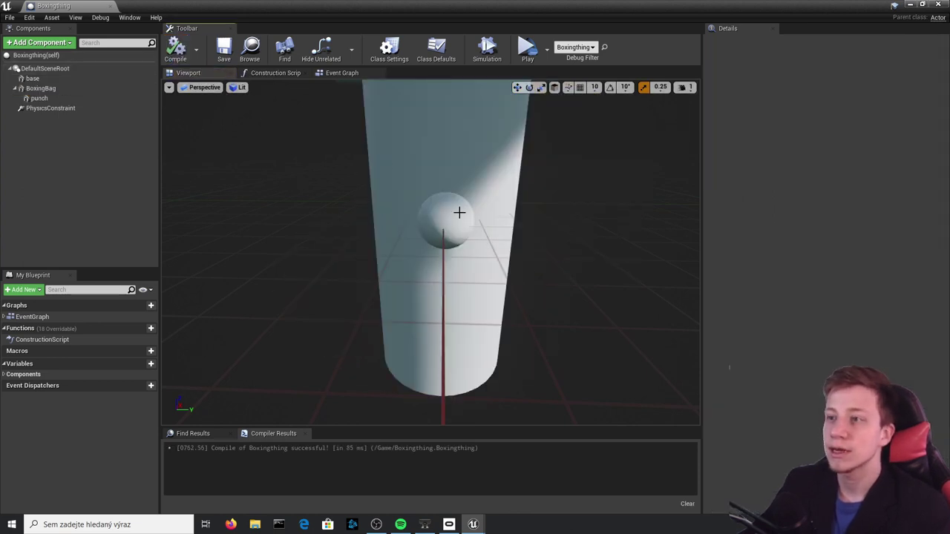
Add an On Component Begin Overlap event for the punch sphere to the Event Graph
{"action": "left_click", "coordinate": [475, 186]}
{"action": "left_click", "coordinate": [444, 221]}
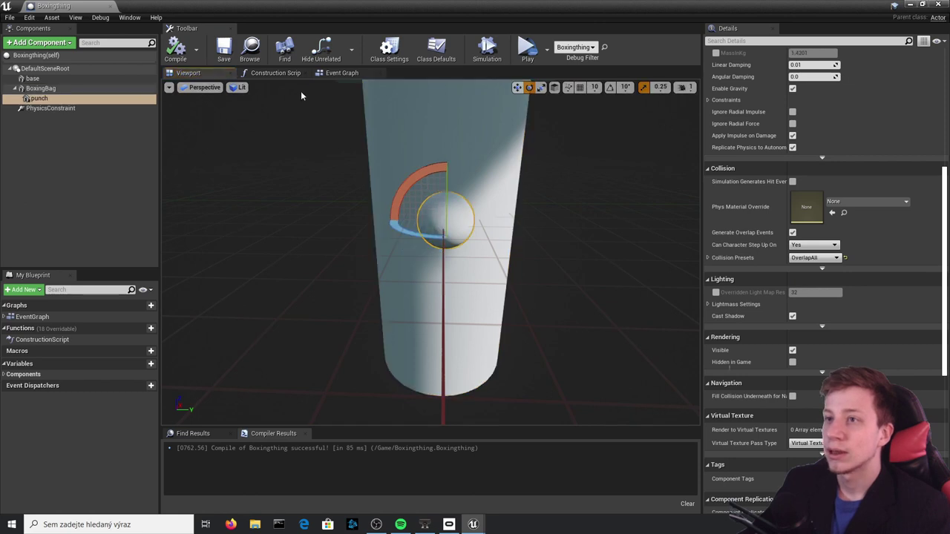
{"action": "scroll", "coordinate": [819, 276], "scroll_direction": "down", "scroll_amount": 7}
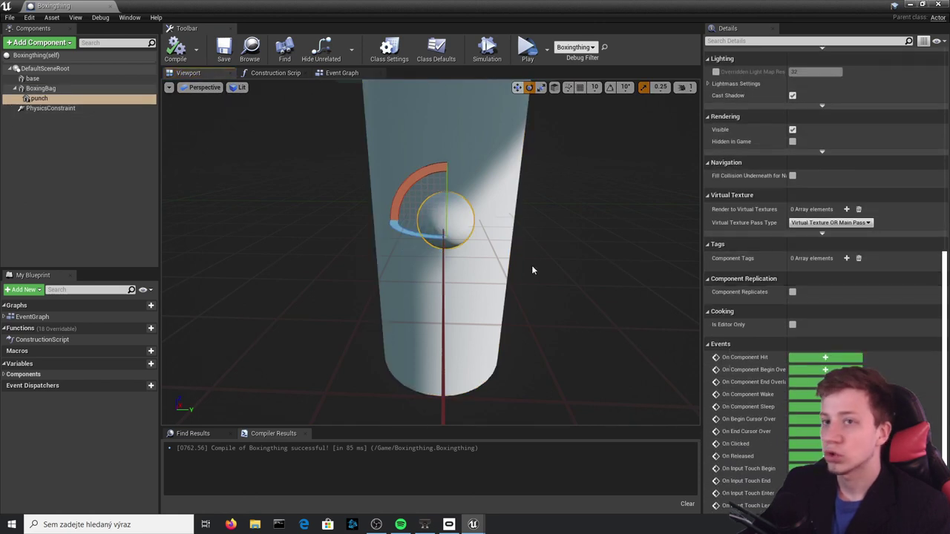
{"action": "scroll", "coordinate": [843, 264], "scroll_direction": "up", "scroll_amount": 4}
{"action": "scroll", "coordinate": [842, 265], "scroll_direction": "up", "scroll_amount": 3}
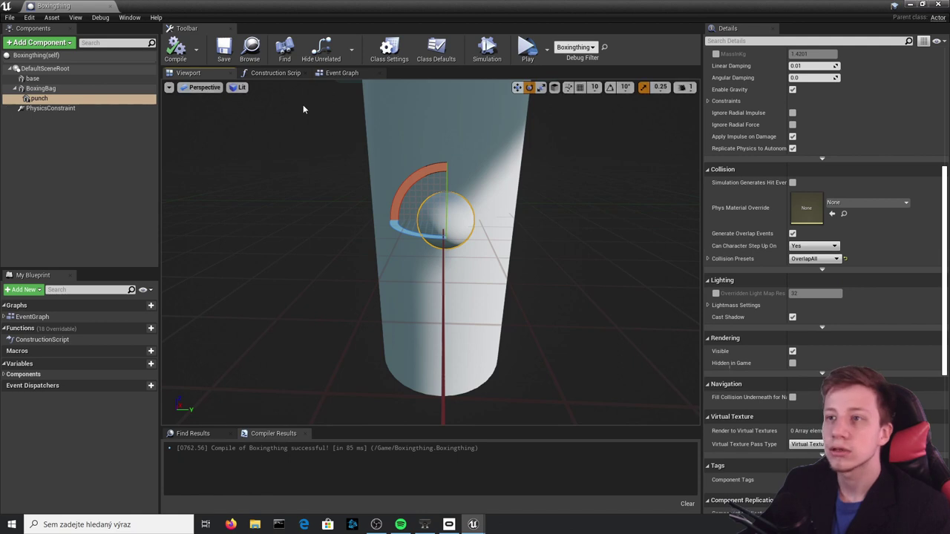
{"action": "scroll", "coordinate": [844, 304], "scroll_direction": "down", "scroll_amount": 8}
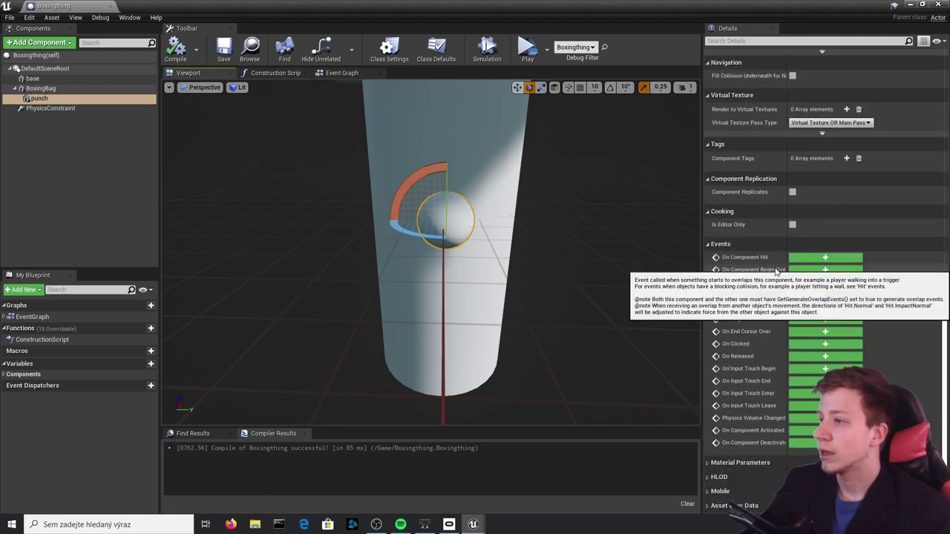
{"action": "left_click", "coordinate": [826, 270]}
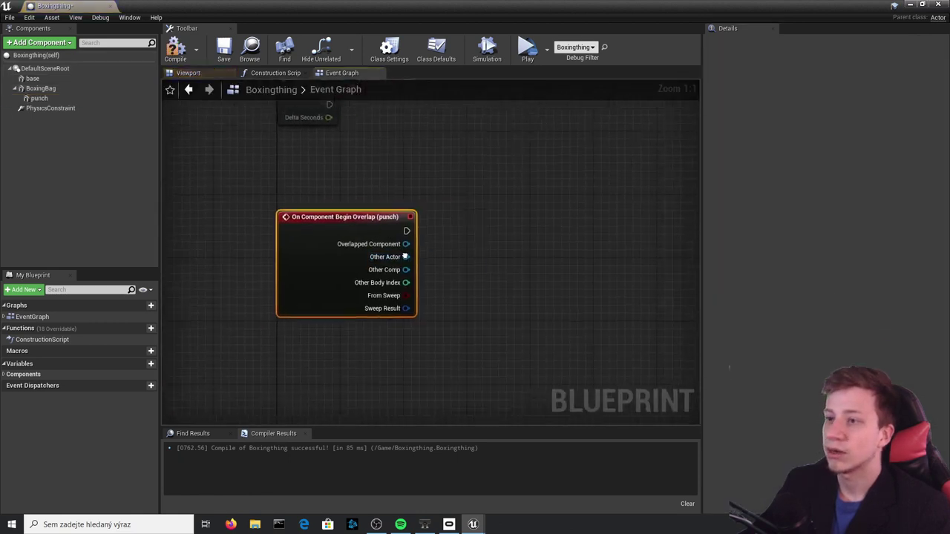
Add a Cast To BP_MotionController node wired to the execution output of the punch sphere's begin-overlap event
{"action": "left_click_drag", "start_coordinate": [328, 228], "coordinate": [476, 247]}
{"action": "type", "text": "cast to moti"}
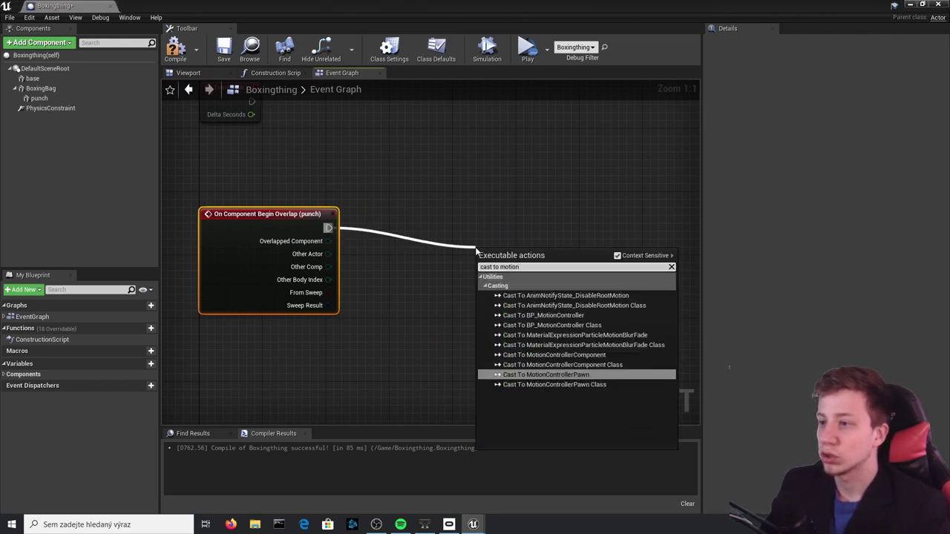
{"action": "type", "text": "on"}
{"action": "key", "text": "Up"}
{"action": "key", "text": "Up"}
{"action": "key", "text": "Down"}
{"action": "key", "text": "Down"}
{"action": "key", "text": "Up"}
{"action": "key", "text": "Up"}
{"action": "key", "text": "Up"}
{"action": "key", "text": "Up"}
{"action": "key", "text": "Up"}
{"action": "key", "text": "Up"}
{"action": "key", "text": "Up"}
{"action": "key", "text": "Down"}
{"action": "key", "text": "Return"}
Examine the BP_MotionController Blueprint from VirtualRealityBP/Blueprints in its 3D view, then close it
{"action": "left_click_drag", "start_coordinate": [638, 4], "coordinate": [670, 238]}
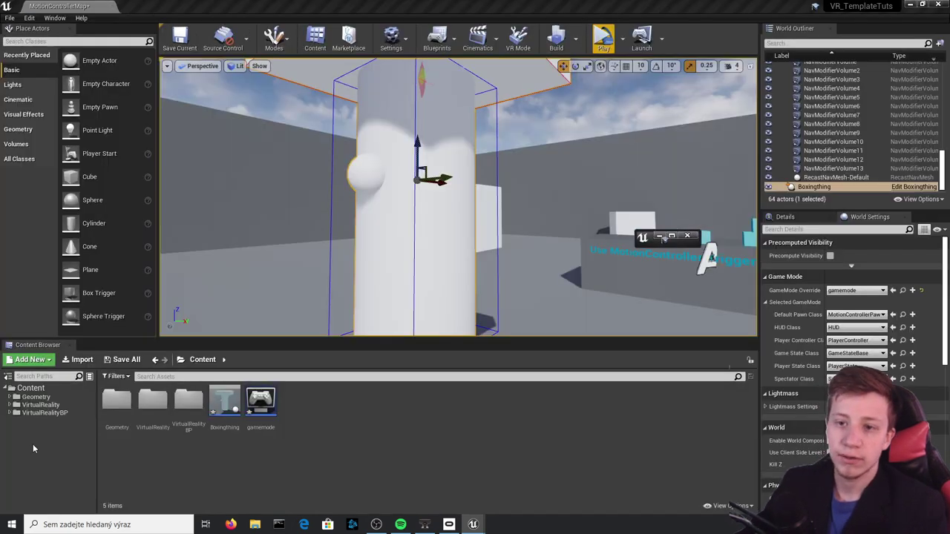
{"action": "double_click", "coordinate": [46, 414]}
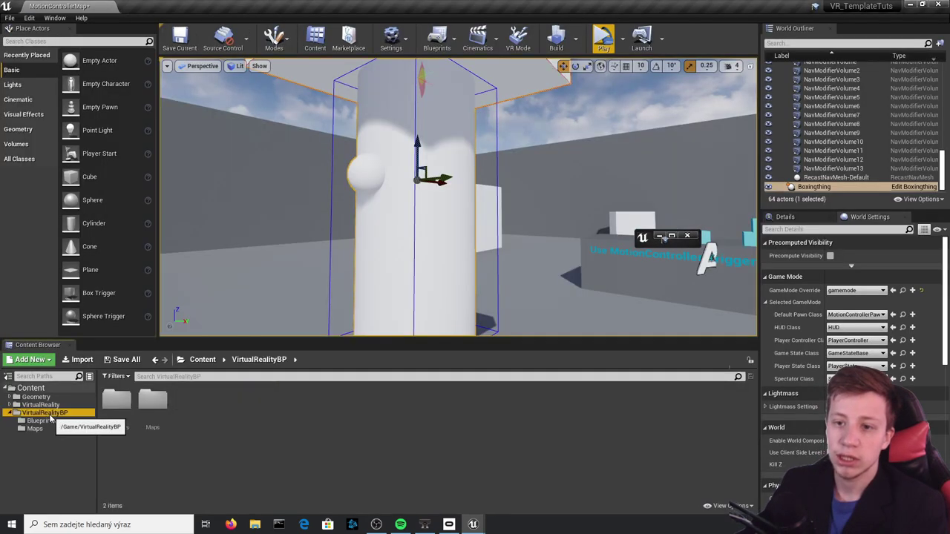
{"action": "double_click", "coordinate": [117, 403]}
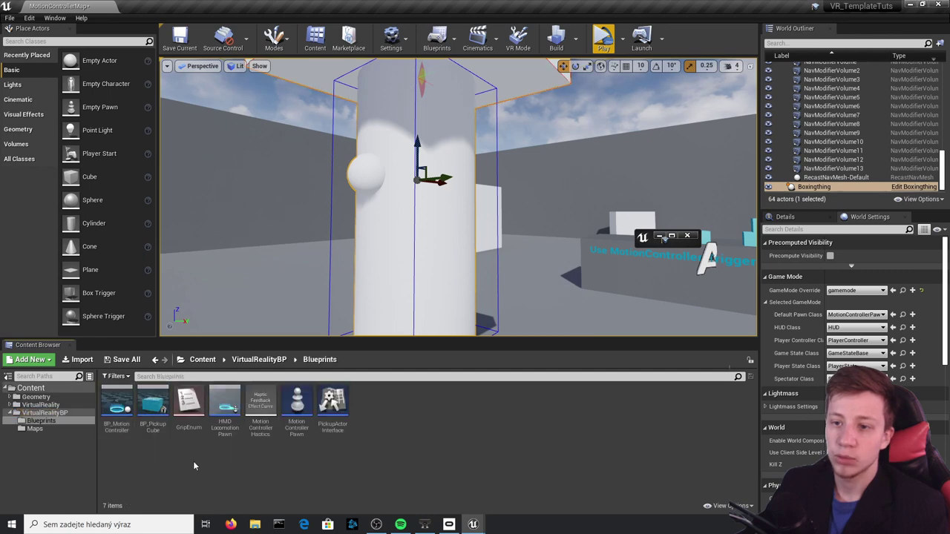
{"action": "double_click", "coordinate": [113, 409]}
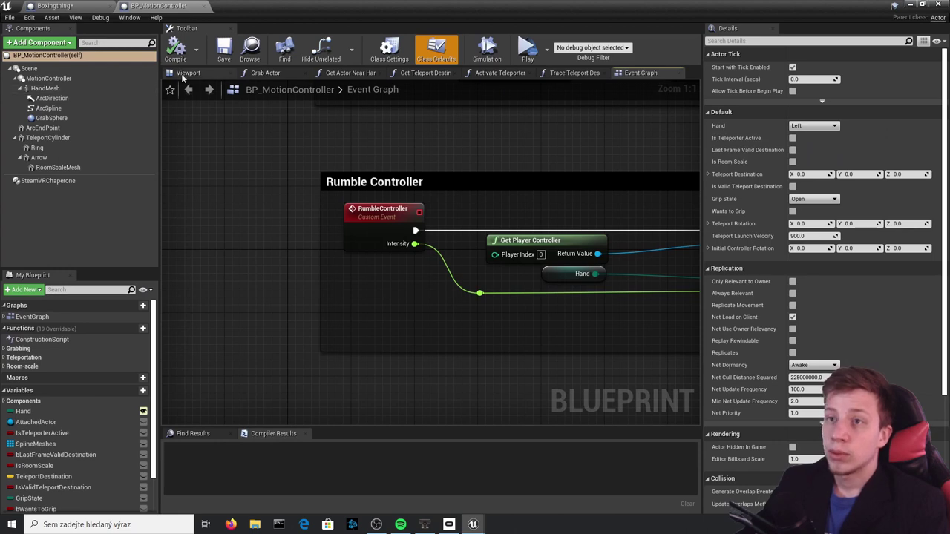
{"action": "left_click", "coordinate": [184, 74]}
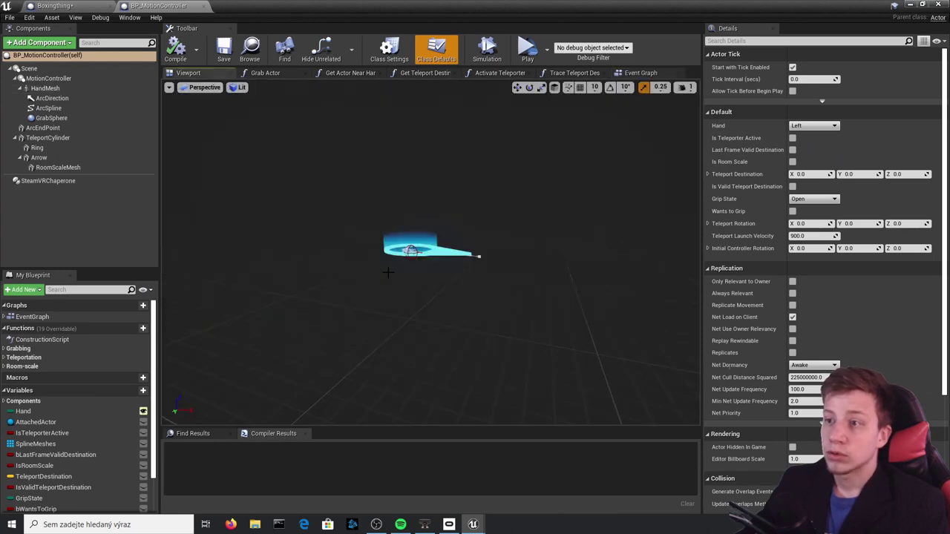
{"action": "left_click", "coordinate": [204, 7]}
Connect the begin-overlap event's Other Actor to the cast node's Object input and compile the Blueprint
{"action": "left_click", "coordinate": [171, 49]}
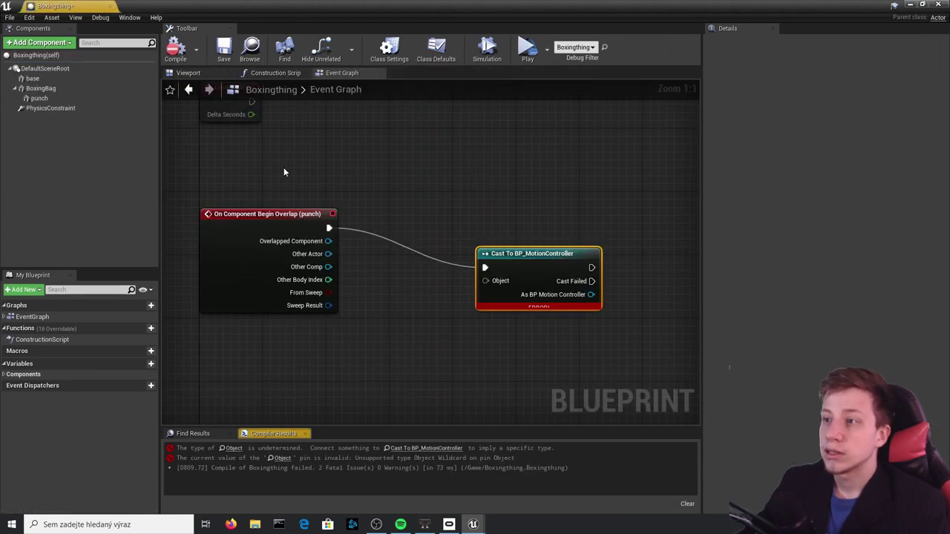
{"action": "left_click_drag", "start_coordinate": [497, 277], "coordinate": [449, 292]}
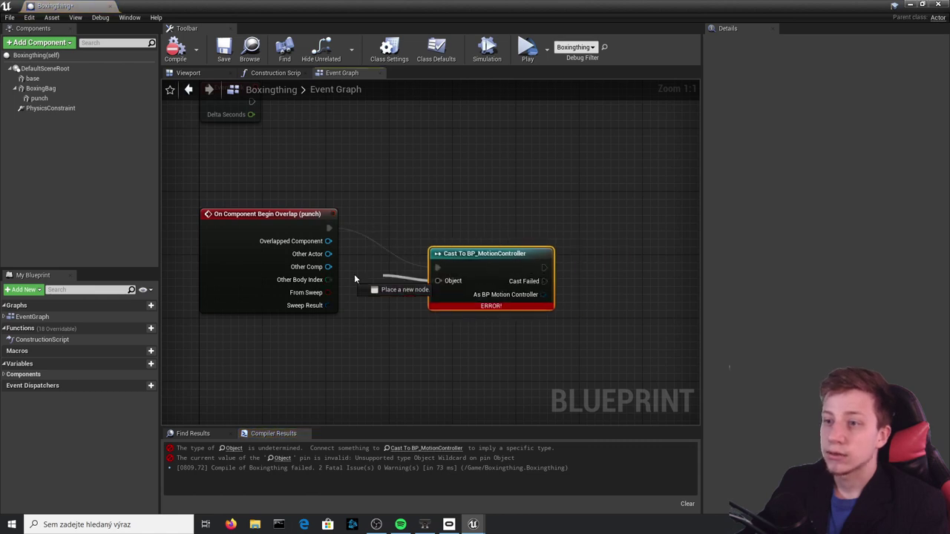
{"action": "left_click_drag", "start_coordinate": [328, 254], "coordinate": [530, 246]}
{"action": "left_click", "coordinate": [175, 49]}
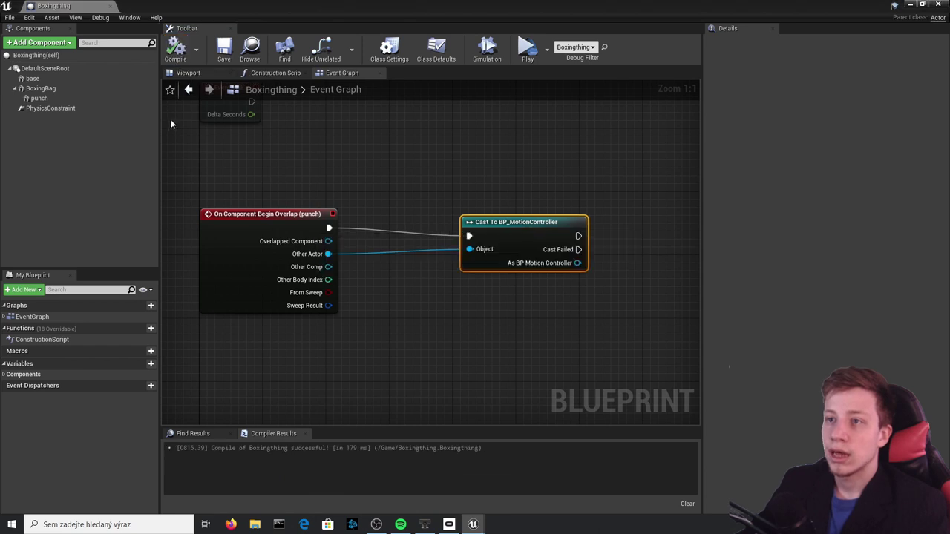
Add an On Component End Overlap event for the punch sphere and compile the Blueprint
{"action": "left_click", "coordinate": [37, 98]}
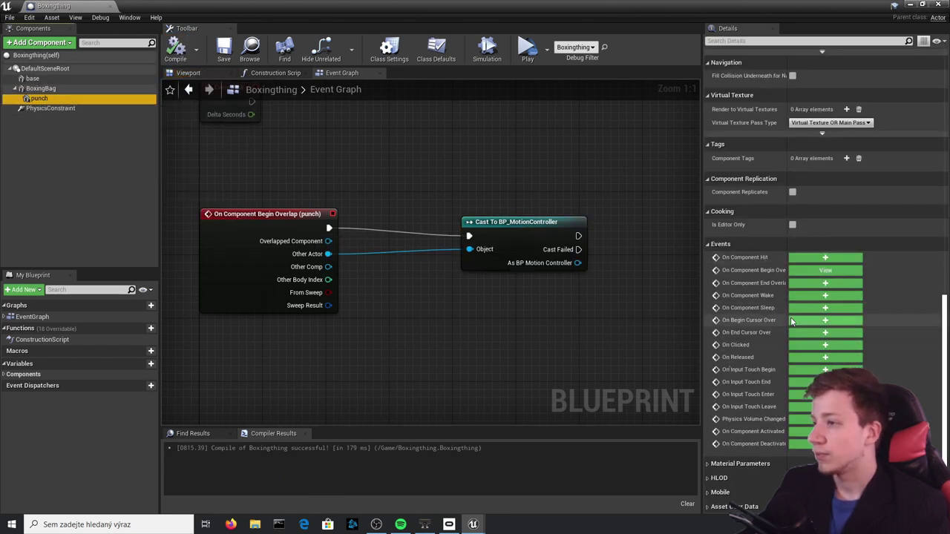
{"action": "left_click", "coordinate": [807, 282]}
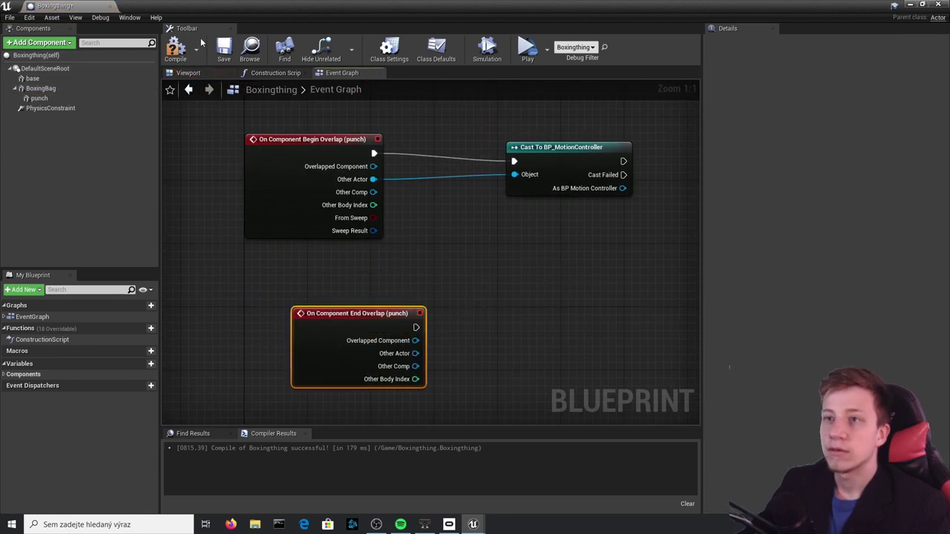
{"action": "right_click_drag", "start_coordinate": [481, 282], "coordinate": [344, 313]}
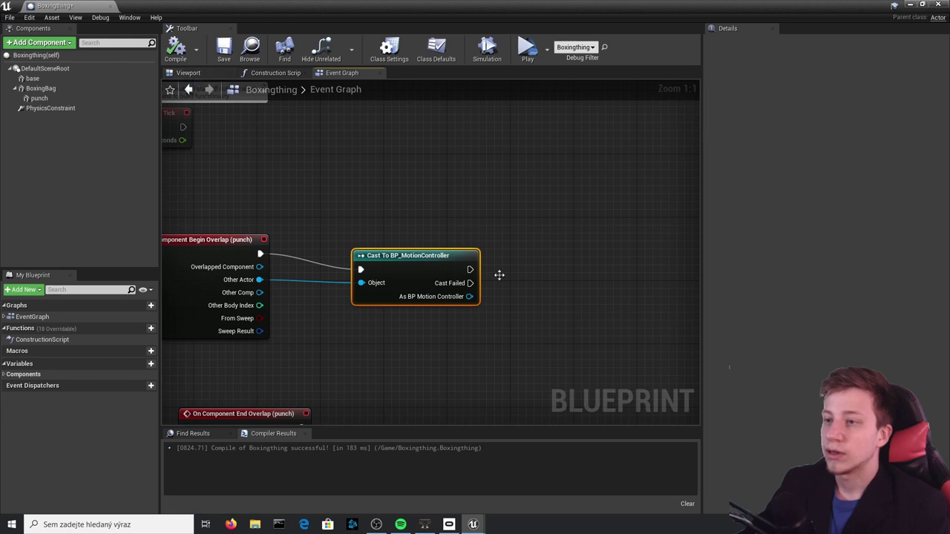
Add a Print String node with the text Hello after the successful BP_MotionController cast, then compile
{"action": "right_click_drag", "start_coordinate": [500, 275], "coordinate": [485, 240]}
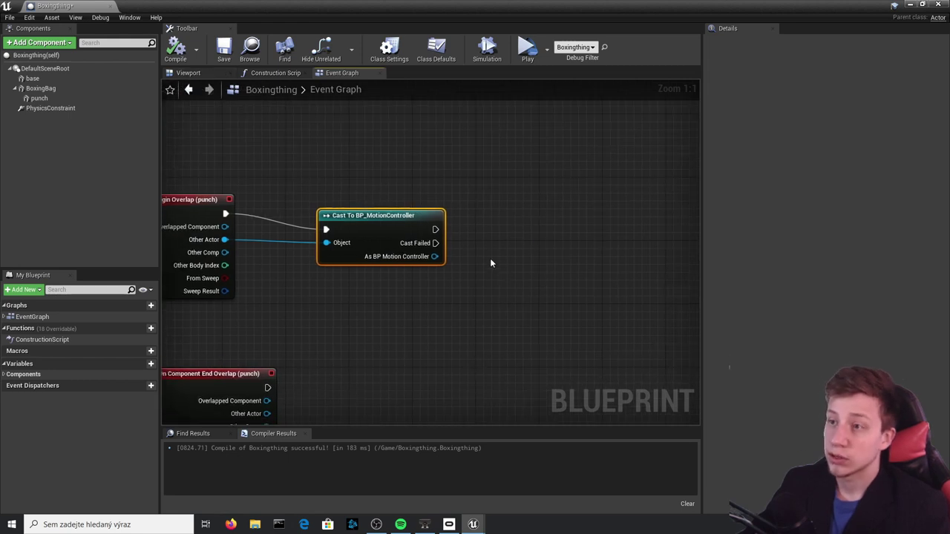
{"action": "right_click", "coordinate": [502, 269]}
{"action": "left_click", "coordinate": [472, 224]}
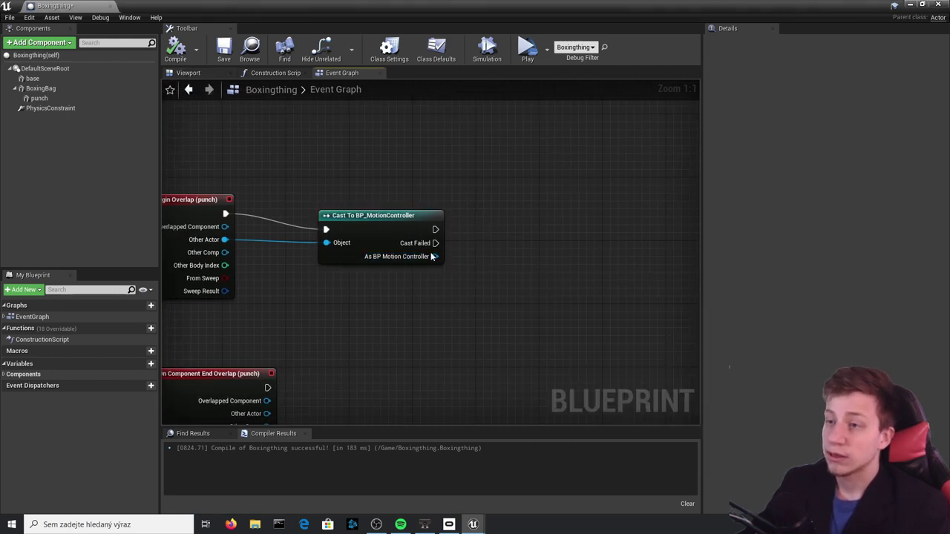
{"action": "left_click_drag", "start_coordinate": [436, 229], "coordinate": [556, 227]}
{"action": "type", "text": "print"}
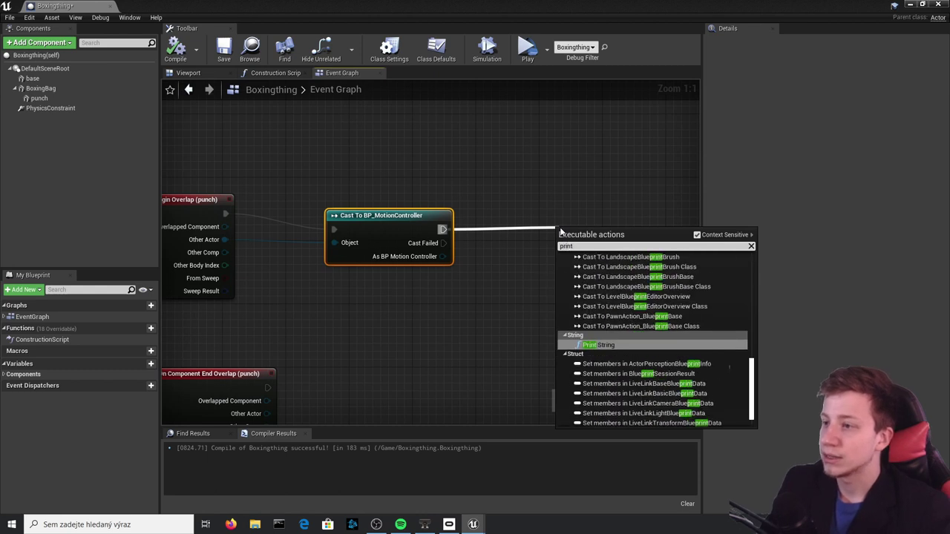
{"action": "key", "text": "Return"}
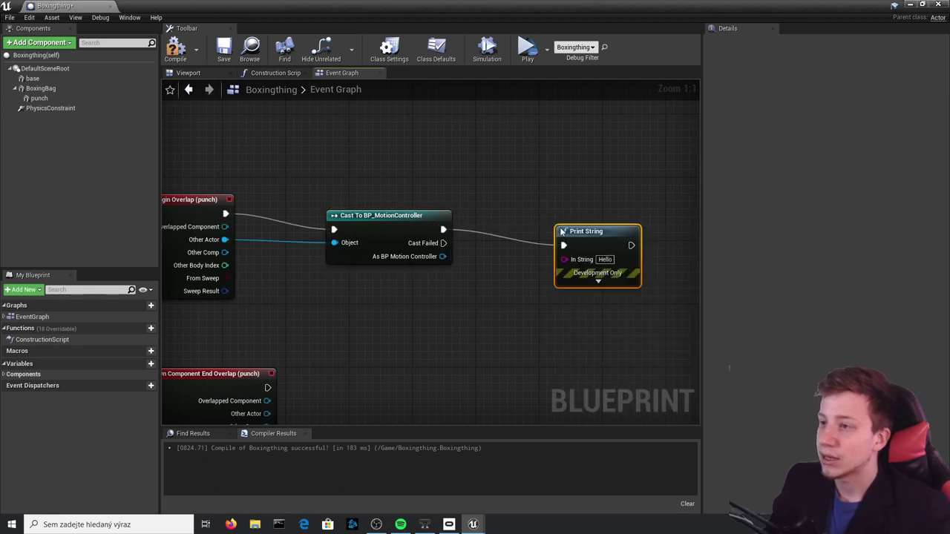
{"action": "left_click", "coordinate": [175, 51]}
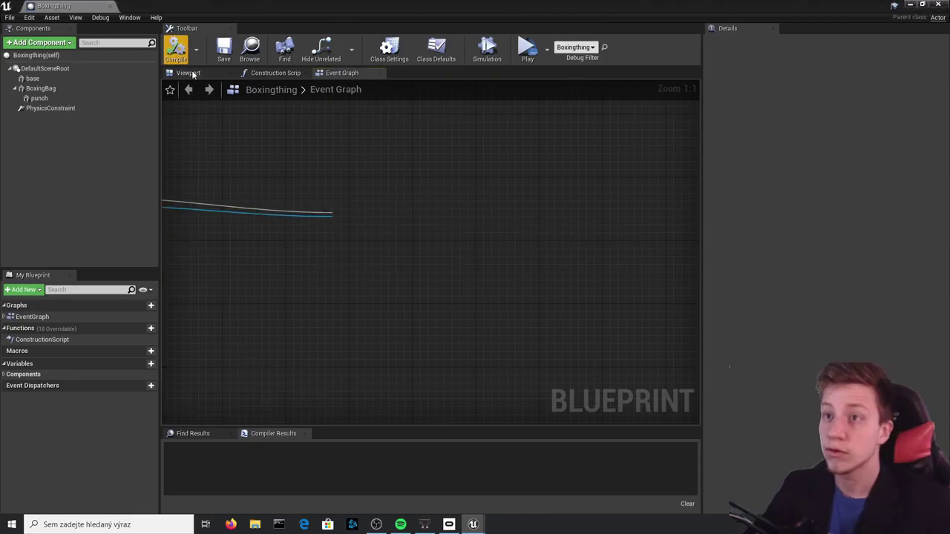
Add an Arrow component, attach it to BoxingBag beside the punch sphere, and compile the Blueprint
{"action": "left_click", "coordinate": [189, 73]}
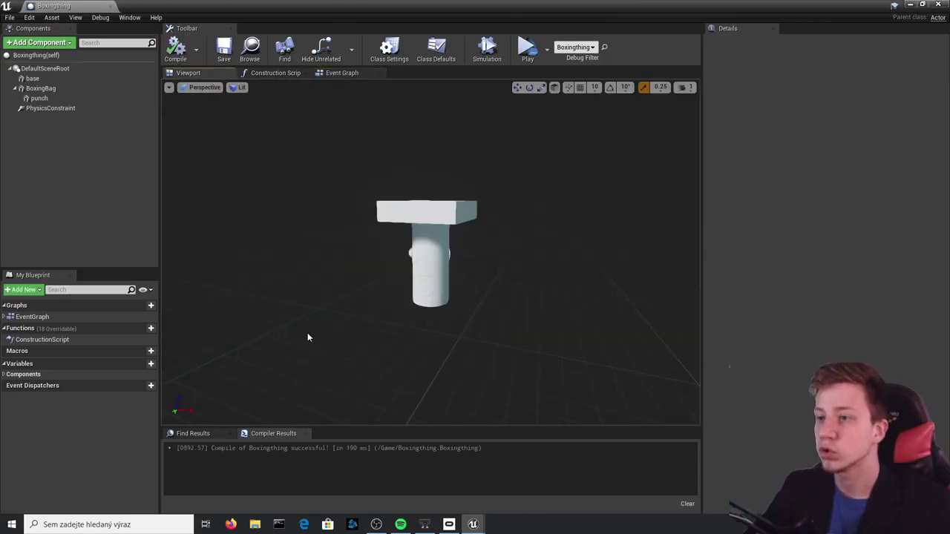
{"action": "left_click", "coordinate": [411, 253]}
{"action": "right_click_drag", "start_coordinate": [411, 253], "coordinate": [537, 236]}
{"action": "left_click", "coordinate": [41, 42]}
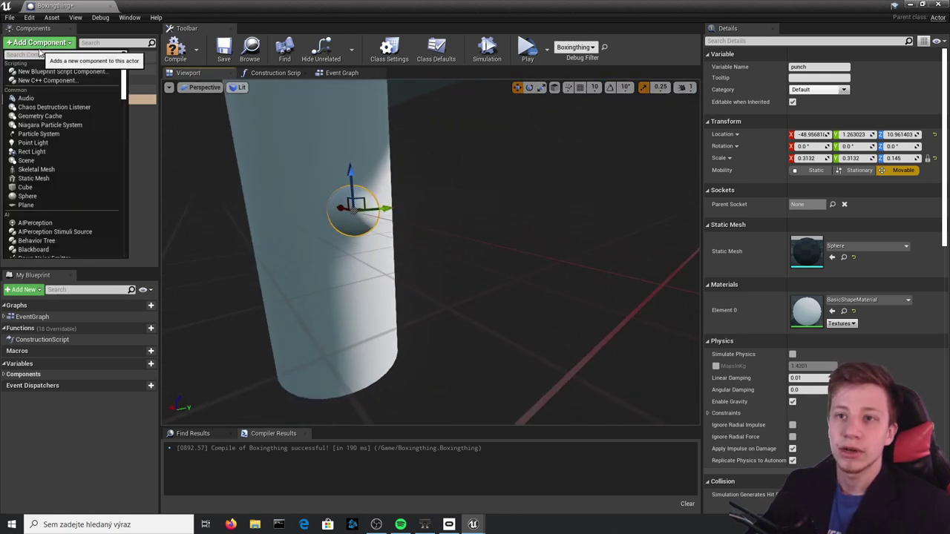
{"action": "type", "text": "arr"}
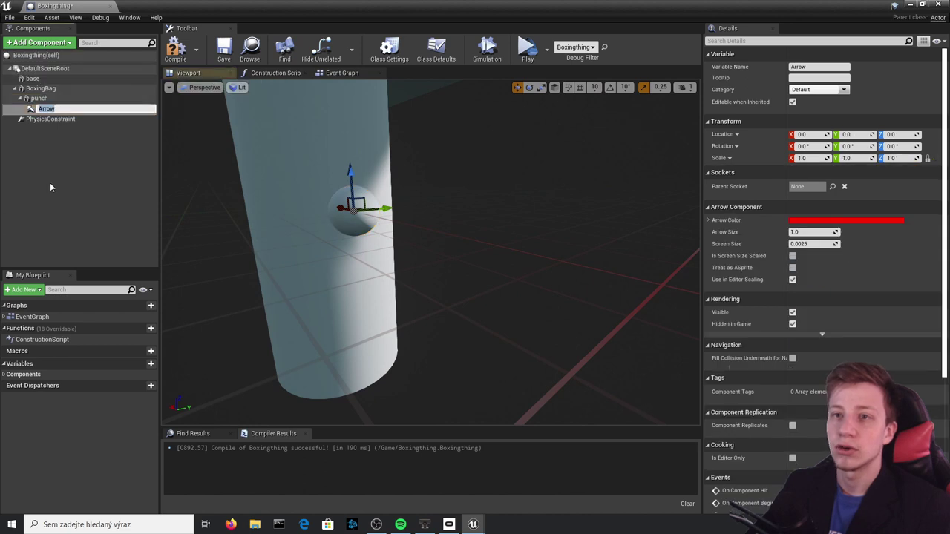
{"action": "left_click_drag", "start_coordinate": [43, 109], "coordinate": [45, 89]}
{"action": "left_click", "coordinate": [176, 48]}
Move the arrow down and away from the bag to about X -92.2, Z -27.2
{"action": "left_click_drag", "start_coordinate": [351, 174], "coordinate": [369, 300]}
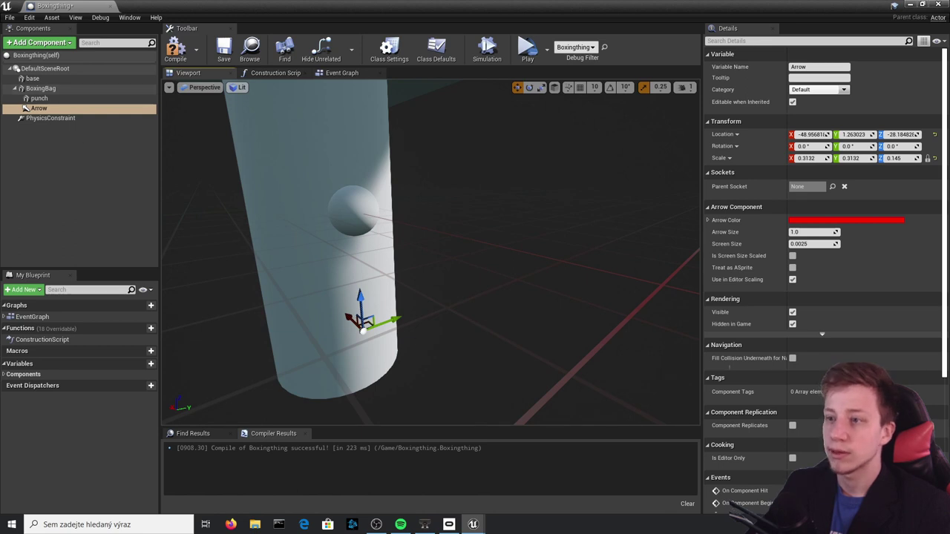
{"action": "left_click_drag", "start_coordinate": [391, 352], "coordinate": [384, 342]}
{"action": "right_click_drag", "start_coordinate": [464, 353], "coordinate": [368, 353]}
Match the arrow's location to the punch sphere's, setting X to about -48.96 and Z to 10.961403
{"action": "left_click", "coordinate": [444, 211]}
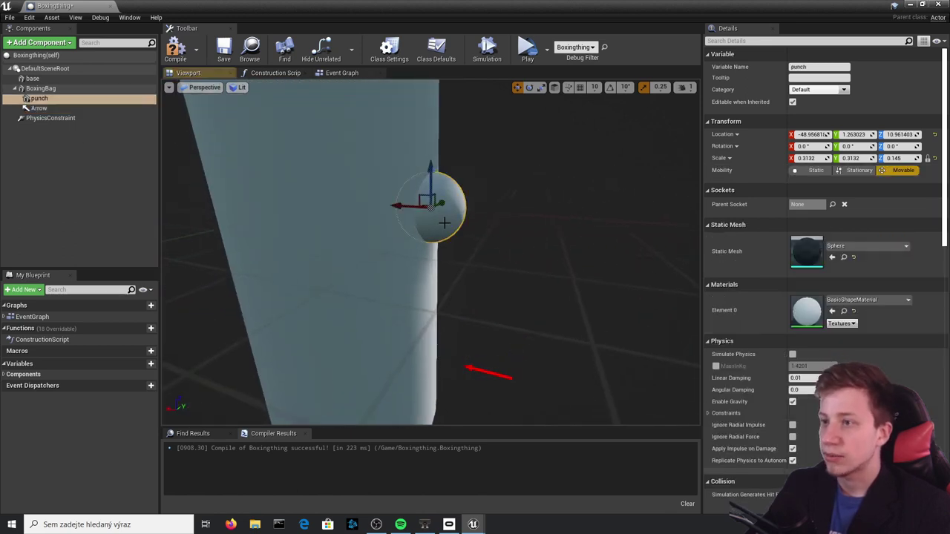
{"action": "left_click", "coordinate": [493, 371]}
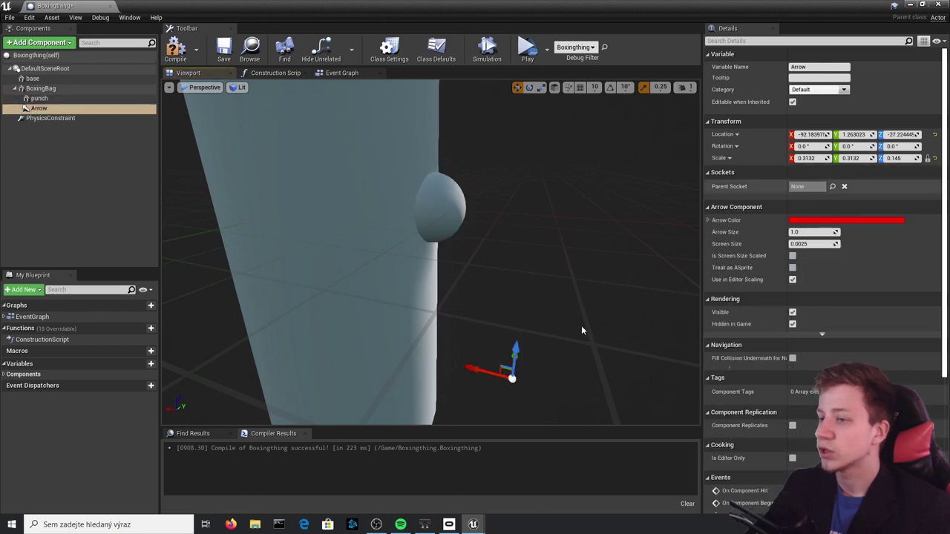
{"action": "left_click", "coordinate": [442, 209]}
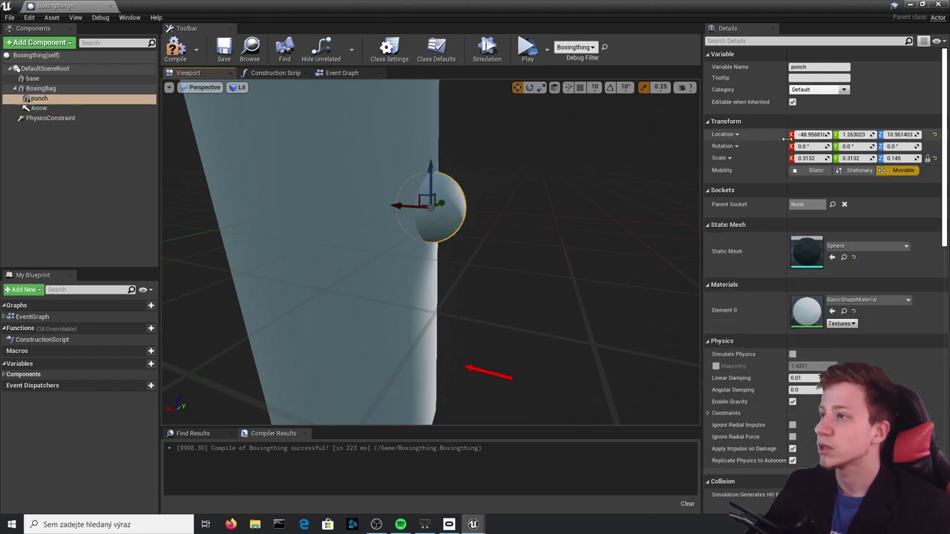
{"action": "left_click", "coordinate": [486, 371]}
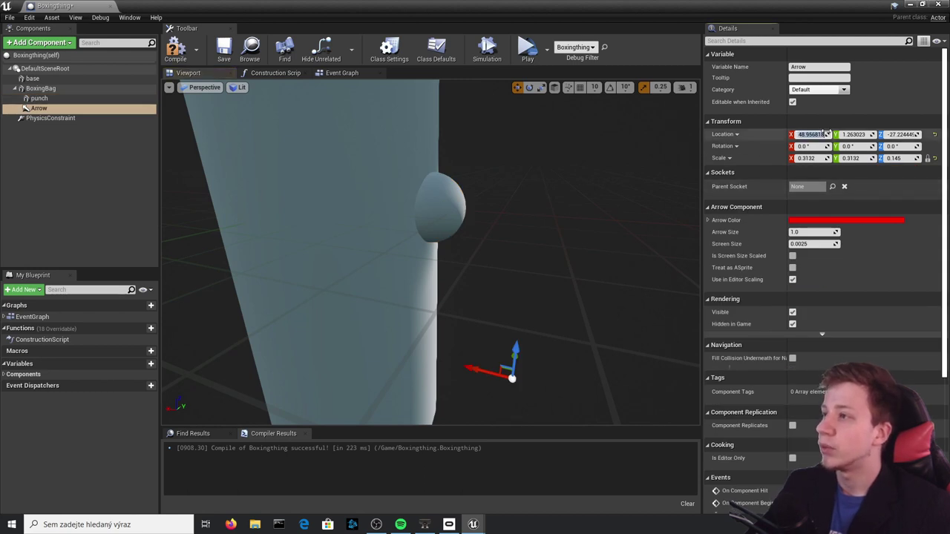
{"action": "left_click", "coordinate": [41, 98]}
{"action": "left_click", "coordinate": [41, 108]}
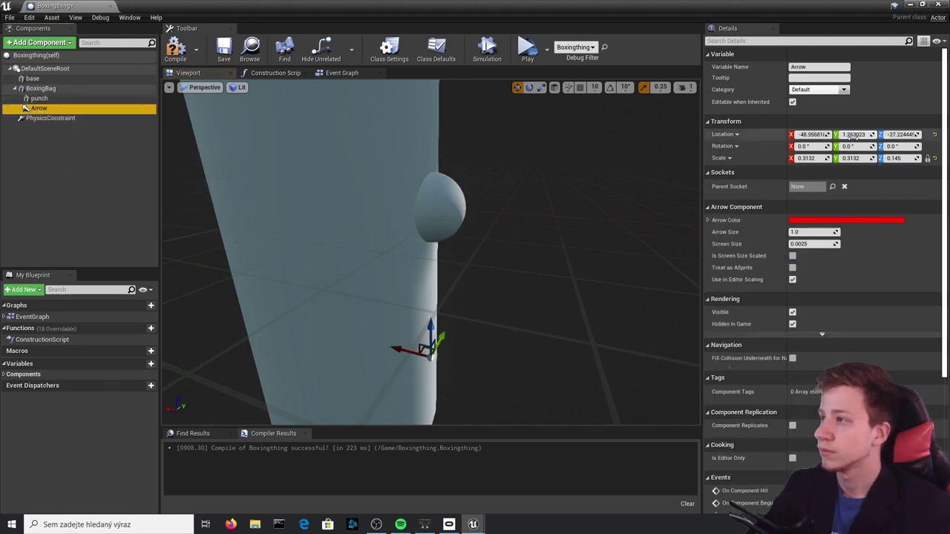
{"action": "left_click", "coordinate": [43, 98]}
{"action": "left_click", "coordinate": [86, 108]}
{"action": "left_click", "coordinate": [897, 134]}
{"action": "type", "text": "10.961403"}
Enlarge the arrow to a scale of about 3.865, 3.865, 1.789 and move it outward to about X -52.23
{"action": "right_click_drag", "start_coordinate": [494, 163], "coordinate": [620, 199]}
{"action": "left_click_drag", "start_coordinate": [620, 199], "coordinate": [527, 195], "text": "alt"}
{"action": "scroll", "coordinate": [527, 195], "scroll_direction": "up", "scroll_amount": 4}
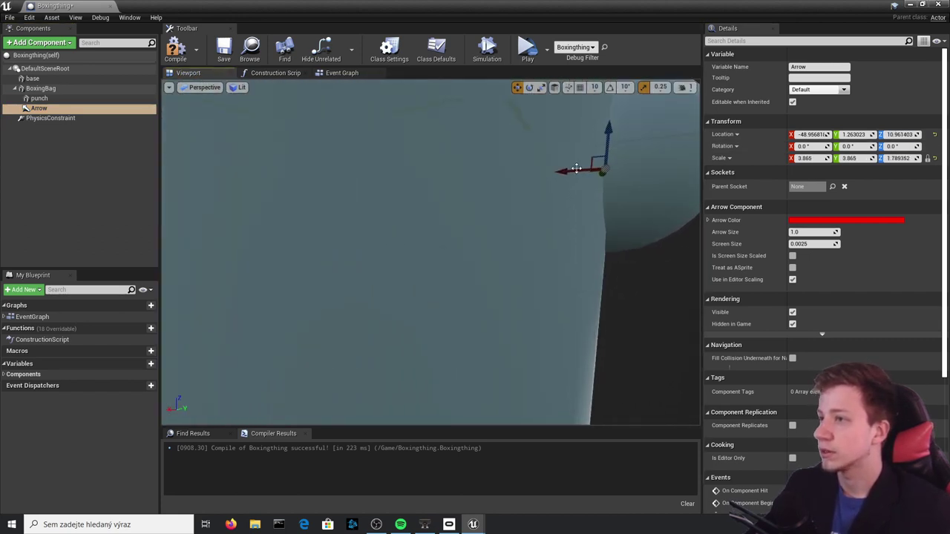
{"action": "right_click_drag", "start_coordinate": [595, 174], "coordinate": [609, 133]}
{"action": "mouse_move", "coordinate": [443, 213]}
{"action": "right_mouse_down"}
{"action": "mouse_move", "coordinate": [445, 260]}
{"action": "mouse_move", "coordinate": [386, 260]}
{"action": "mouse_move", "coordinate": [460, 260]}
{"action": "mouse_move", "coordinate": [386, 230]}
{"action": "mouse_move", "coordinate": [474, 230]}
{"action": "mouse_move", "coordinate": [438, 233]}
{"action": "mouse_move", "coordinate": [453, 230]}
{"action": "mouse_move", "coordinate": [446, 215]}
{"action": "mouse_move", "coordinate": [452, 245]}
{"action": "mouse_move", "coordinate": [446, 230]}
{"action": "right_mouse_up"}
Try to duplicate the arrow and attach the copy to BoxingBag, then undo it
{"action": "key", "text": "ctrl+w"}
{"action": "left_click_drag", "start_coordinate": [60, 128], "coordinate": [70, 91]}
{"action": "key", "text": "ctrl+z"}
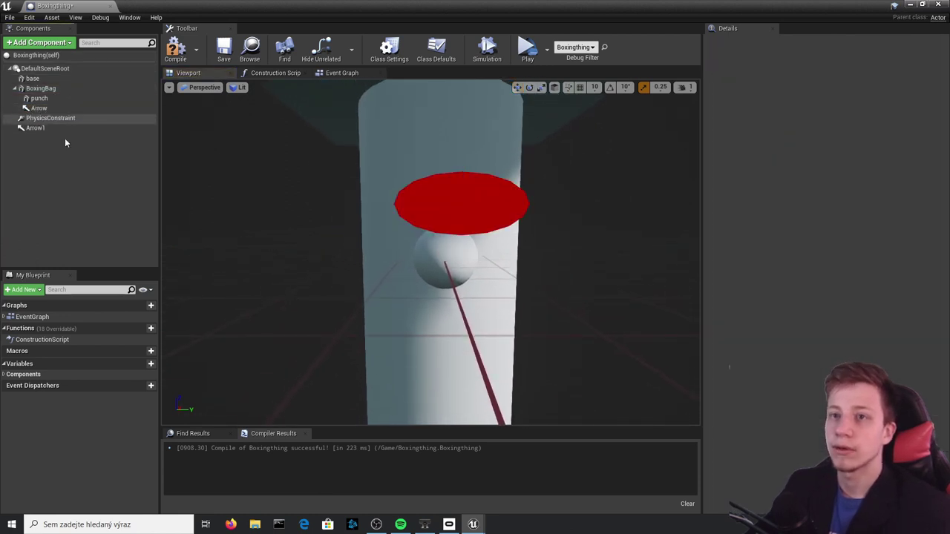
{"action": "key", "text": "ctrl+z"}
Duplicate the arrow under BoxingBag and move the copy to the bag's upper area at about Y -22.72, Z 34.94
{"action": "right_click", "coordinate": [56, 109]}
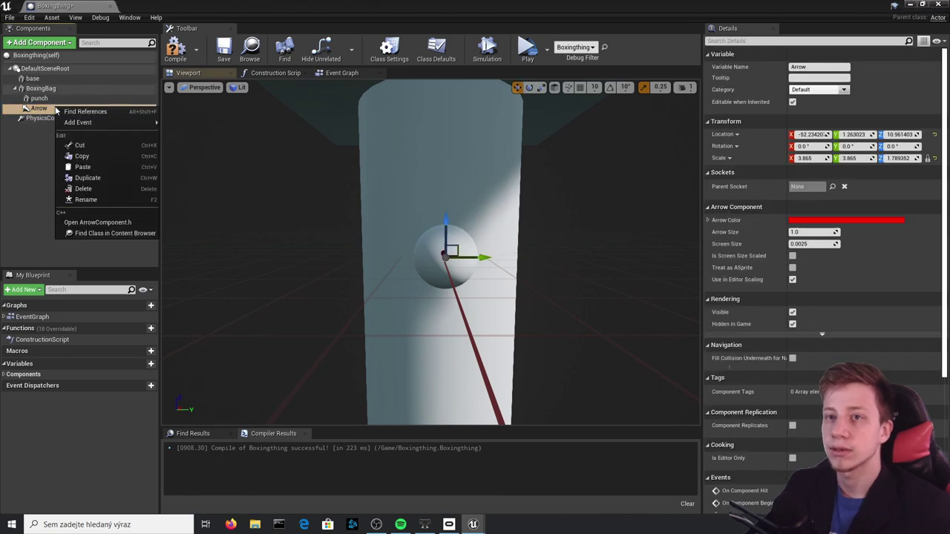
{"action": "left_click", "coordinate": [96, 179]}
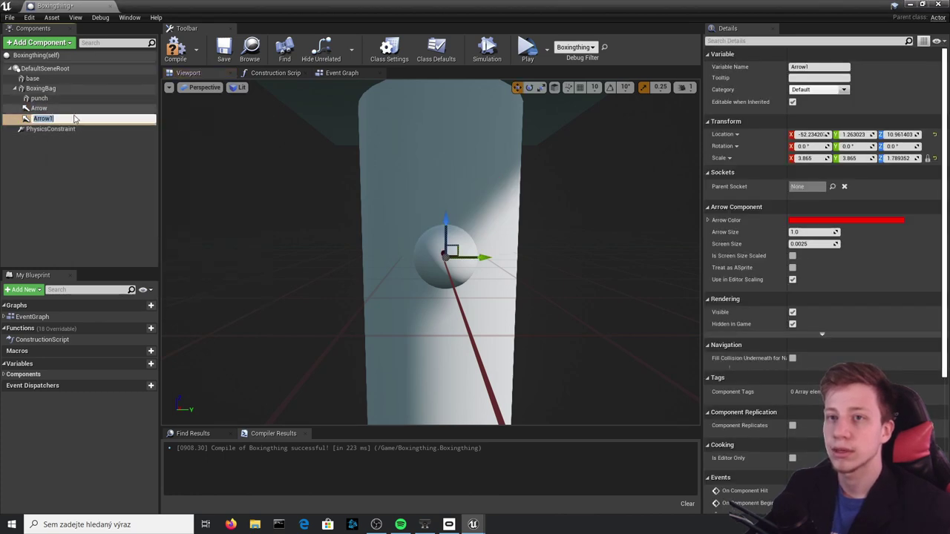
{"action": "scroll", "coordinate": [421, 180], "scroll_direction": "down", "scroll_amount": 5}
{"action": "scroll", "coordinate": [422, 202], "scroll_direction": "up", "scroll_amount": 5}
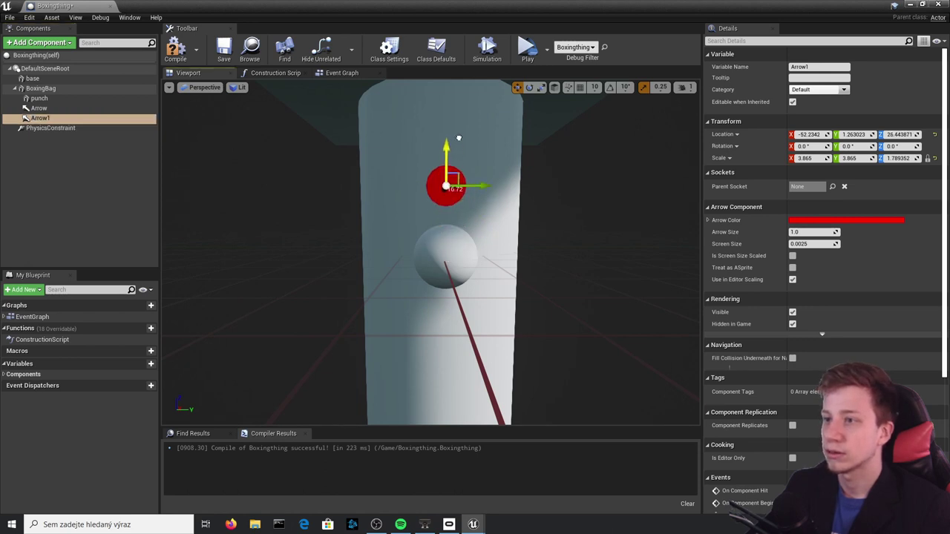
{"action": "left_click_drag", "start_coordinate": [458, 137], "coordinate": [458, 95]}
{"action": "left_click_drag", "start_coordinate": [476, 138], "coordinate": [417, 136]}
{"action": "key", "text": "a"}
{"action": "right_click_drag", "start_coordinate": [462, 147], "coordinate": [638, 146]}
{"action": "key", "text": "d"}
{"action": "right_click_drag", "start_coordinate": [489, 153], "coordinate": [386, 158]}
{"action": "key", "text": "s"}
{"action": "key", "text": "a"}
{"action": "key", "text": "d"}
{"action": "key", "text": "ctrl+v"}
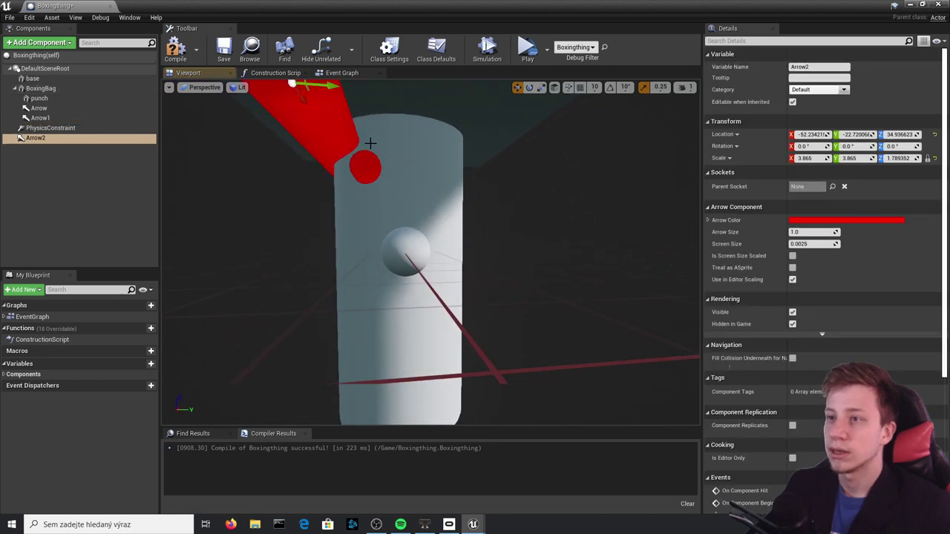
{"action": "key", "text": "Delete"}
{"action": "left_click", "coordinate": [91, 119]}
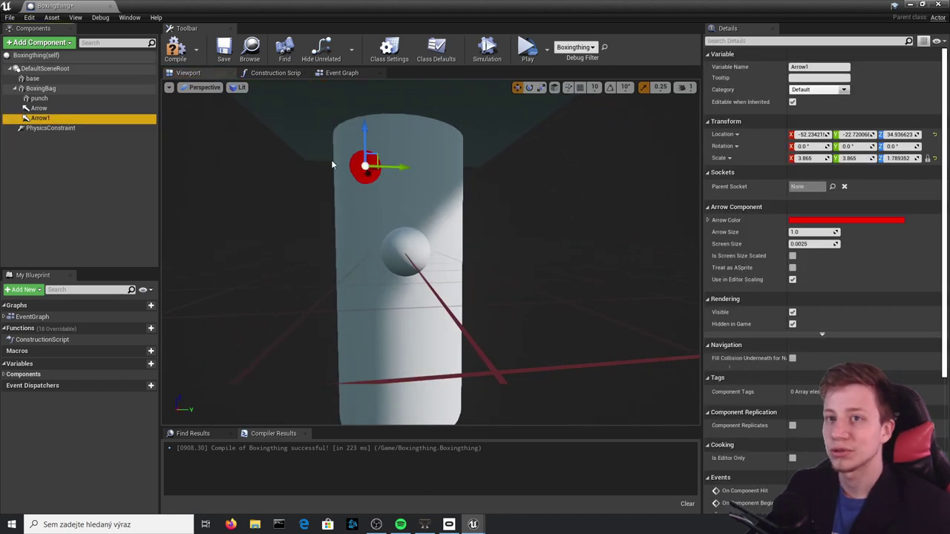
{"action": "key", "text": "ctrl+w"}
{"action": "key", "text": "Delete"}
Duplicate Arrow1 and place the copy low on the bag's opposite side at about X -45.38, Y 25.78, Z -23.13
{"action": "left_click", "coordinate": [65, 117]}
{"action": "right_click", "coordinate": [65, 117]}
{"action": "left_click", "coordinate": [123, 190]}
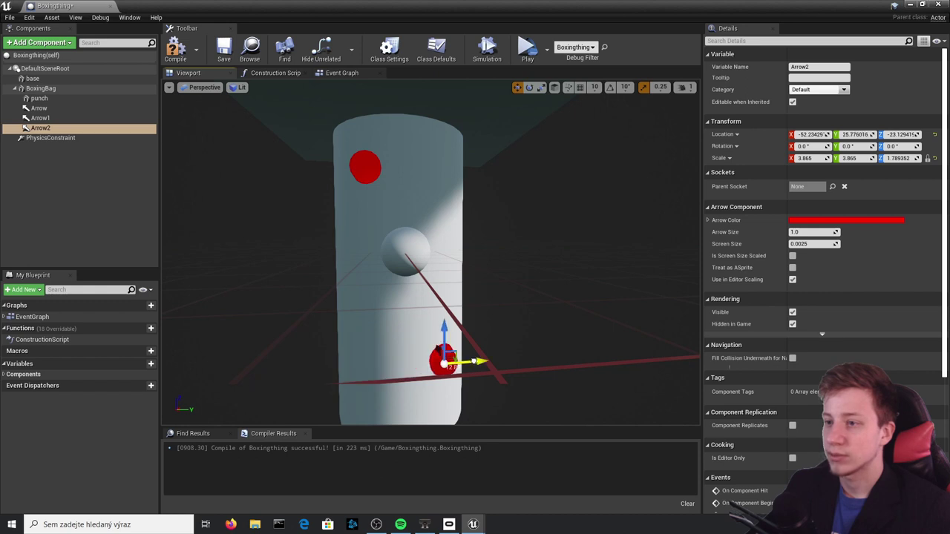
{"action": "right_click_drag", "start_coordinate": [444, 353], "coordinate": [400, 292]}
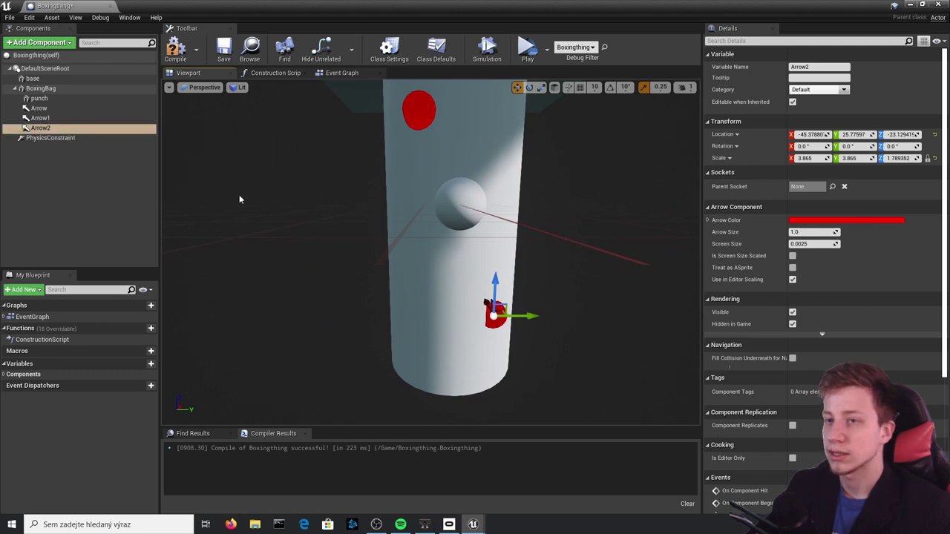
Duplicate Arrow2, move the copy across the bag to about Y -24.57, and save the Blueprint
{"action": "left_click", "coordinate": [37, 128]}
{"action": "right_click", "coordinate": [38, 129]}
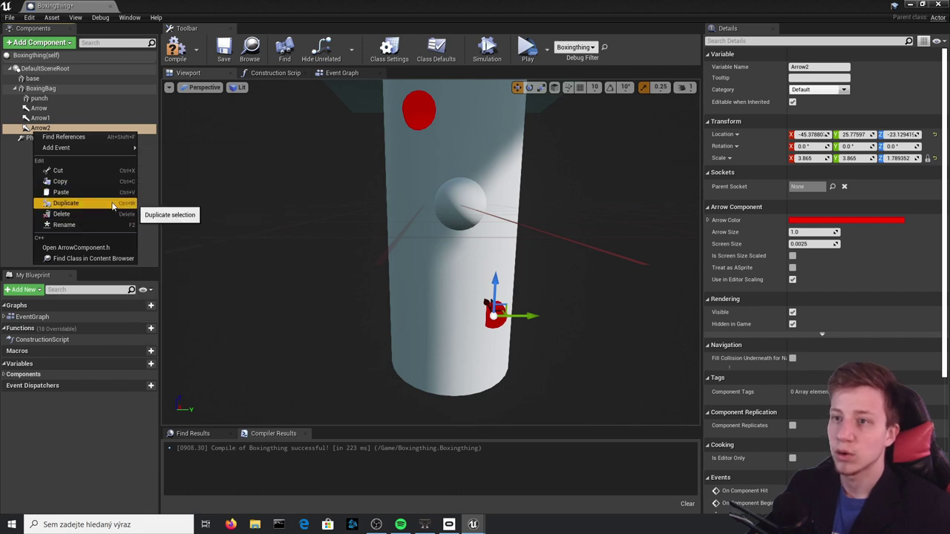
{"action": "left_click", "coordinate": [113, 204]}
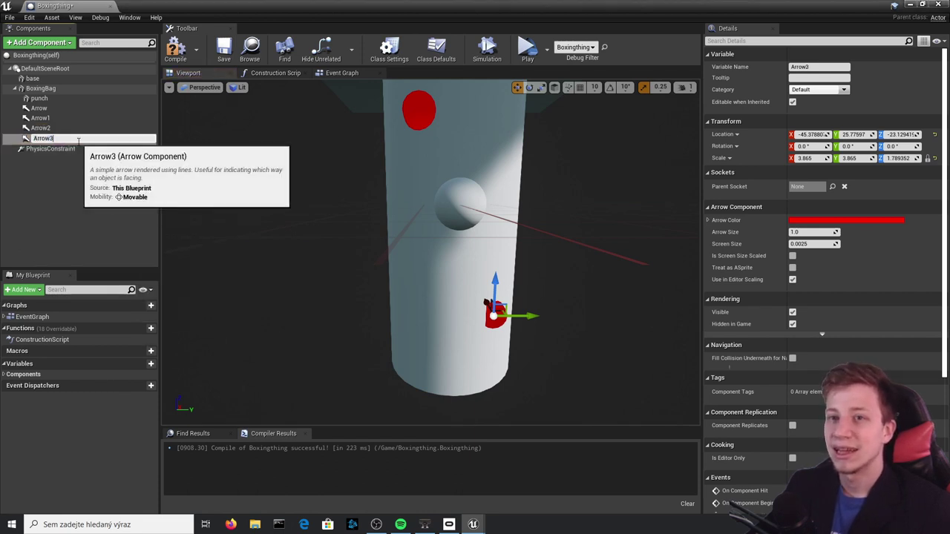
{"action": "key", "text": "Return"}
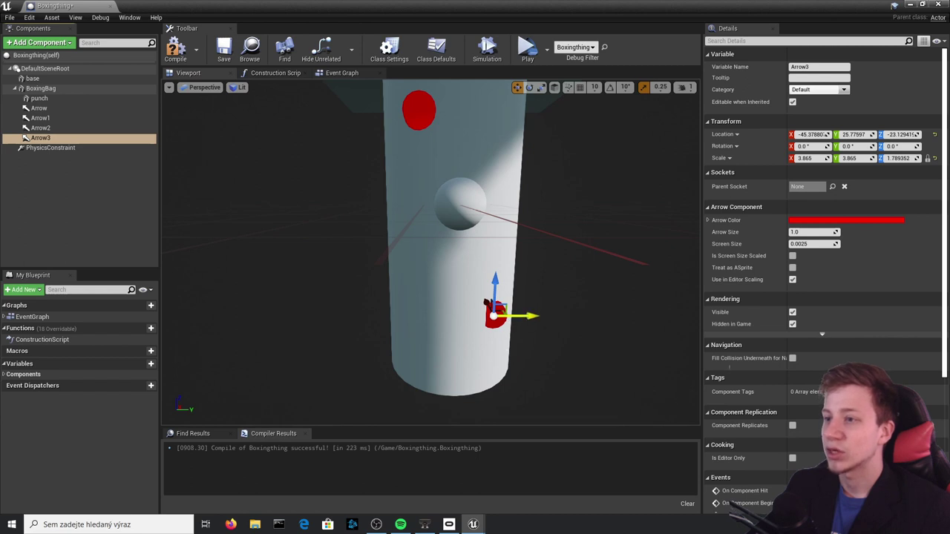
{"action": "right_click_drag", "start_coordinate": [583, 333], "coordinate": [557, 333]}
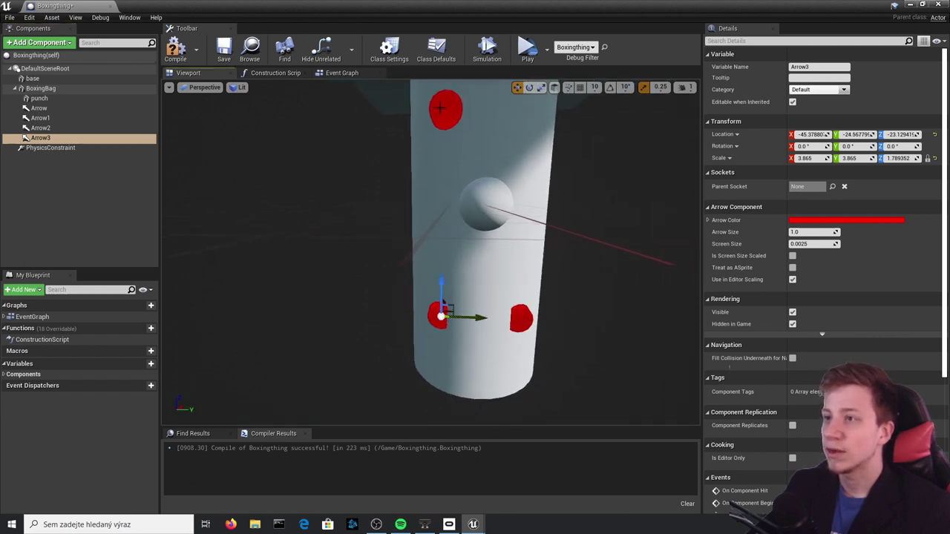
{"action": "key", "text": "ctrl+s"}
In the event graph, add a Move Component To node after the motion controller cast, with punch as its component, and compile
{"action": "left_click", "coordinate": [463, 185]}
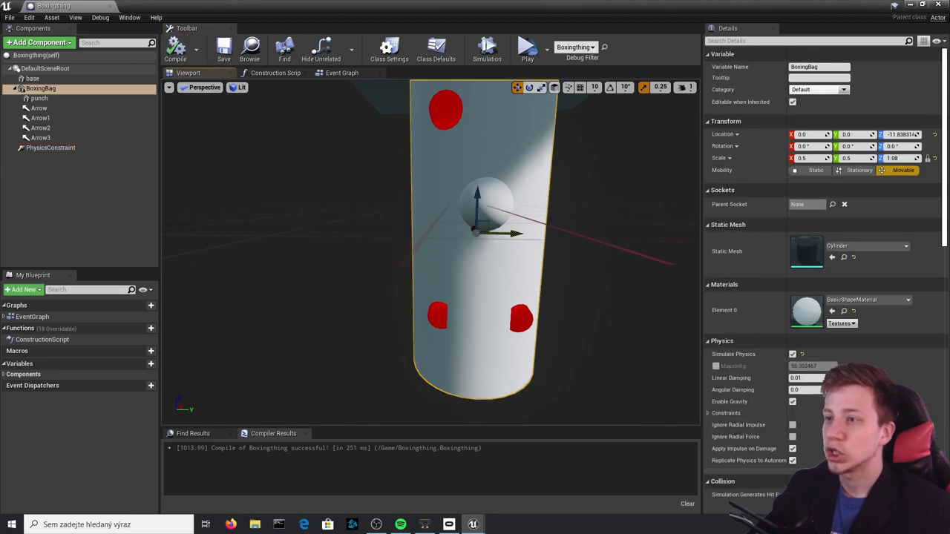
{"action": "left_click", "coordinate": [486, 204]}
{"action": "scroll", "coordinate": [896, 364], "scroll_direction": "down", "scroll_amount": 10}
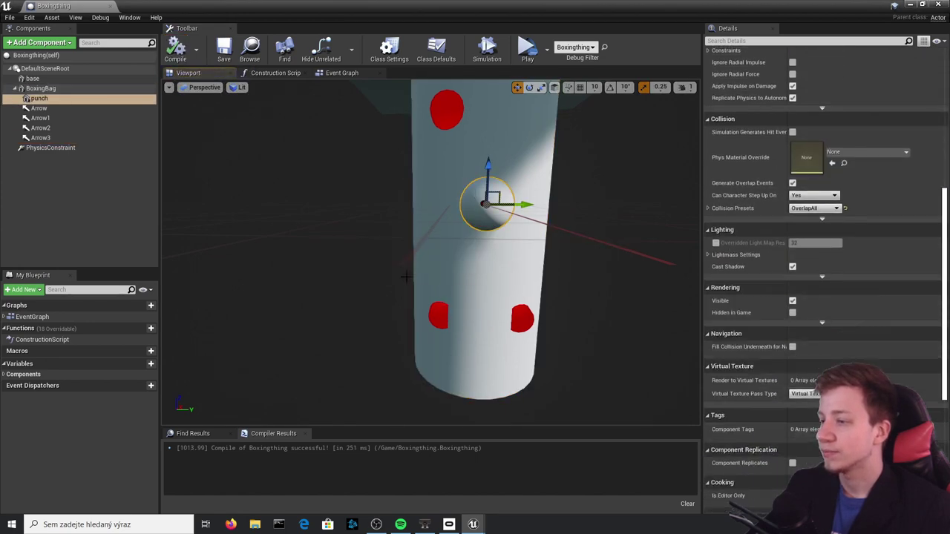
{"action": "left_click", "coordinate": [333, 73]}
{"action": "left_click_drag", "start_coordinate": [442, 229], "coordinate": [553, 247]}
{"action": "type", "text": "move comp"}
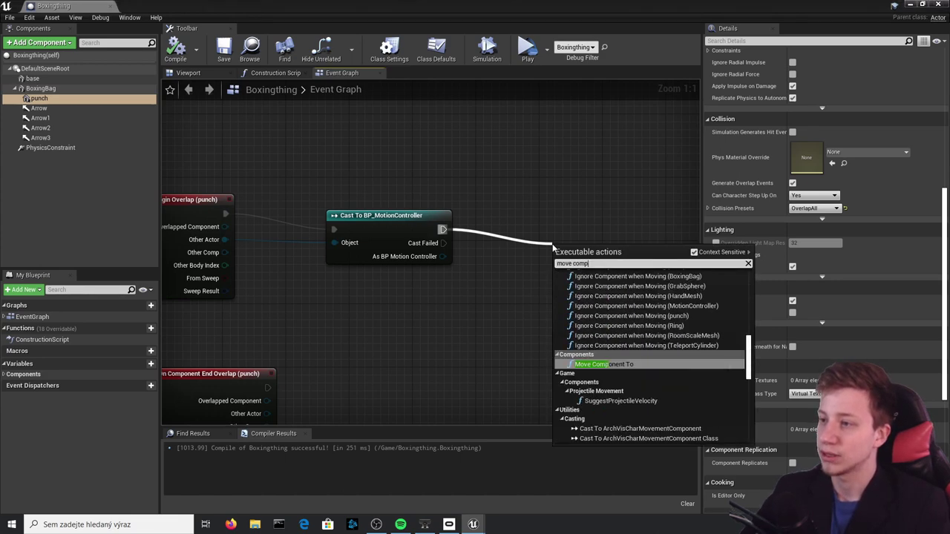
{"action": "key", "text": "Return"}
{"action": "left_click_drag", "start_coordinate": [645, 245], "coordinate": [743, 279]}
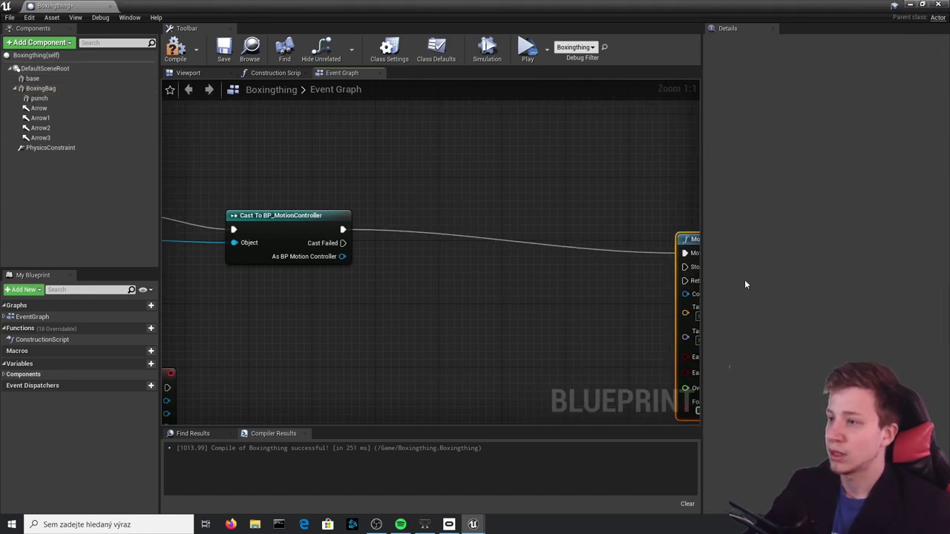
{"action": "right_click_drag", "start_coordinate": [494, 230], "coordinate": [288, 196]}
{"action": "left_click_drag", "start_coordinate": [37, 97], "coordinate": [513, 267]}
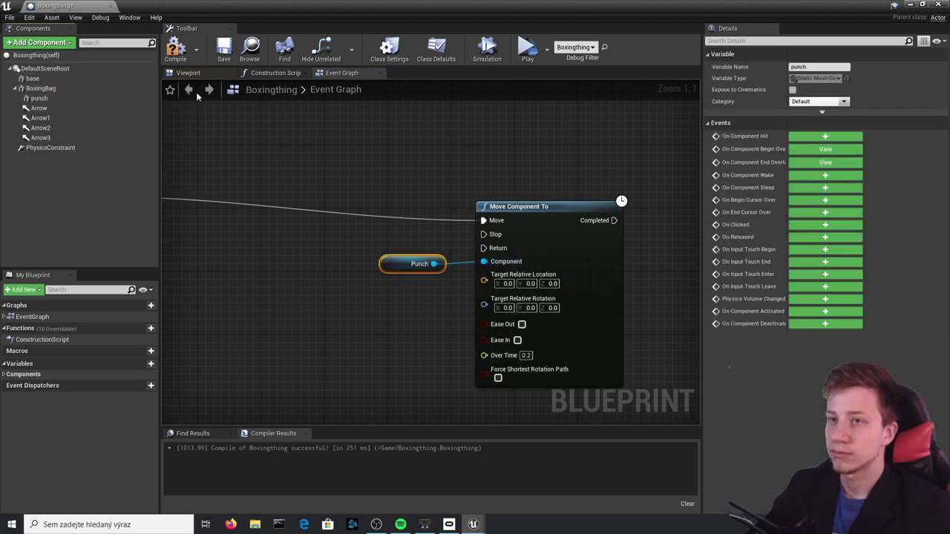
{"action": "left_click", "coordinate": [176, 49]}
Set the Move Component To node's Over Time to 0.5 and compile
{"action": "right_click_drag", "start_coordinate": [538, 376], "coordinate": [581, 359]}
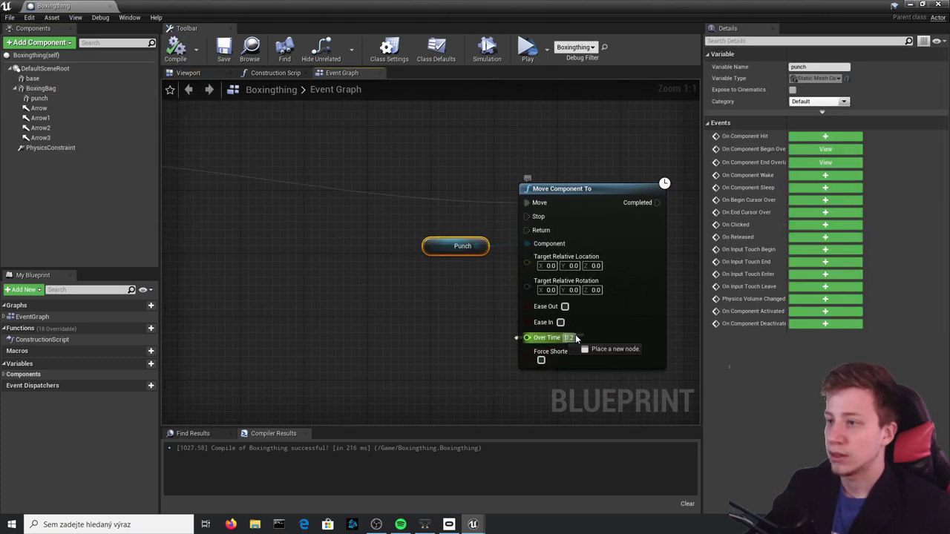
{"action": "type", "text": "0.5"}
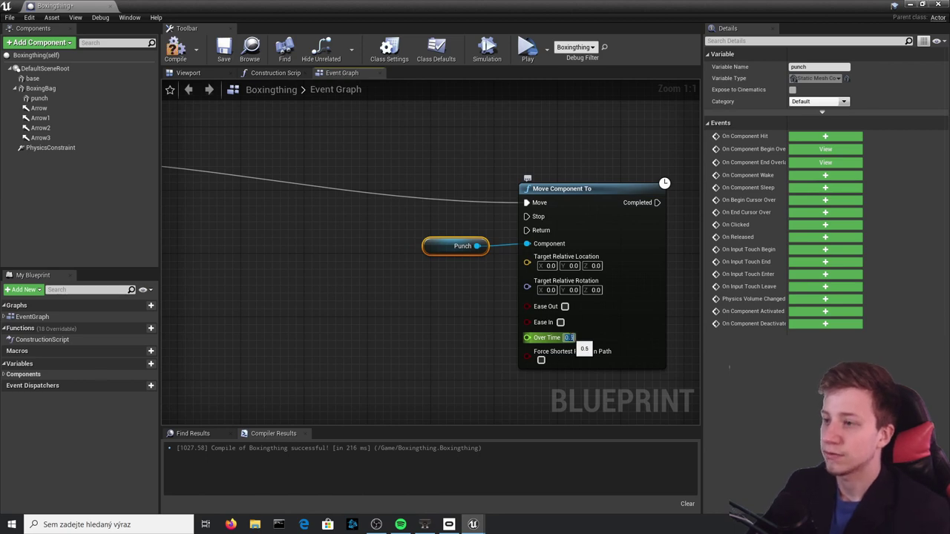
{"action": "left_click", "coordinate": [176, 50]}
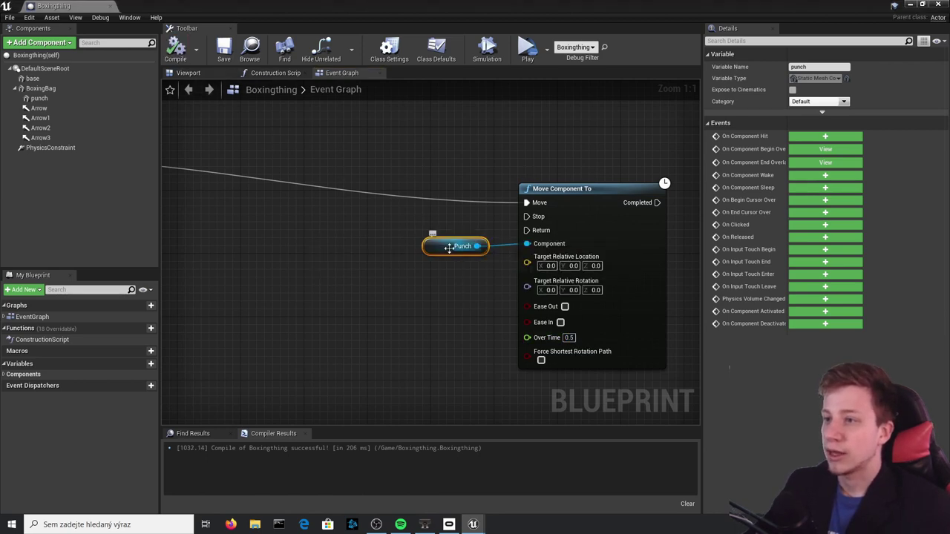
Add references to Arrow, Arrow1, Arrow2 and Arrow3 to the event graph and stack them above the cast node
{"action": "right_click_drag", "start_coordinate": [384, 175], "coordinate": [401, 209]}
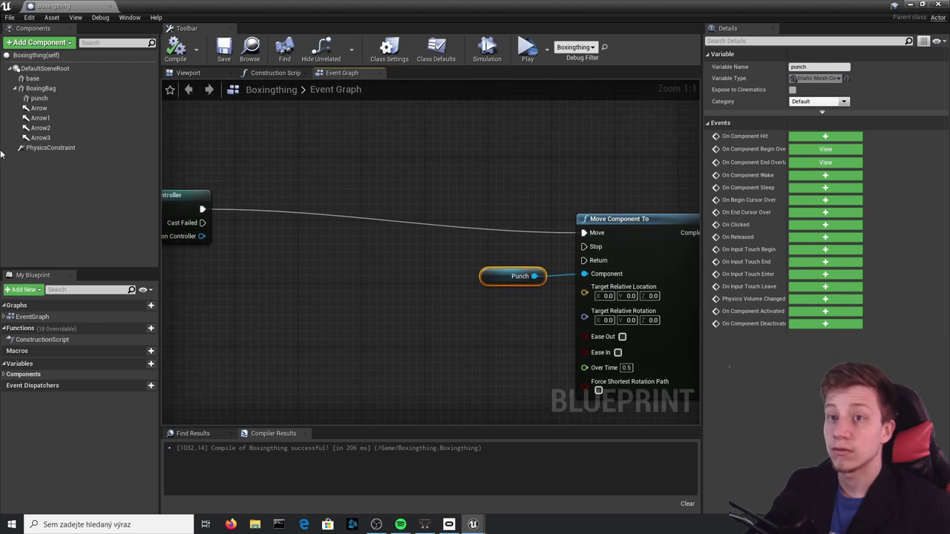
{"action": "left_click", "coordinate": [55, 138]}
{"action": "left_click", "coordinate": [49, 109], "text": "shift"}
{"action": "left_click_drag", "start_coordinate": [49, 110], "coordinate": [256, 118]}
{"action": "right_click_drag", "start_coordinate": [348, 145], "coordinate": [382, 219]}
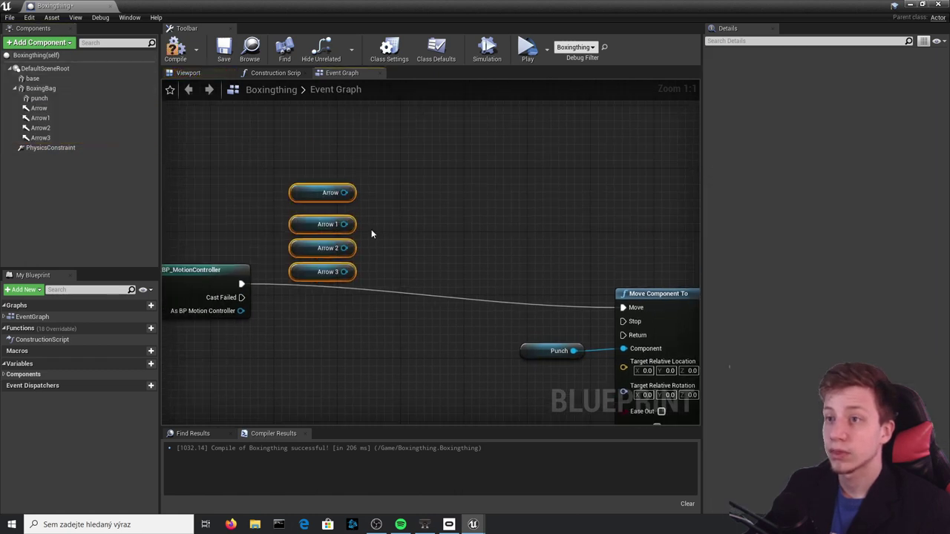
{"action": "left_click", "coordinate": [316, 195]}
{"action": "left_click_drag", "start_coordinate": [313, 199], "coordinate": [318, 207]}
{"action": "left_click_drag", "start_coordinate": [371, 285], "coordinate": [282, 142]}
{"action": "left_click", "coordinate": [374, 170]}
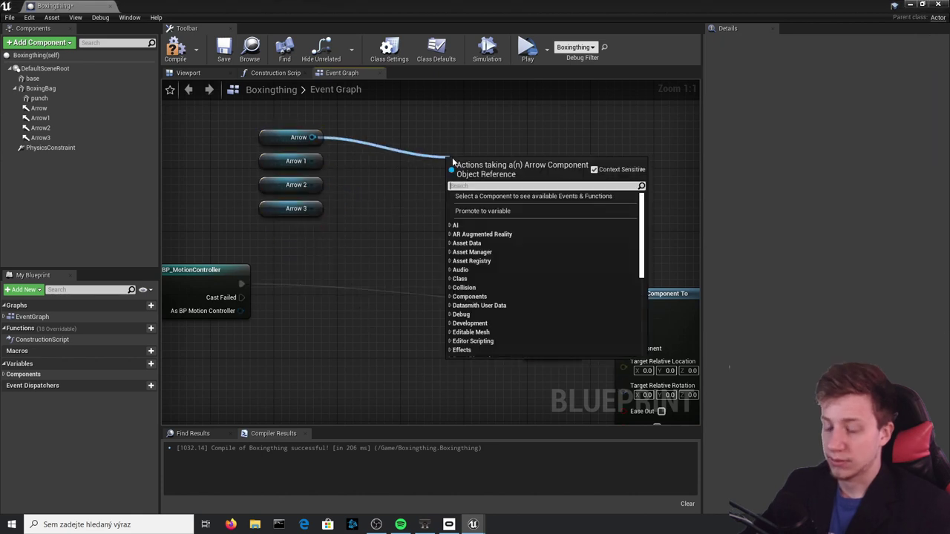
Combine the four arrow references in a Make Array node and arrange the group in the graph
{"action": "type", "text": "make"}
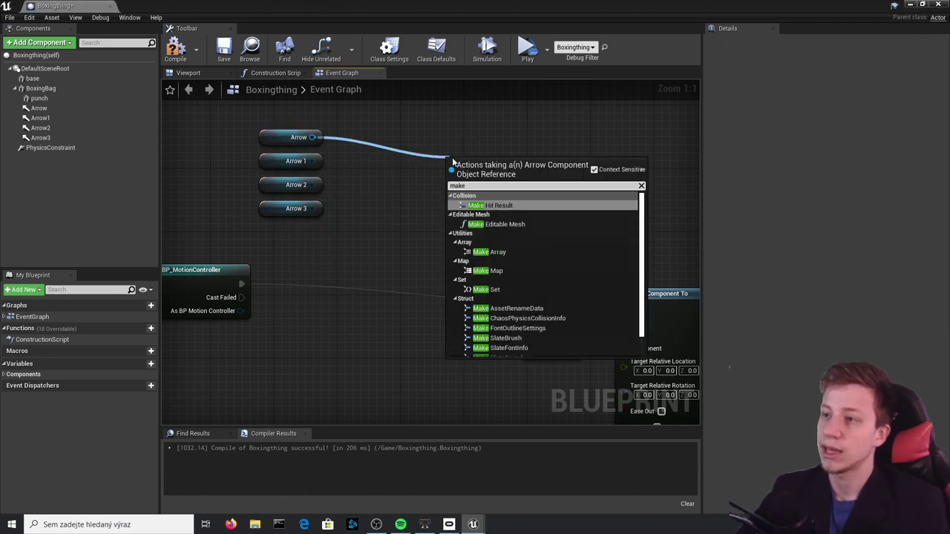
{"action": "type", "text": " arr"}
{"action": "key", "text": "Return"}
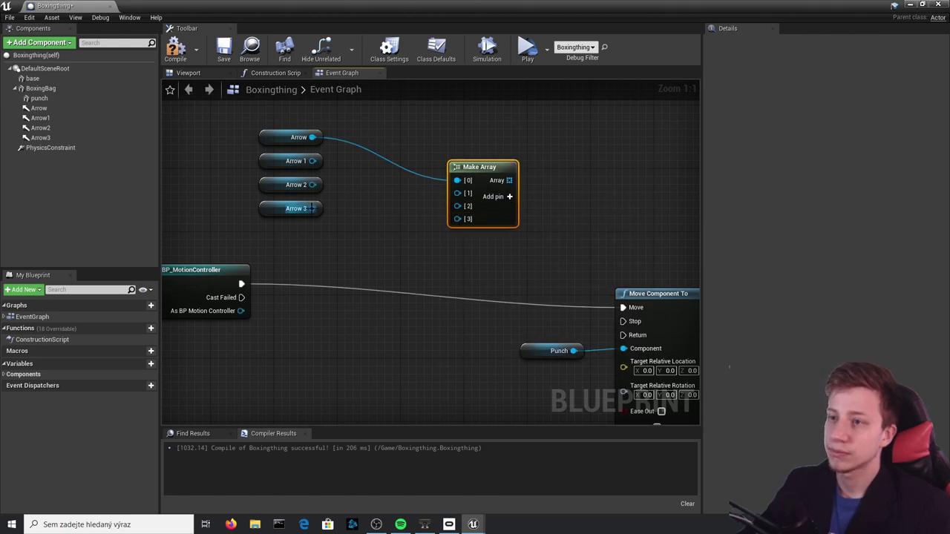
{"action": "left_click_drag", "start_coordinate": [313, 209], "coordinate": [459, 223]}
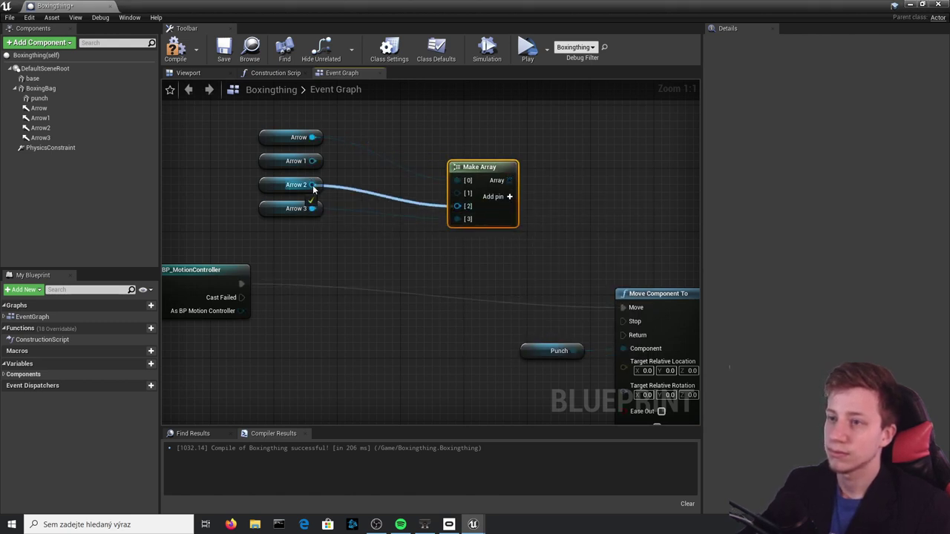
{"action": "left_click_drag", "start_coordinate": [312, 161], "coordinate": [457, 193]}
{"action": "left_click_drag", "start_coordinate": [534, 127], "coordinate": [224, 232]}
{"action": "left_click", "coordinate": [502, 156]}
{"action": "left_click_drag", "start_coordinate": [512, 121], "coordinate": [265, 221]}
Add a Get (a copy) node reading from the arrow array
{"action": "left_click_drag", "start_coordinate": [483, 162], "coordinate": [535, 236]}
{"action": "type", "text": "get ac"}
{"action": "key", "text": "Return"}
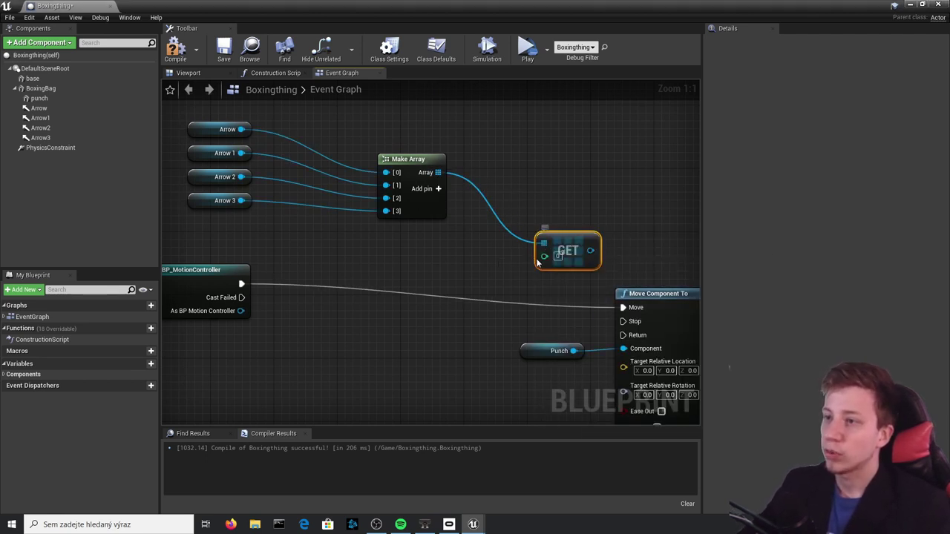
Drive the array Get index with a Random Integer in Range node, Min 0 and Max 3, and compile
{"action": "left_click_drag", "start_coordinate": [546, 256], "coordinate": [431, 269]}
{"action": "type", "text": "random"}
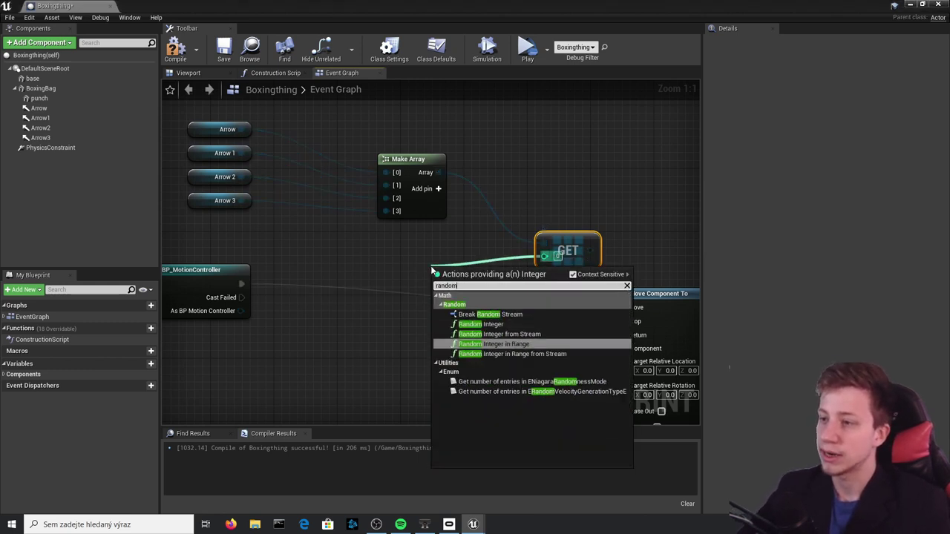
{"action": "left_click", "coordinate": [493, 343]}
{"action": "type", "text": "3"}
{"action": "left_click_drag", "start_coordinate": [502, 297], "coordinate": [462, 282]}
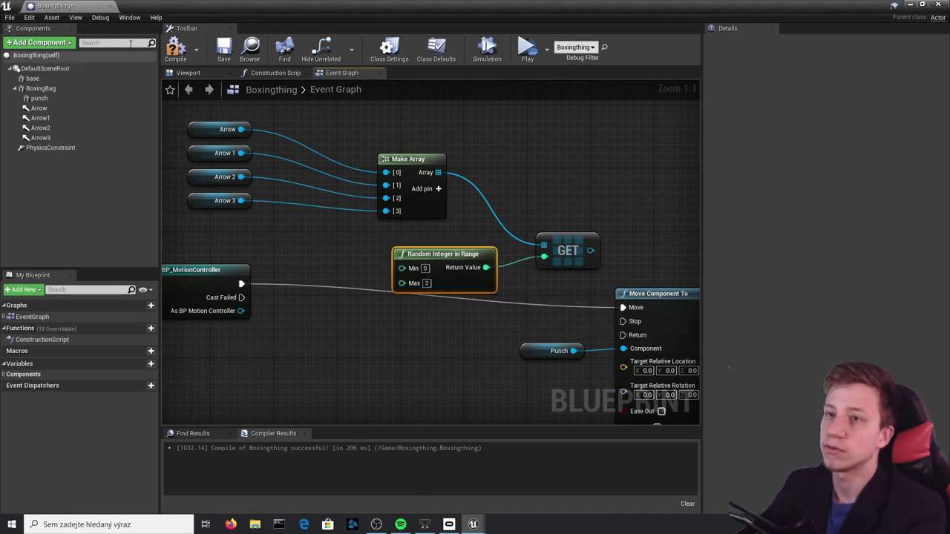
{"action": "left_click", "coordinate": [175, 50]}
Rearrange the graph by moving the arrow array nodes above the cast node and the Punch reference closer to the cast
{"action": "left_click_drag", "start_coordinate": [575, 153], "coordinate": [249, 238]}
{"action": "left_click_drag", "start_coordinate": [269, 113], "coordinate": [208, 164], "text": "shift"}
{"action": "left_click_drag", "start_coordinate": [582, 169], "coordinate": [366, 271], "text": "shift"}
{"action": "left_click_drag", "start_coordinate": [577, 240], "coordinate": [434, 191]}
{"action": "left_click", "coordinate": [527, 216]}
{"action": "right_click_drag", "start_coordinate": [527, 216], "coordinate": [419, 179]}
{"action": "right_click_drag", "start_coordinate": [529, 269], "coordinate": [556, 240]}
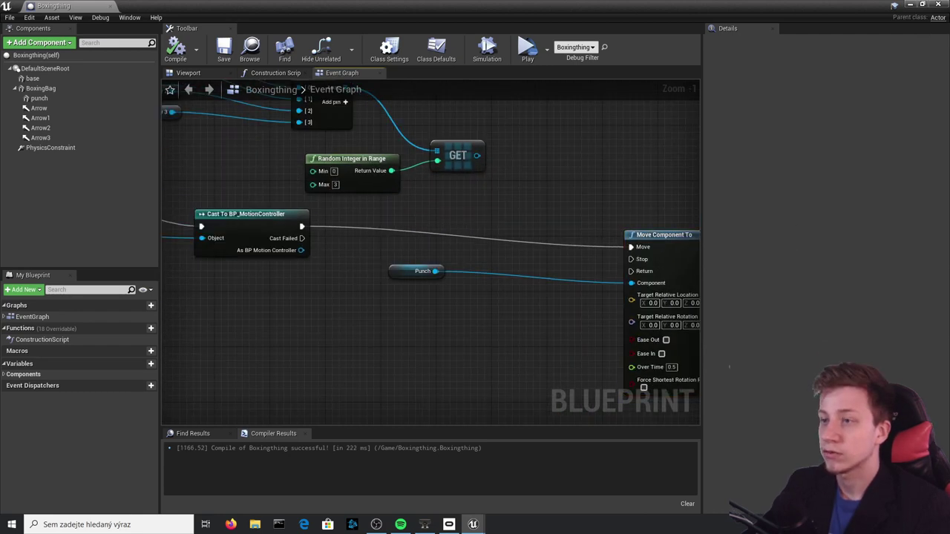
{"action": "scroll", "coordinate": [544, 237], "scroll_direction": "down", "scroll_amount": 3}
{"action": "scroll", "coordinate": [459, 151], "scroll_direction": "up", "scroll_amount": 2}
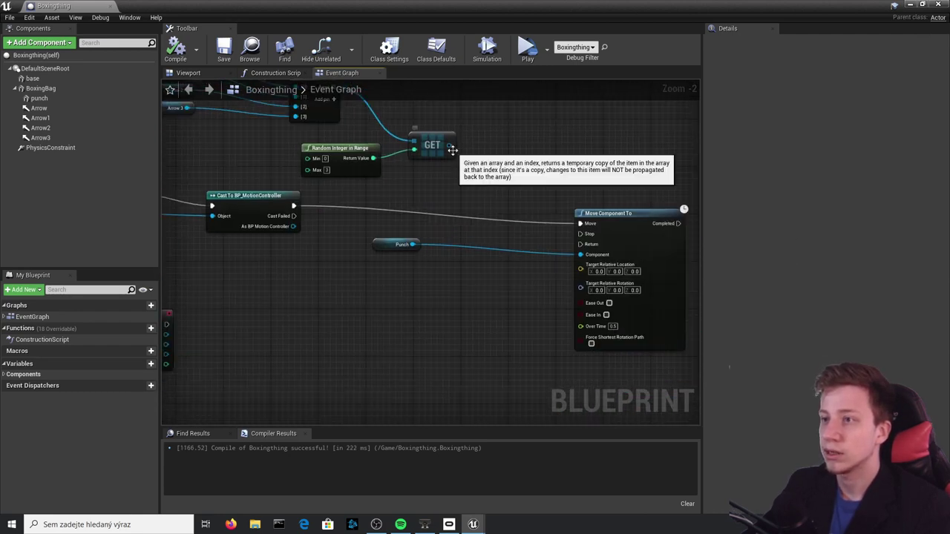
Get the randomly picked arrow's Relative Location and feed it into Target Relative Location of Move Component To
{"action": "left_click_drag", "start_coordinate": [449, 146], "coordinate": [348, 315]}
{"action": "type", "text": "get relati"}
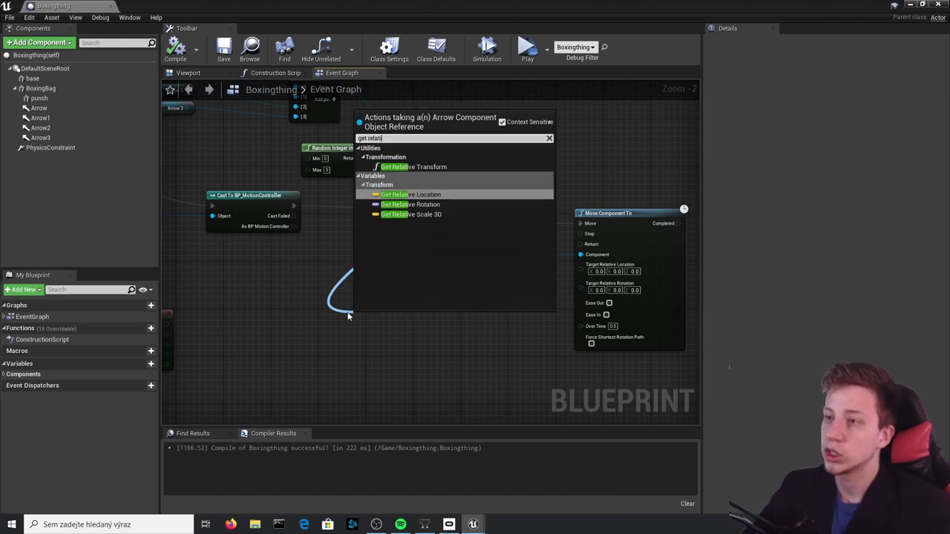
{"action": "key", "text": "Return"}
{"action": "scroll", "coordinate": [397, 312], "scroll_direction": "up", "scroll_amount": 3}
{"action": "left_click_drag", "start_coordinate": [444, 311], "coordinate": [672, 258]}
Get Punch's Relative Rotation, connect it to Target Relative Rotation of Move Component To, and compile
{"action": "left_click_drag", "start_coordinate": [419, 217], "coordinate": [477, 265]}
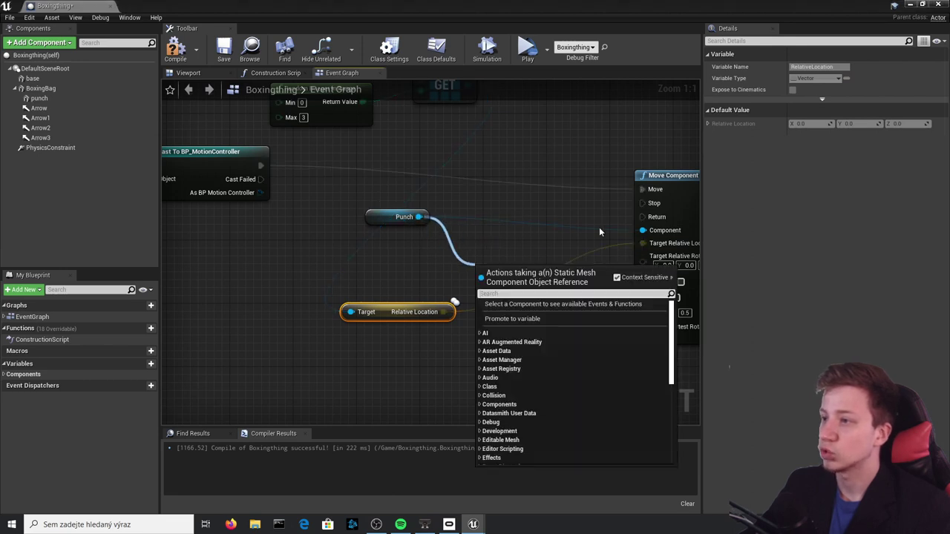
{"action": "type", "text": "get relati"}
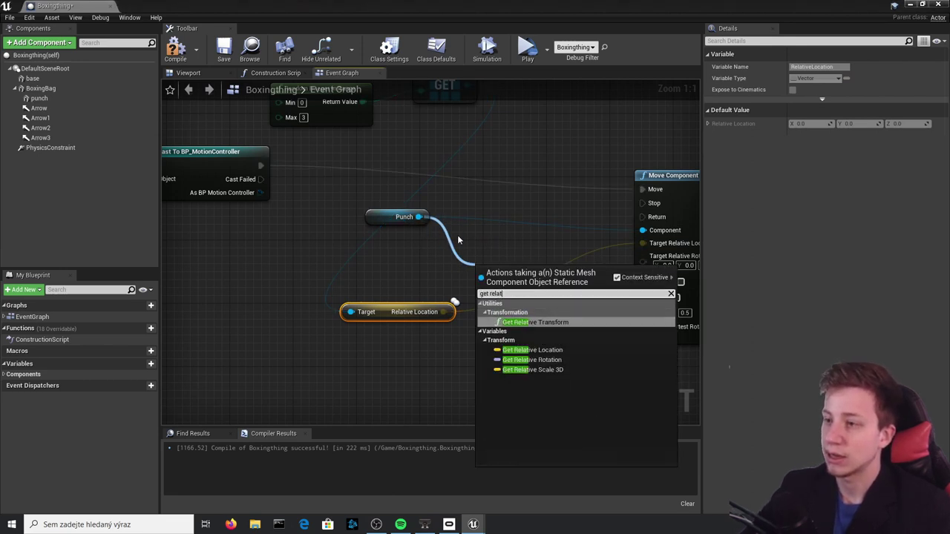
{"action": "key", "text": "Down"}
{"action": "key", "text": "Down"}
{"action": "key", "text": "Return"}
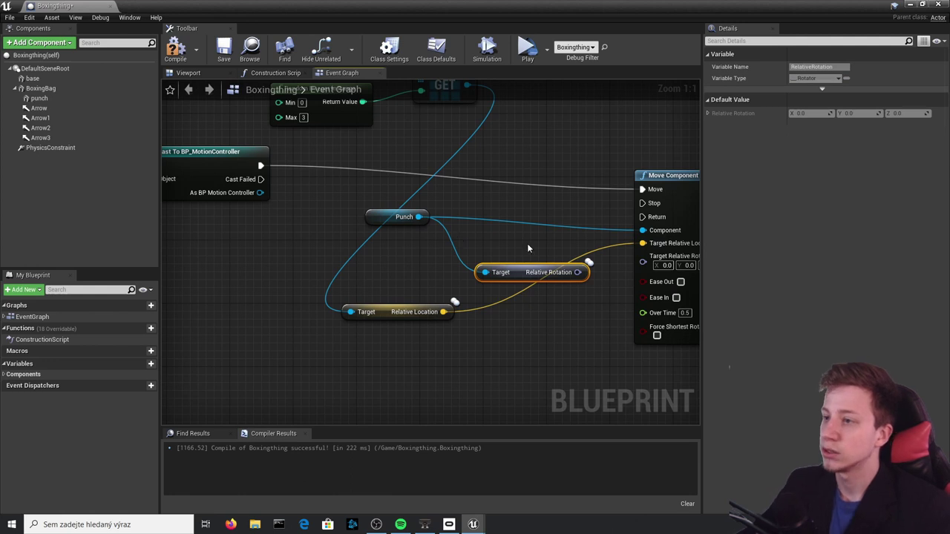
{"action": "left_click_drag", "start_coordinate": [564, 276], "coordinate": [623, 260]}
{"action": "left_click", "coordinate": [175, 50]}
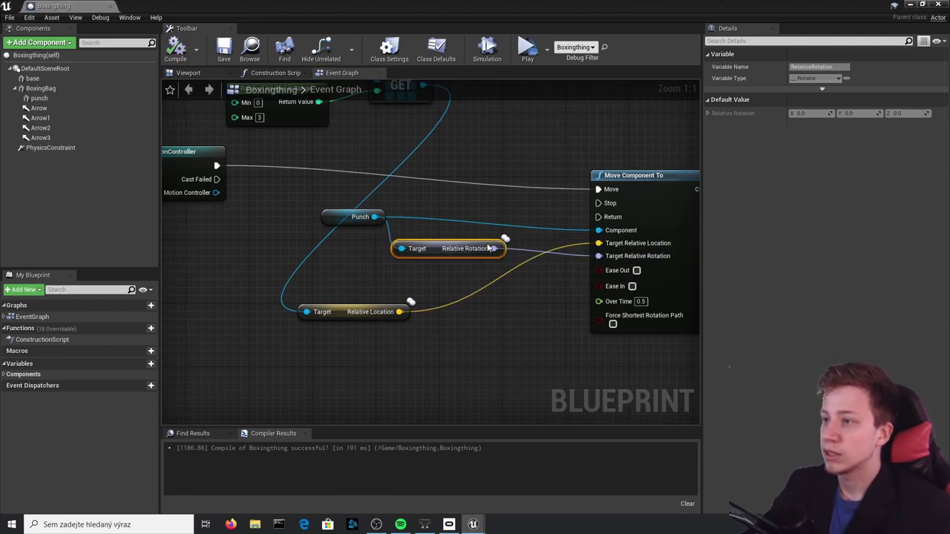
Add an Event BeginPlay node, connect it to the Move input of Move Component To, and compile
{"action": "right_click_drag", "start_coordinate": [438, 154], "coordinate": [395, 255]}
{"action": "right_click_drag", "start_coordinate": [360, 221], "coordinate": [324, 264]}
{"action": "right_click", "coordinate": [482, 146]}
{"action": "type", "text": "begin"}
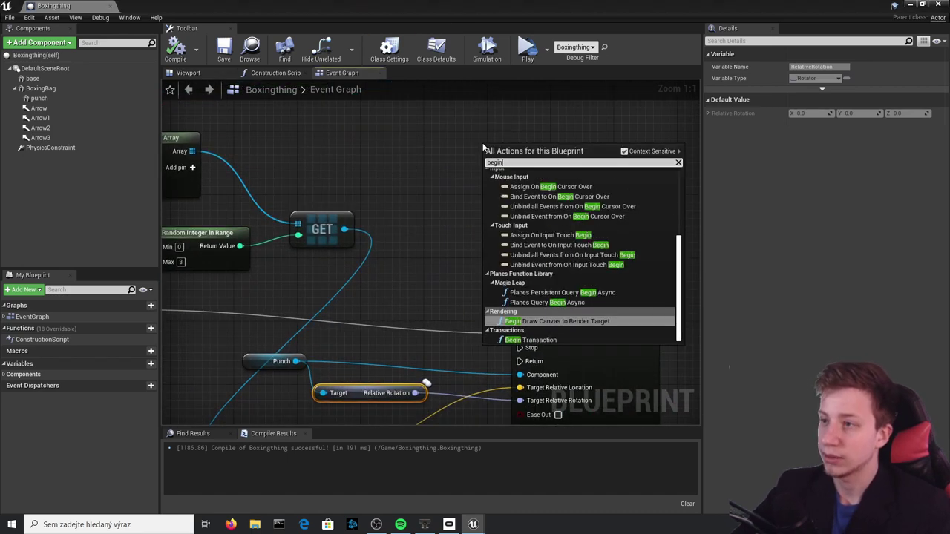
{"action": "key", "text": "BackSpace"}
{"action": "key", "text": "BackSpace"}
{"action": "key", "text": "BackSpace"}
{"action": "key", "text": "BackSpace"}
{"action": "type", "text": "event b"}
{"action": "key", "text": "Return"}
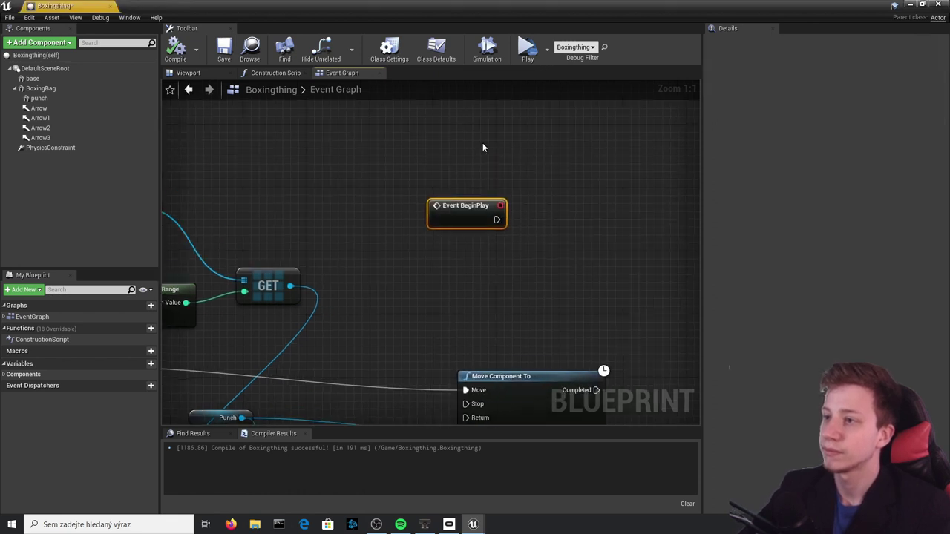
{"action": "right_click_drag", "start_coordinate": [482, 142], "coordinate": [458, 123]}
{"action": "left_click_drag", "start_coordinate": [457, 123], "coordinate": [465, 300]}
{"action": "left_click", "coordinate": [176, 49]}
Return to the level, frame the boxing bag, run Simulate mode to watch the target sphere, and stop it
{"action": "left_click", "coordinate": [910, 5]}
{"action": "right_click_drag", "start_coordinate": [594, 111], "coordinate": [478, 174]}
{"action": "key", "text": "s"}
{"action": "key", "text": "w"}
{"action": "key", "text": "s"}
{"action": "key", "text": "d"}
{"action": "left_click", "coordinate": [622, 38]}
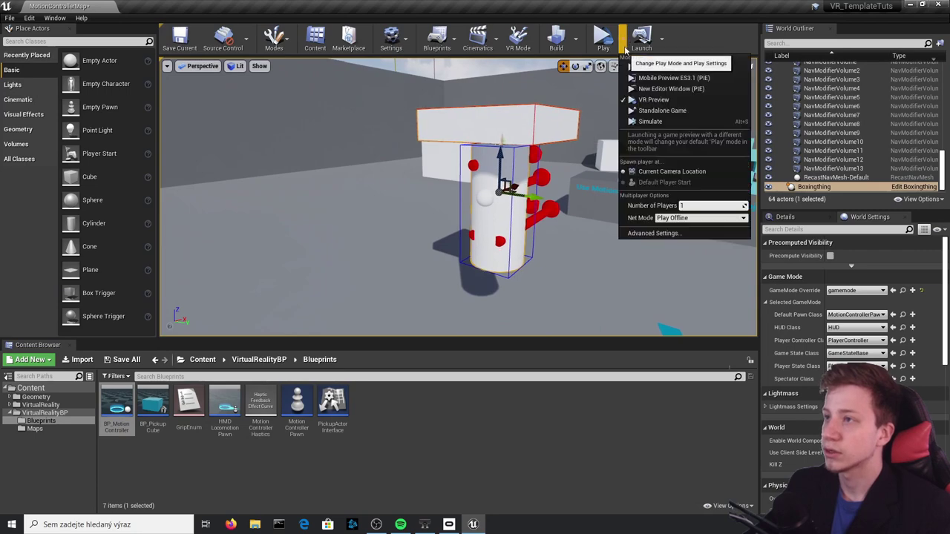
{"action": "left_click", "coordinate": [649, 112]}
{"action": "right_click_drag", "start_coordinate": [463, 243], "coordinate": [519, 239]}
{"action": "key", "text": "a"}
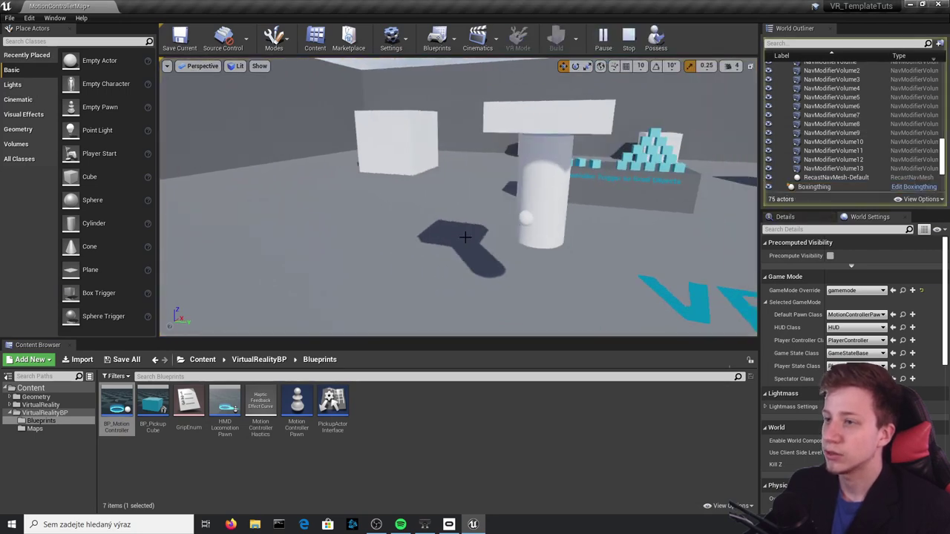
{"action": "key", "text": "Escape"}
In the Boxingthing Blueprint, add a 0.2 second Delay after Move Component To, loop it back to Move, and compile
{"action": "left_click", "coordinate": [535, 167]}
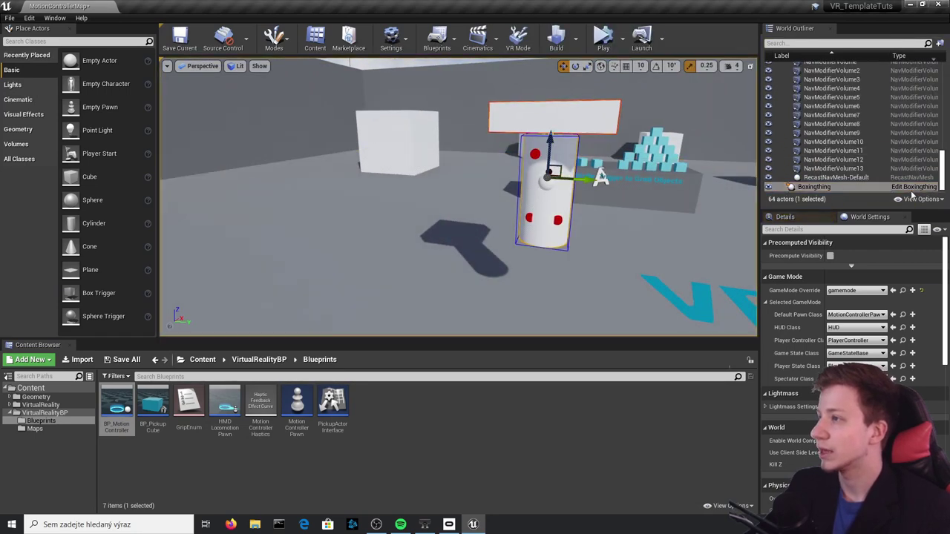
{"action": "left_click", "coordinate": [912, 187]}
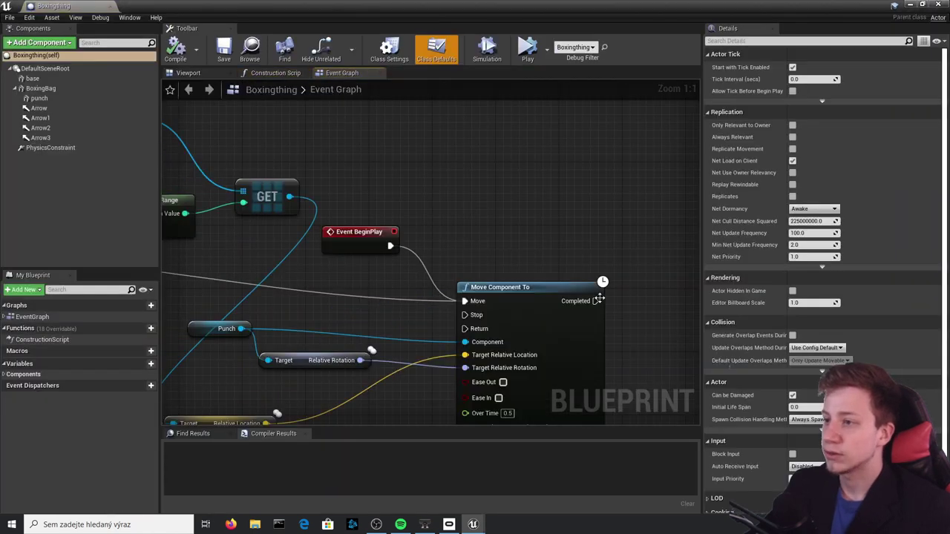
{"action": "left_click_drag", "start_coordinate": [595, 300], "coordinate": [468, 280]}
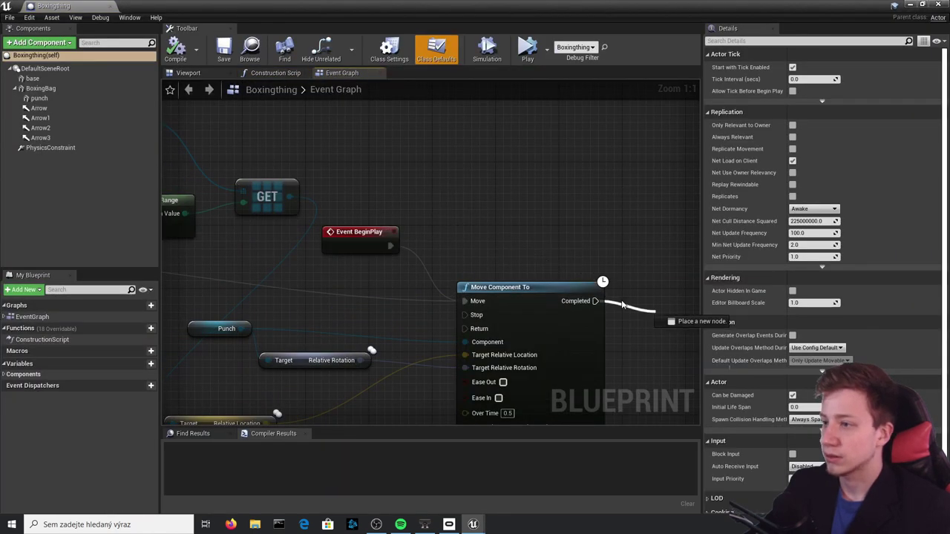
{"action": "left_click_drag", "start_coordinate": [611, 304], "coordinate": [615, 300]}
{"action": "type", "text": "del"}
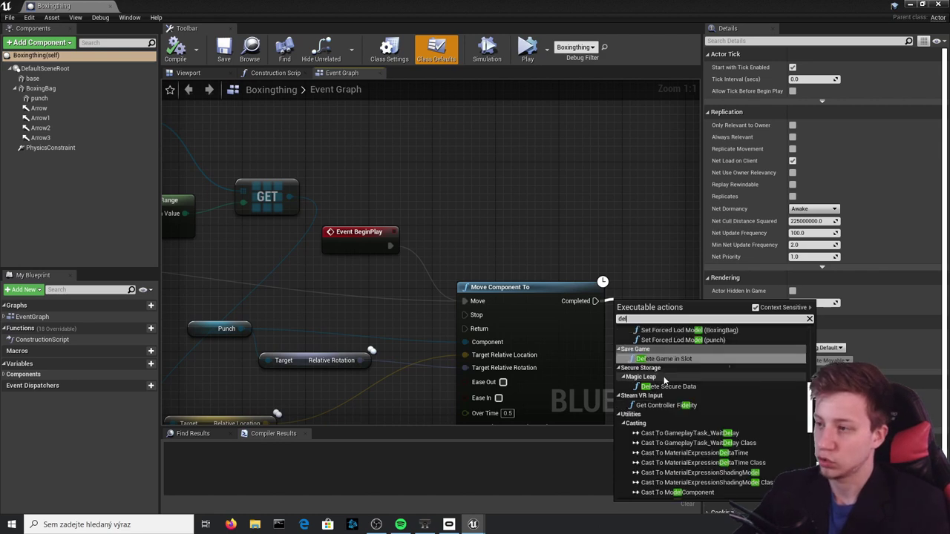
{"action": "type", "text": "ay"}
{"action": "key", "text": "Return"}
{"action": "right_click_drag", "start_coordinate": [635, 369], "coordinate": [572, 362]}
{"action": "left_click_drag", "start_coordinate": [655, 309], "coordinate": [411, 296]}
{"action": "left_click", "coordinate": [180, 49]}
Simulate the level again to watch the target sphere's looping movement, and stop the simulation
{"action": "left_click", "coordinate": [910, 5]}
{"action": "left_click", "coordinate": [604, 40]}
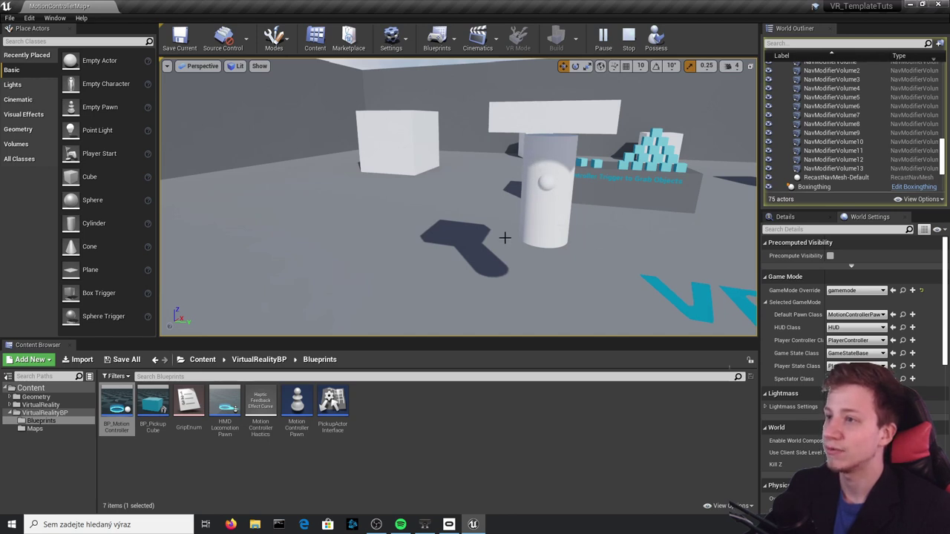
{"action": "key", "text": "Escape"}
Reopen the Boxingthing Blueprint, delete the Delay node, disconnect Event BeginPlay from Move Component To, and compile
{"action": "left_click", "coordinate": [909, 187]}
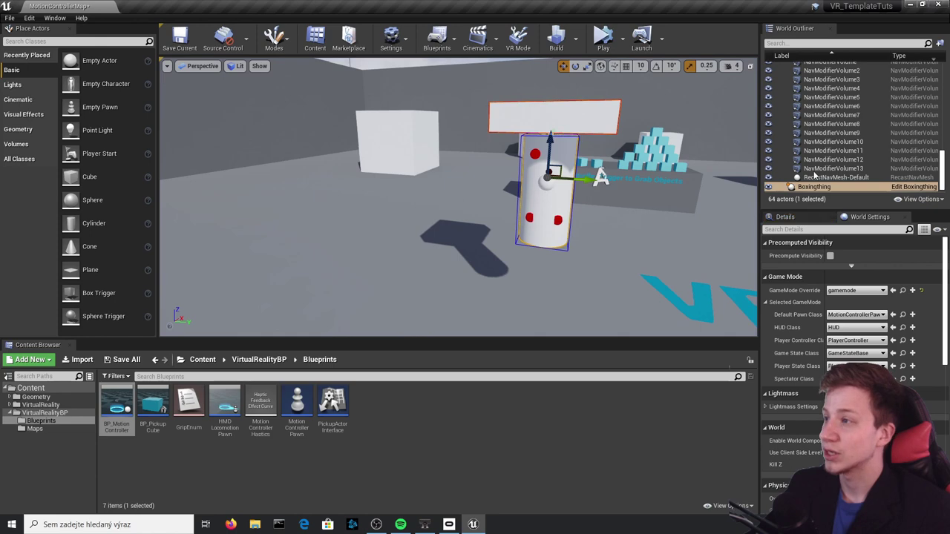
{"action": "left_click", "coordinate": [913, 187]}
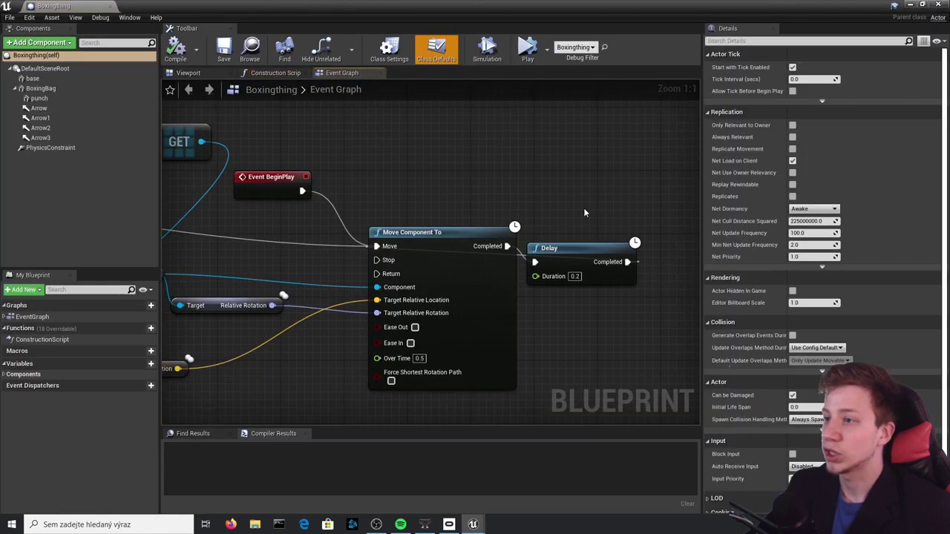
{"action": "left_click", "coordinate": [573, 265]}
{"action": "key", "text": "Delete"}
{"action": "right_click_drag", "start_coordinate": [365, 191], "coordinate": [583, 212]}
{"action": "left_click_drag", "start_coordinate": [562, 161], "coordinate": [544, 233]}
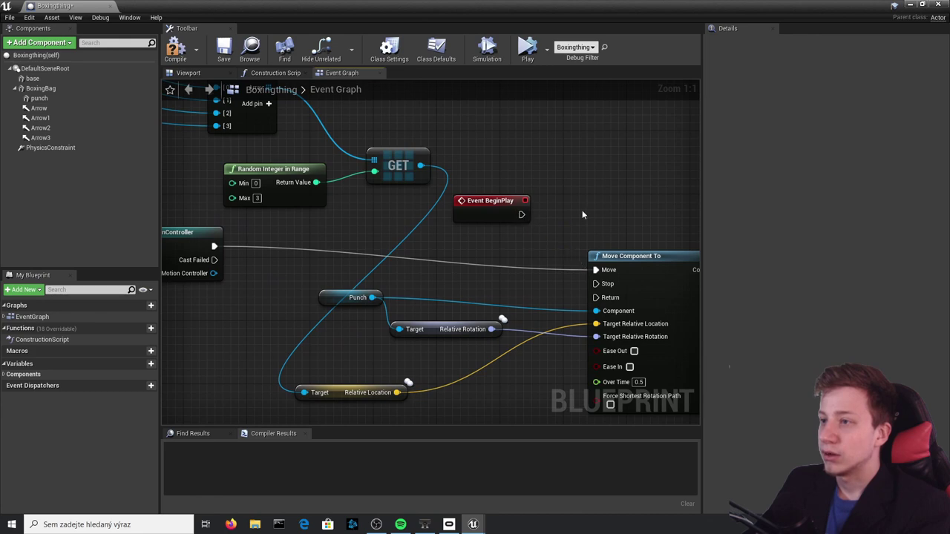
{"action": "left_click", "coordinate": [469, 204]}
{"action": "key", "text": "Delete"}
{"action": "right_click_drag", "start_coordinate": [482, 175], "coordinate": [457, 168]}
{"action": "left_click", "coordinate": [175, 50]}
Shift Move Component To with its Punch, Relative Rotation and Relative Location nodes farther from the cast node
{"action": "right_click_drag", "start_coordinate": [363, 243], "coordinate": [543, 240]}
{"action": "scroll", "coordinate": [333, 230], "scroll_direction": "down", "scroll_amount": 3}
{"action": "right_click_drag", "start_coordinate": [441, 272], "coordinate": [368, 260]}
{"action": "left_click_drag", "start_coordinate": [484, 245], "coordinate": [314, 79]}
{"action": "left_click_drag", "start_coordinate": [608, 297], "coordinate": [679, 252]}
{"action": "right_click_drag", "start_coordinate": [482, 257], "coordinate": [436, 250]}
{"action": "scroll", "coordinate": [436, 250], "scroll_direction": "up", "scroll_amount": 3}
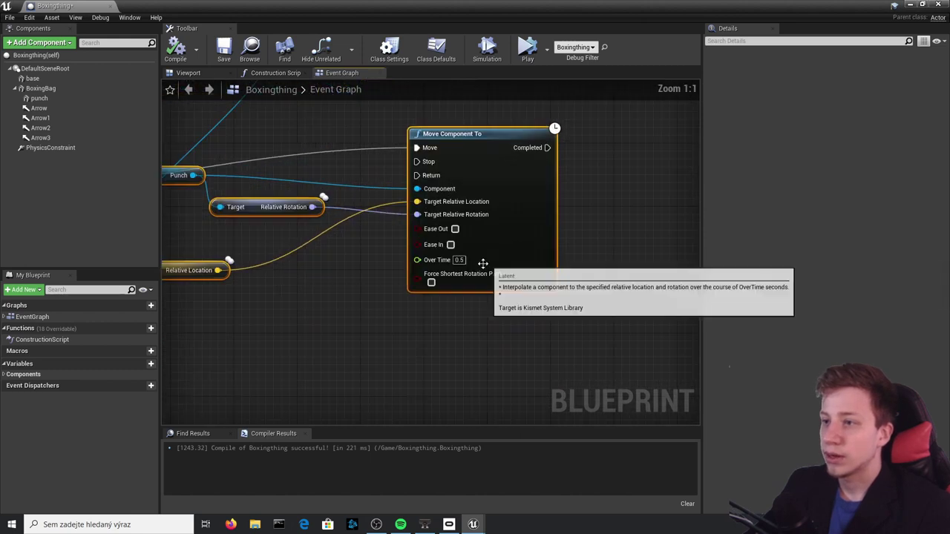
Set Over Time on Move Component To to 0.8 and compile the Blueprint
{"action": "left_click", "coordinate": [460, 260]}
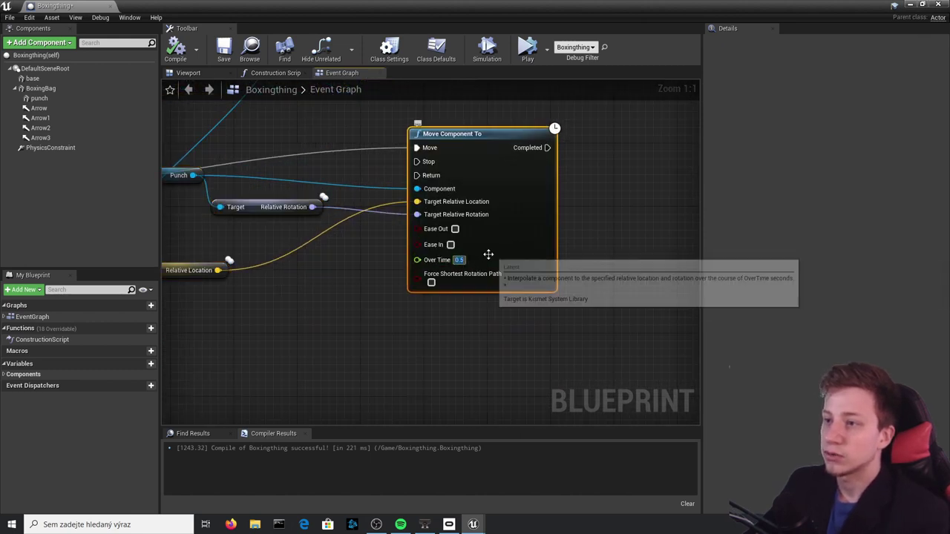
{"action": "type", "text": "0.5"}
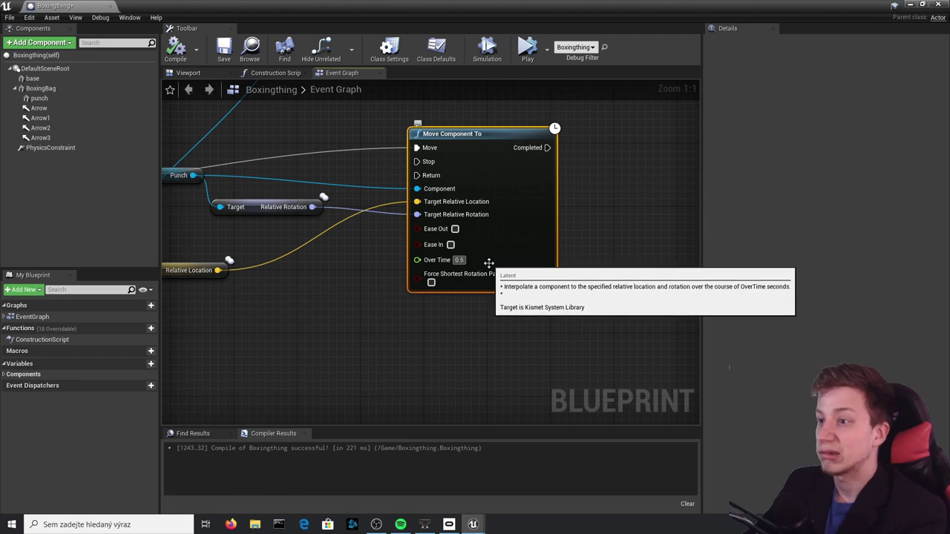
{"action": "type", "text": "8"}
{"action": "key", "text": "Return"}
{"action": "right_click_drag", "start_coordinate": [296, 191], "coordinate": [442, 263]}
{"action": "left_click", "coordinate": [176, 50]}
Move the arrow array, random integer and Get nodes below the overlap events, reposition Relative Location beside them, and compile
{"action": "right_click_drag", "start_coordinate": [398, 170], "coordinate": [426, 200]}
{"action": "scroll", "coordinate": [427, 200], "scroll_direction": "down", "scroll_amount": 4}
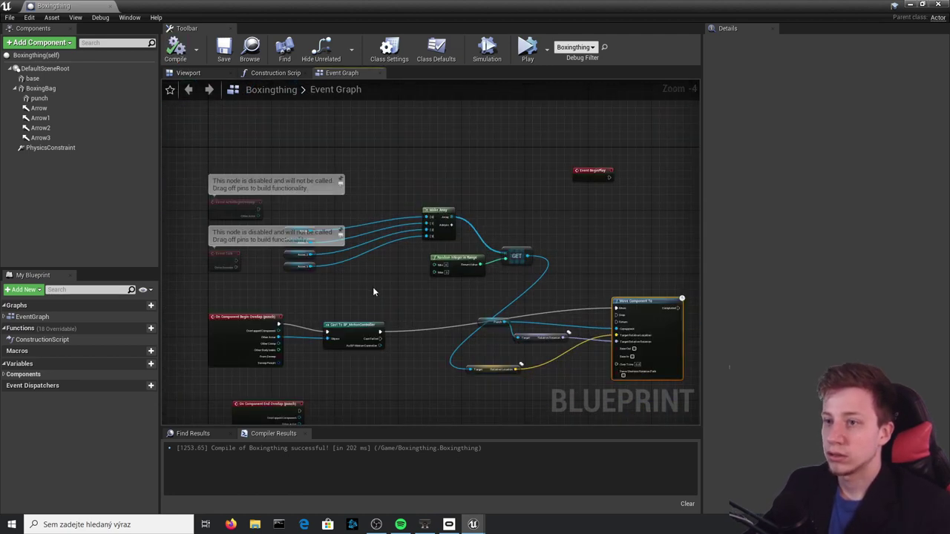
{"action": "left_click_drag", "start_coordinate": [362, 284], "coordinate": [292, 229]}
{"action": "left_click_drag", "start_coordinate": [287, 268], "coordinate": [370, 252]}
{"action": "left_click_drag", "start_coordinate": [531, 248], "coordinate": [523, 326]}
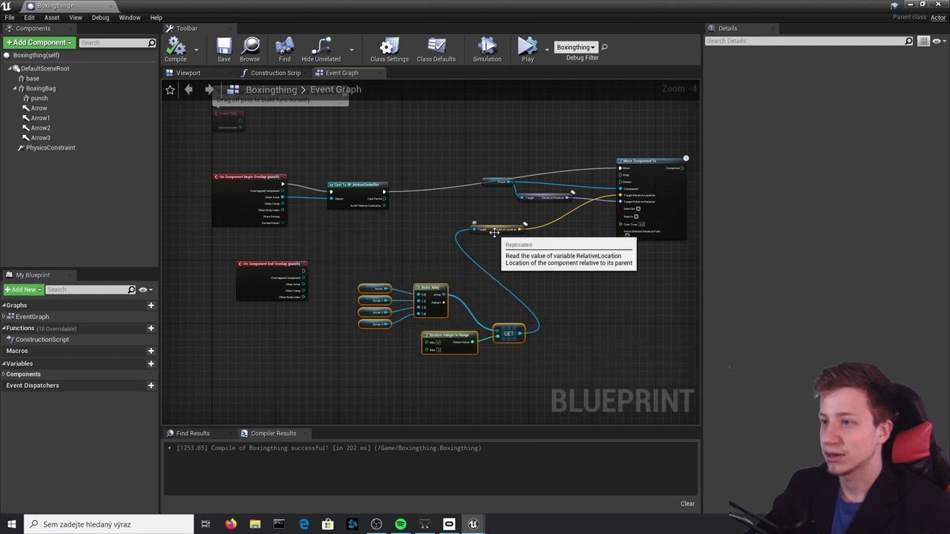
{"action": "left_click_drag", "start_coordinate": [508, 235], "coordinate": [580, 270]}
{"action": "left_click", "coordinate": [179, 54]}
Nudge the On Component End Overlap event and the Cast To BP_MotionController node slightly upward in the graph
{"action": "scroll", "coordinate": [227, 225], "scroll_direction": "up", "scroll_amount": 4}
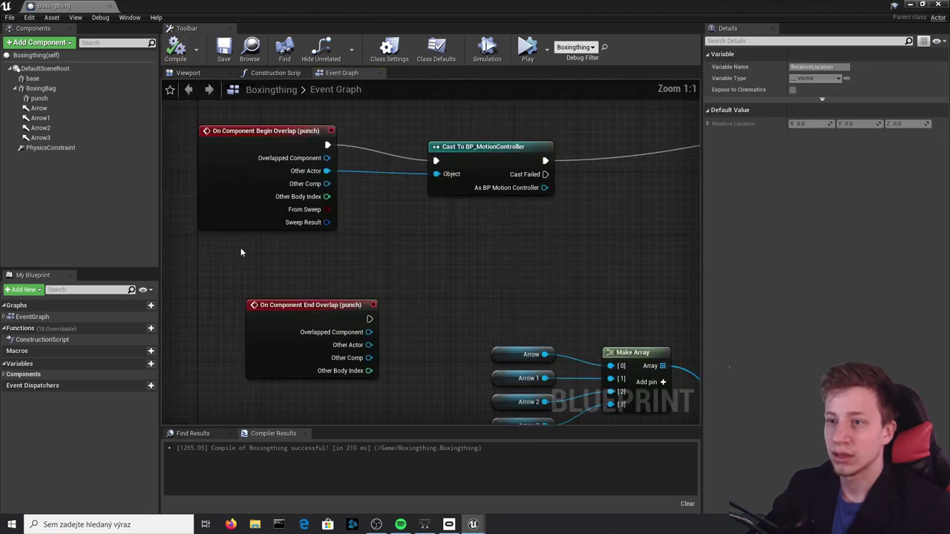
{"action": "mouse_move", "coordinate": [302, 302]}
{"action": "left_mouse_down"}
{"action": "mouse_move", "coordinate": [331, 272]}
{"action": "mouse_move", "coordinate": [299, 294]}
{"action": "left_mouse_up"}
{"action": "right_click_drag", "start_coordinate": [527, 259], "coordinate": [490, 280]}
{"action": "left_click_drag", "start_coordinate": [453, 206], "coordinate": [454, 183]}
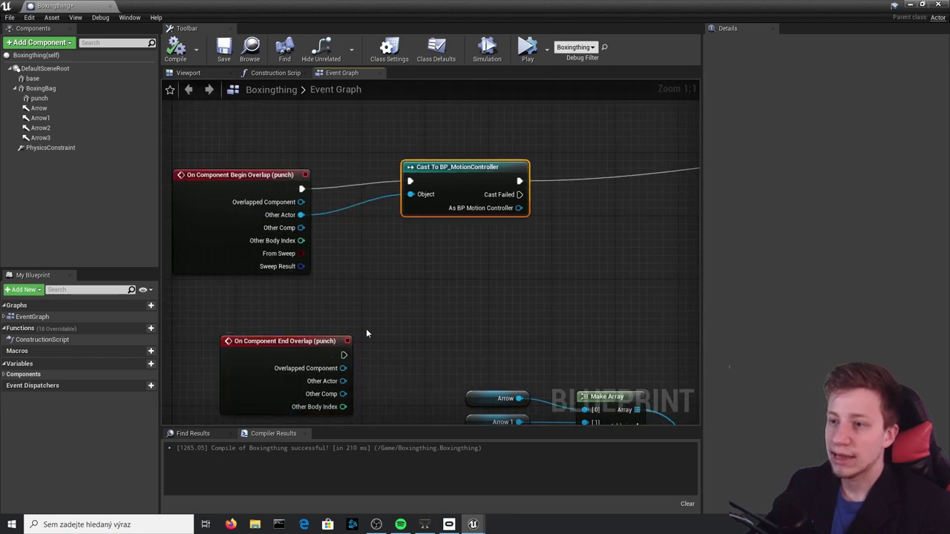
Insert a Do Once node between Cast To BP_MotionController and Move Component To, and line it up after the cast
{"action": "right_click_drag", "start_coordinate": [689, 230], "coordinate": [573, 237]}
{"action": "right_click_drag", "start_coordinate": [457, 216], "coordinate": [504, 227]}
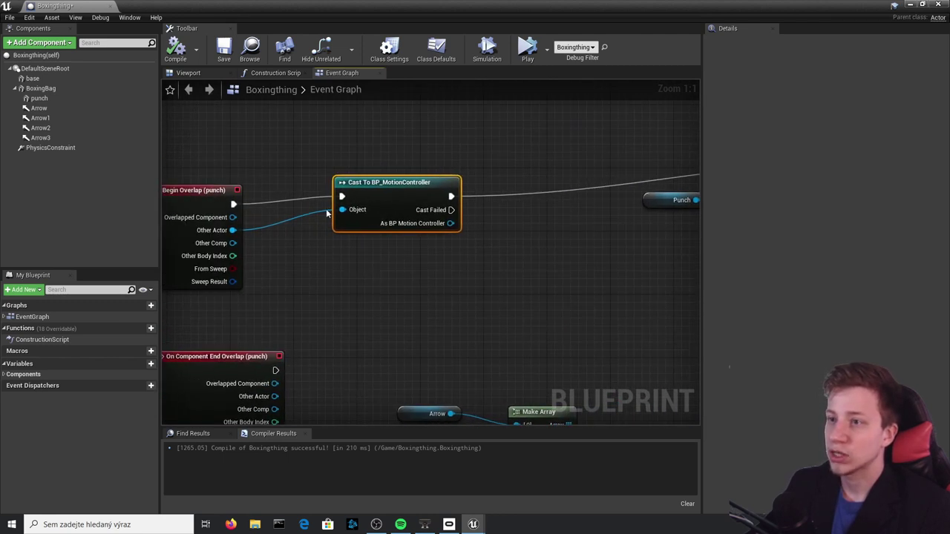
{"action": "right_click_drag", "start_coordinate": [510, 183], "coordinate": [583, 189]}
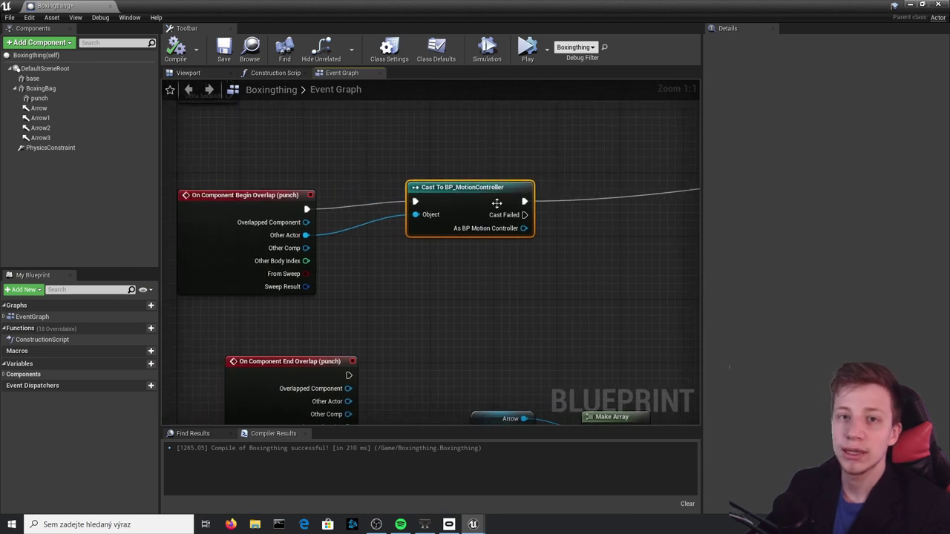
{"action": "right_click_drag", "start_coordinate": [535, 251], "coordinate": [392, 221]}
{"action": "left_click_drag", "start_coordinate": [381, 170], "coordinate": [391, 175]}
{"action": "left_click_drag", "start_coordinate": [501, 193], "coordinate": [501, 193]}
{"action": "type", "text": "do once"}
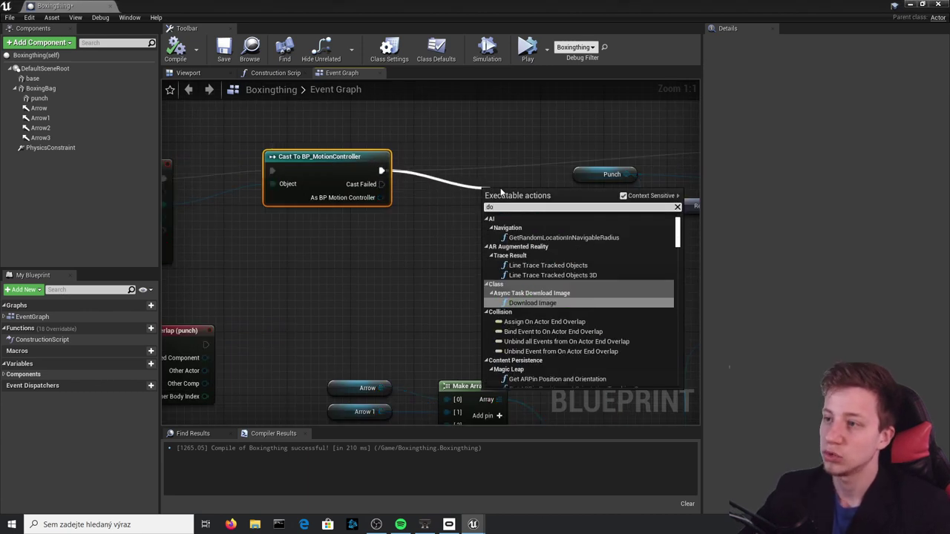
{"action": "key", "text": "Return"}
{"action": "right_click_drag", "start_coordinate": [501, 193], "coordinate": [596, 169]}
{"action": "left_click_drag", "start_coordinate": [619, 186], "coordinate": [580, 158]}
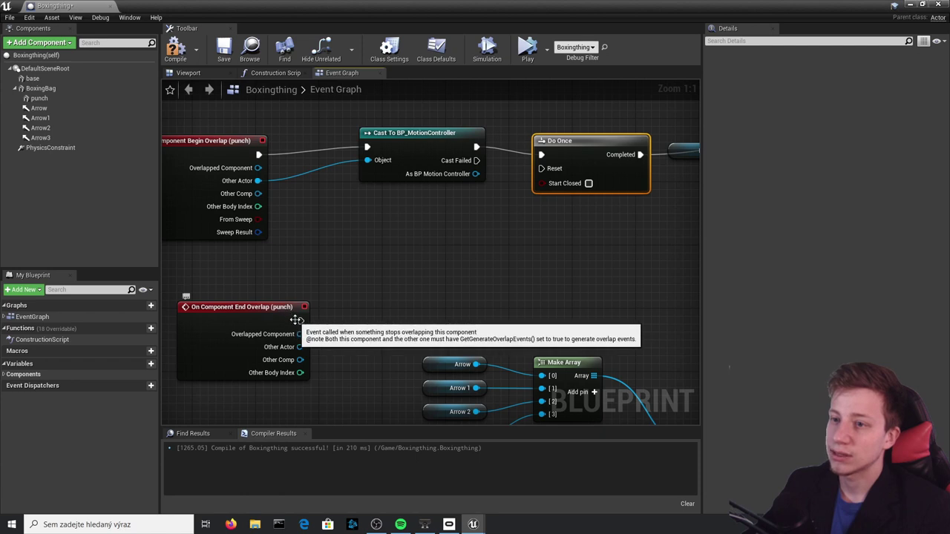
Connect On Component End Overlap (punch) to the Reset input of Do Once, compile, and place the event below Begin Overlap
{"action": "left_click_drag", "start_coordinate": [290, 317], "coordinate": [541, 169]}
{"action": "key", "text": "F7"}
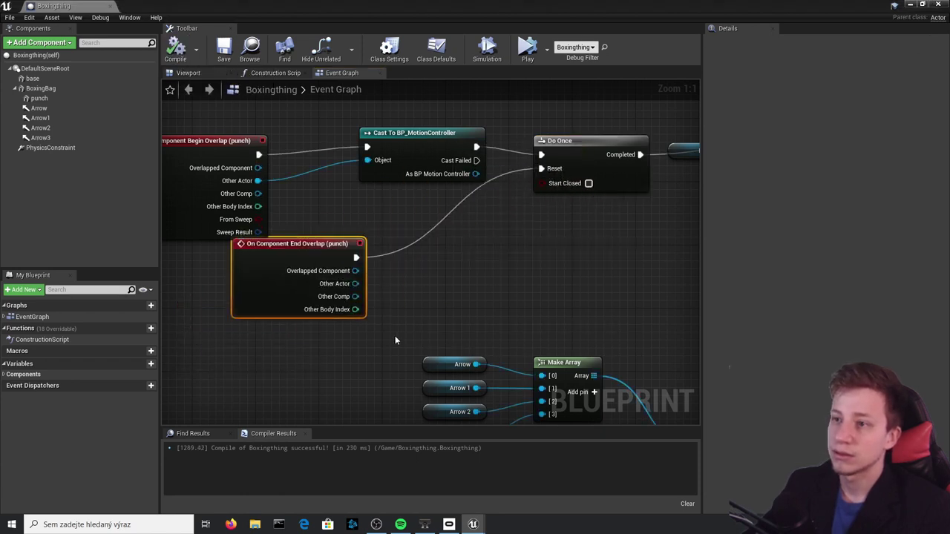
{"action": "left_click_drag", "start_coordinate": [331, 257], "coordinate": [291, 305]}
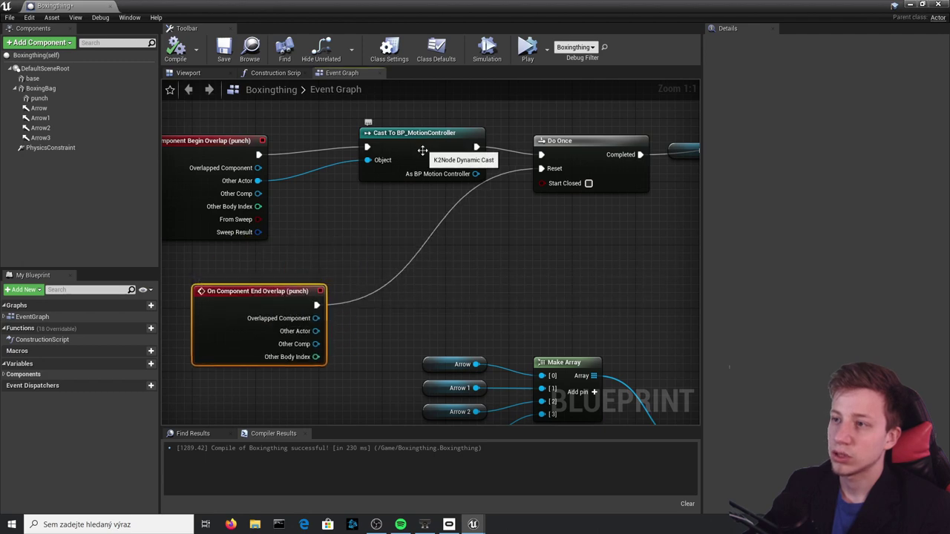
Move the Cast To BP_MotionController node slightly higher in the execution line and compile the Blueprint
{"action": "left_click", "coordinate": [477, 273]}
{"action": "scroll", "coordinate": [477, 273], "scroll_direction": "down", "scroll_amount": 2}
{"action": "scroll", "coordinate": [540, 314], "scroll_direction": "up", "scroll_amount": 1}
{"action": "right_click_drag", "start_coordinate": [655, 317], "coordinate": [697, 374]}
{"action": "left_click_drag", "start_coordinate": [385, 179], "coordinate": [383, 169]}
{"action": "right_click_drag", "start_coordinate": [646, 234], "coordinate": [374, 222]}
{"action": "scroll", "coordinate": [394, 222], "scroll_direction": "down", "scroll_amount": 3}
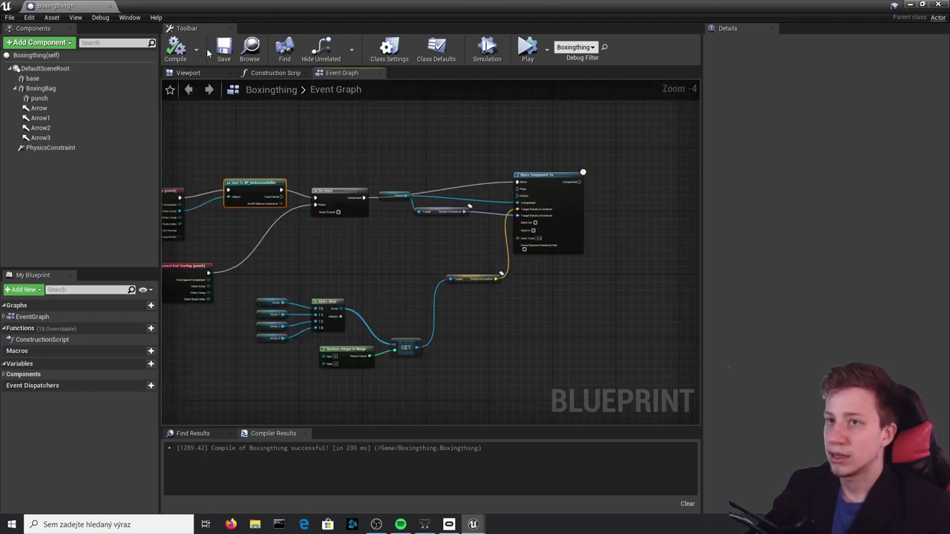
{"action": "left_click", "coordinate": [171, 49]}
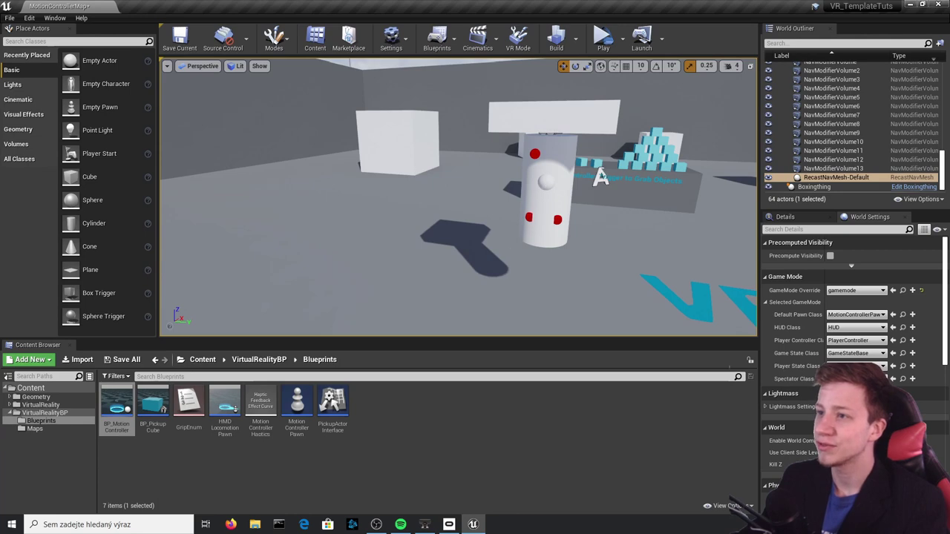
Open the boxing bag's Blueprint from the level to review its event graph
{"action": "left_click", "coordinate": [544, 185]}
{"action": "left_click", "coordinate": [941, 186]}
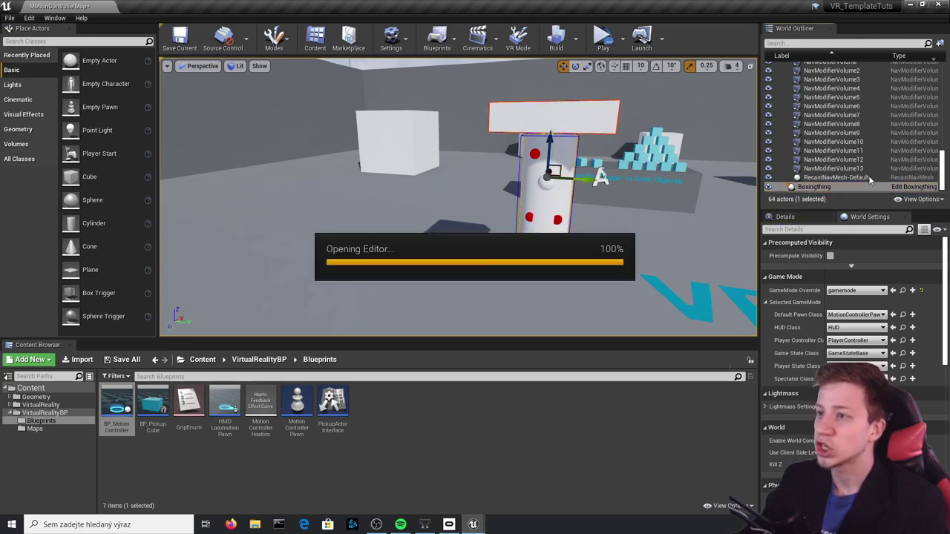
{"action": "scroll", "coordinate": [534, 227], "scroll_direction": "up", "scroll_amount": 4}
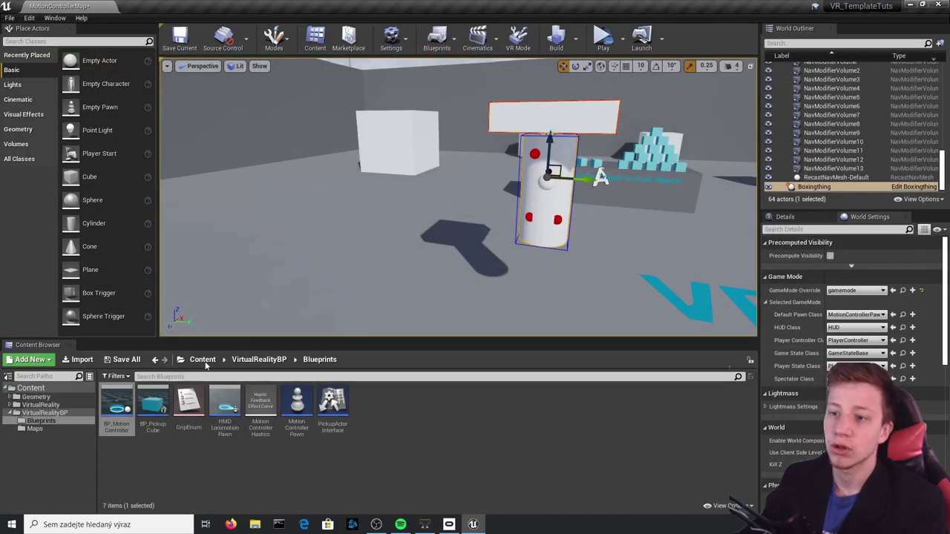
Create a new material named emm in the main Content folder
{"action": "left_click", "coordinate": [202, 360]}
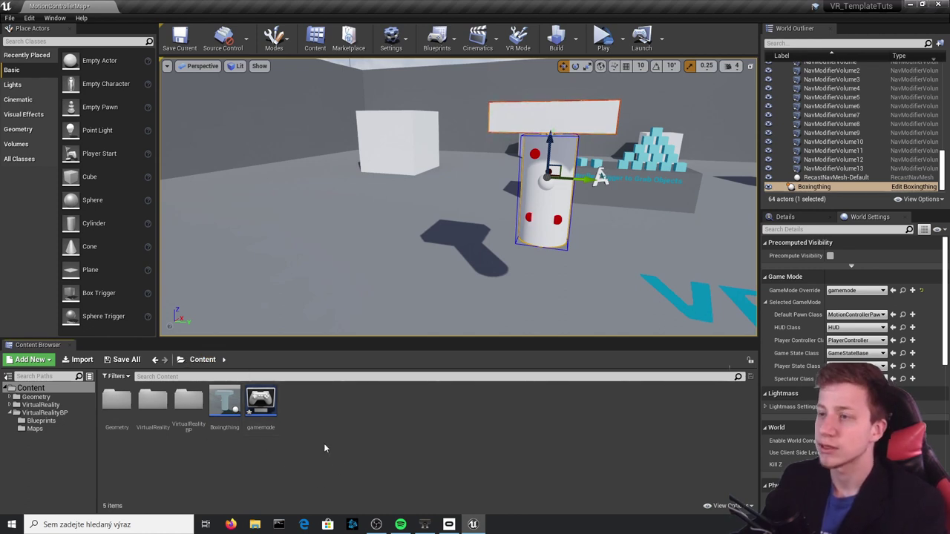
{"action": "right_click", "coordinate": [319, 413]}
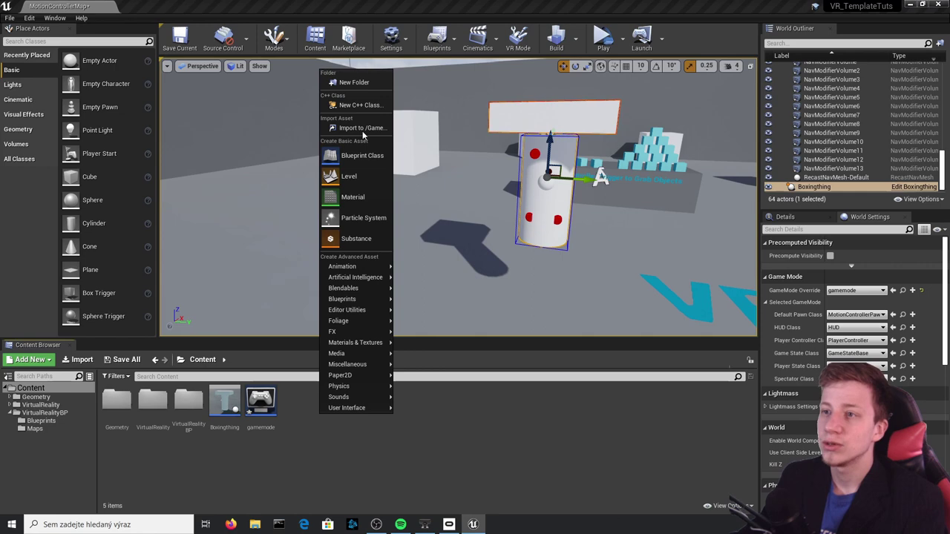
{"action": "left_click", "coordinate": [350, 197]}
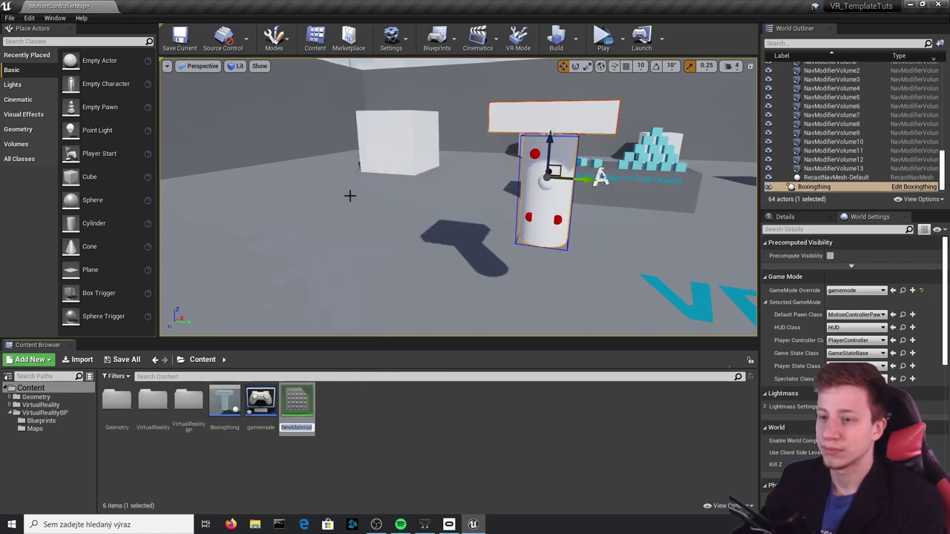
{"action": "type", "text": "emm"}
{"action": "key", "text": "Return"}
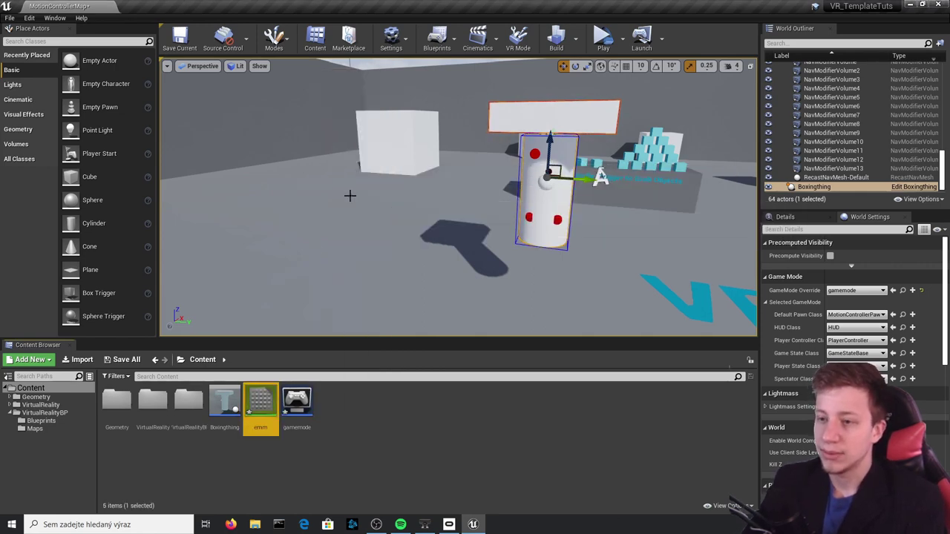
Open the emm material and add a Constant3Vector node beside its material inputs
{"action": "key", "text": "Return"}
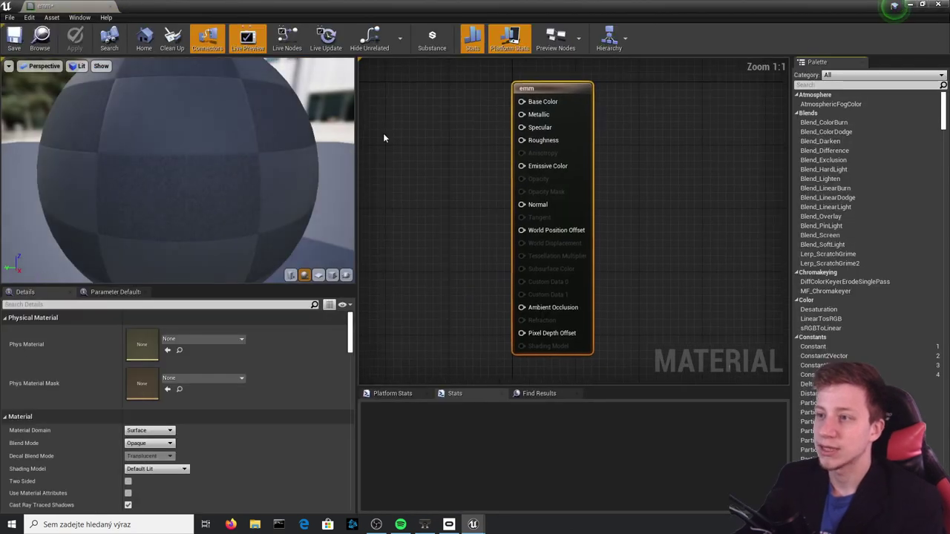
{"action": "right_click_drag", "start_coordinate": [383, 137], "coordinate": [466, 197]}
{"action": "right_click", "coordinate": [469, 199]}
{"action": "type", "text": "Consta"}
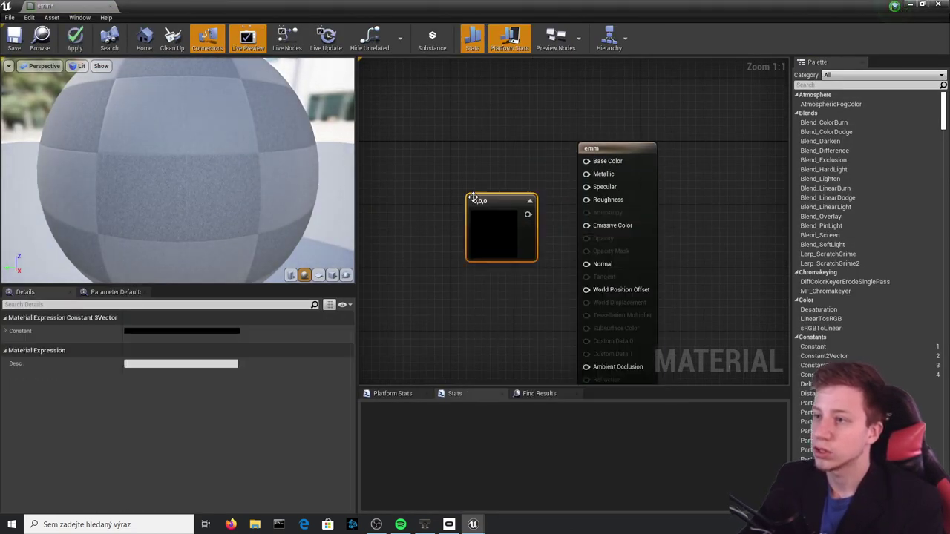
Set the Constant3Vector's color to light green (about 0.444, 0.922, 0.424) and move the node farther from the material inputs
{"action": "left_click", "coordinate": [239, 330]}
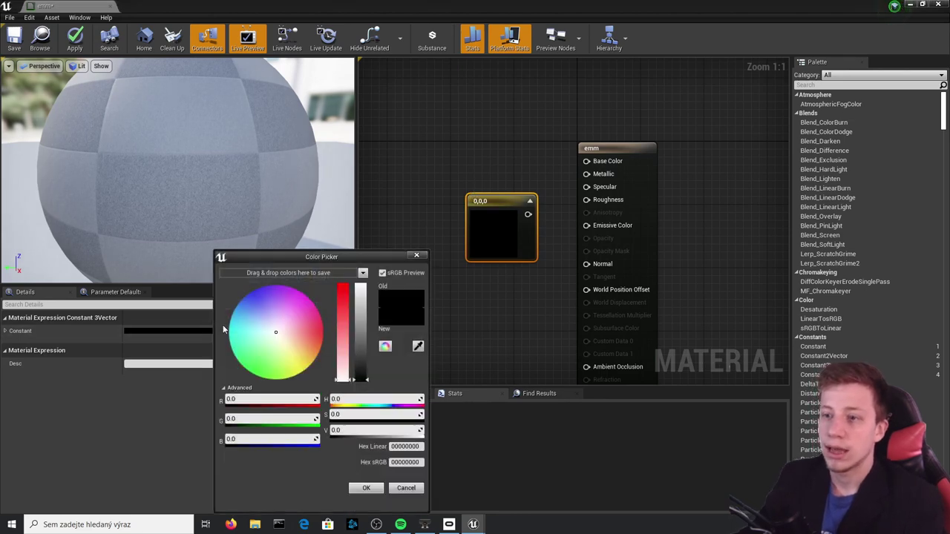
{"action": "left_click_drag", "start_coordinate": [280, 343], "coordinate": [264, 358]}
{"action": "left_click_drag", "start_coordinate": [364, 329], "coordinate": [365, 292]}
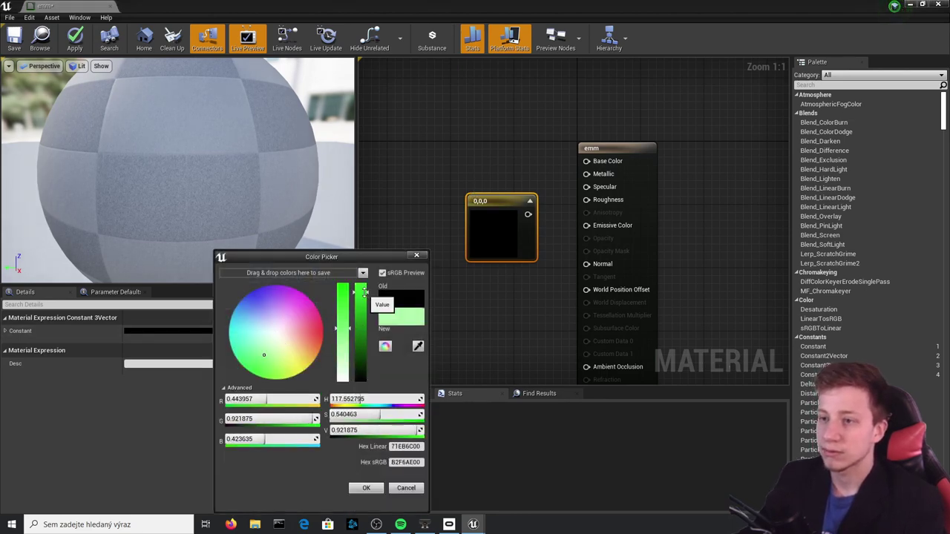
{"action": "left_click", "coordinate": [366, 489]}
{"action": "left_click_drag", "start_coordinate": [519, 227], "coordinate": [447, 241]}
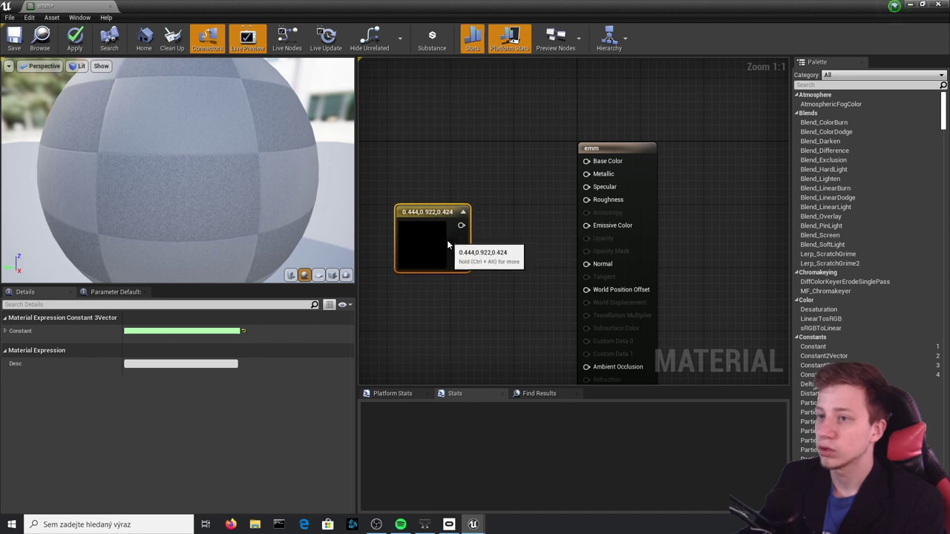
{"action": "left_click", "coordinate": [520, 236]}
{"action": "left_click", "coordinate": [87, 39]}
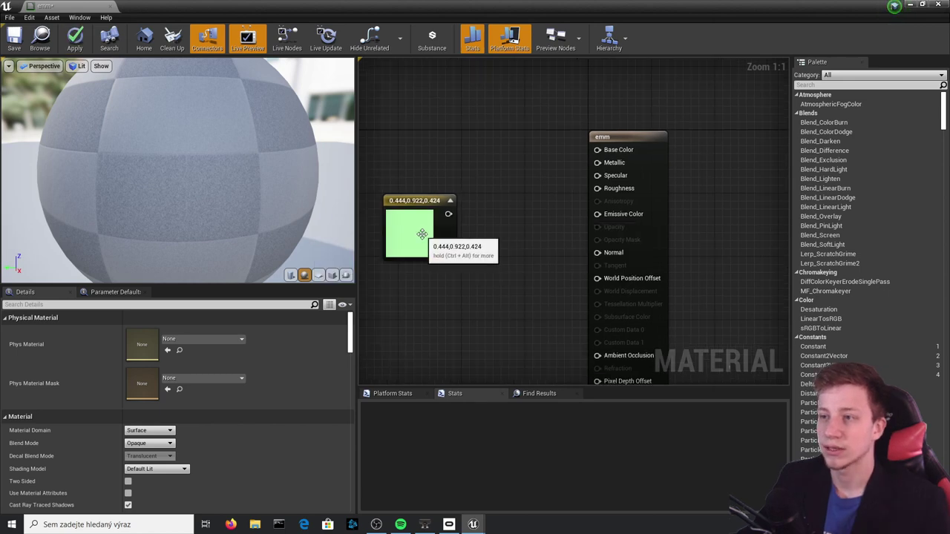
Convert the green constant into a parameter named color and move it farther from the emm material node
{"action": "right_click", "coordinate": [422, 234]}
{"action": "left_click", "coordinate": [454, 238]}
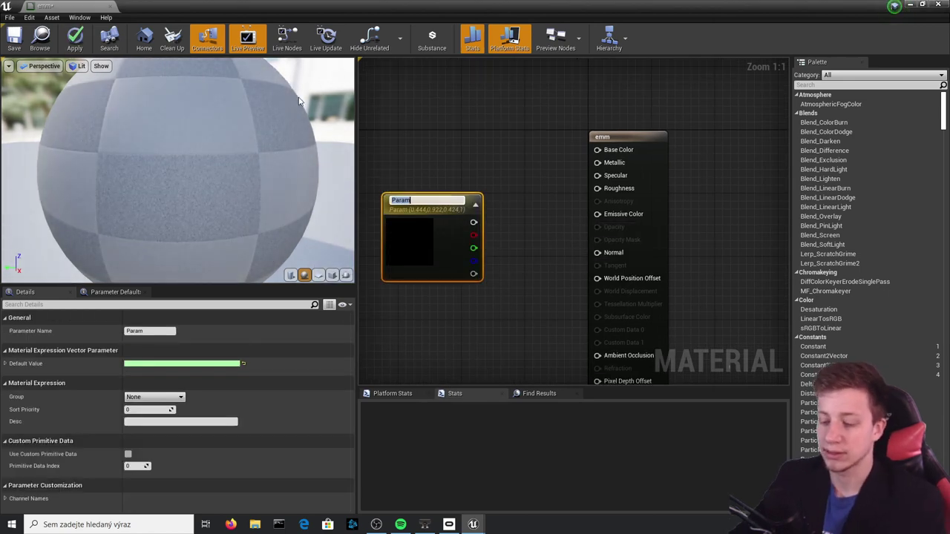
{"action": "type", "text": "color"}
{"action": "key", "text": "Return"}
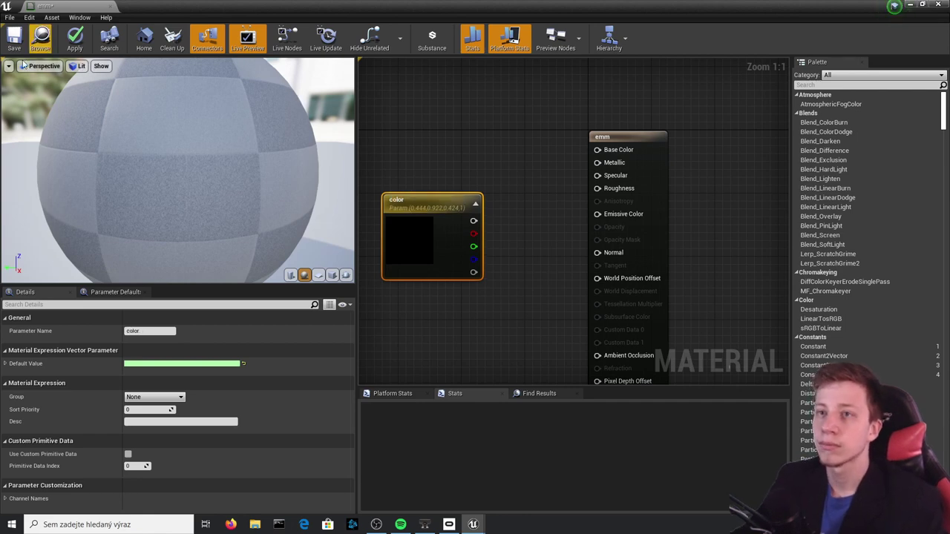
{"action": "left_click_drag", "start_coordinate": [414, 204], "coordinate": [362, 196]}
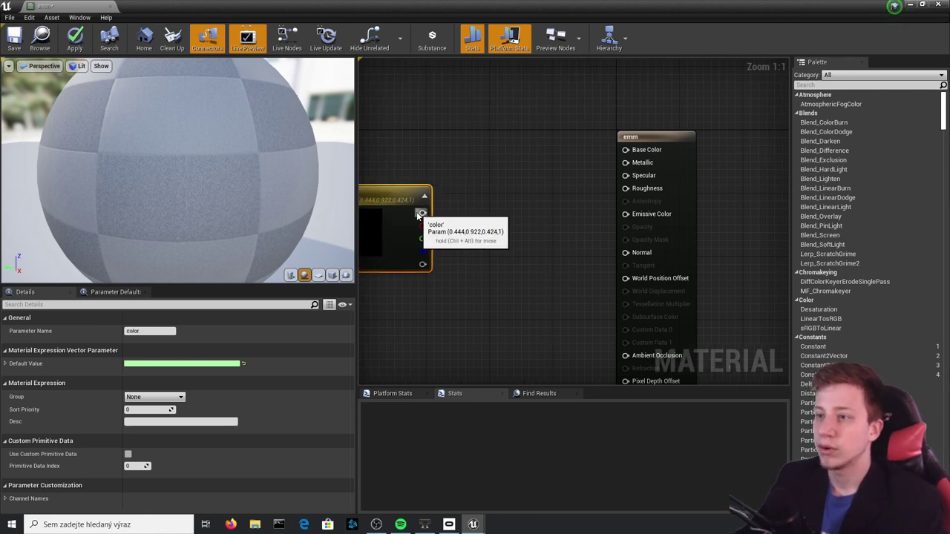
Feed the color parameter into a new Multiply node with Const B set to 30 and connect its result to Emissive Color
{"action": "left_click_drag", "start_coordinate": [422, 213], "coordinate": [536, 220]}
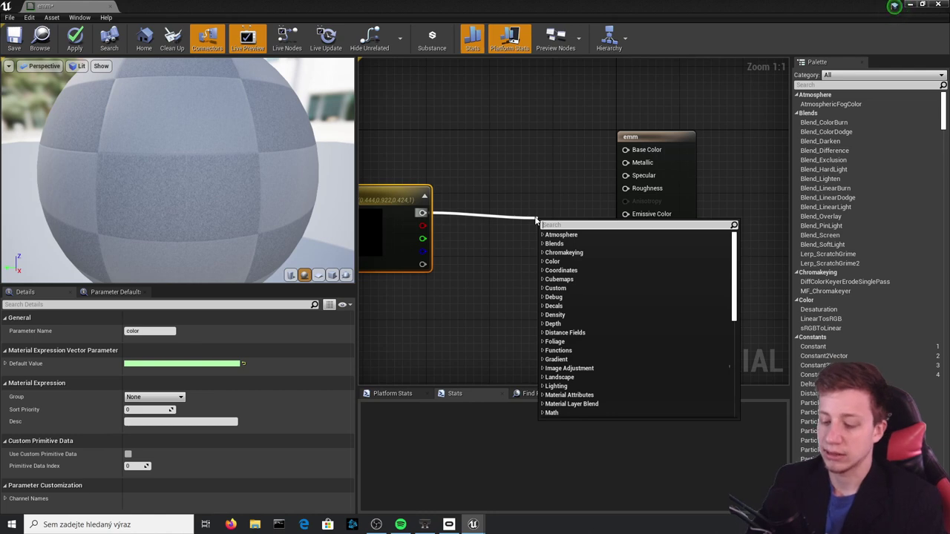
{"action": "type", "text": "multi"}
{"action": "key", "text": "Return"}
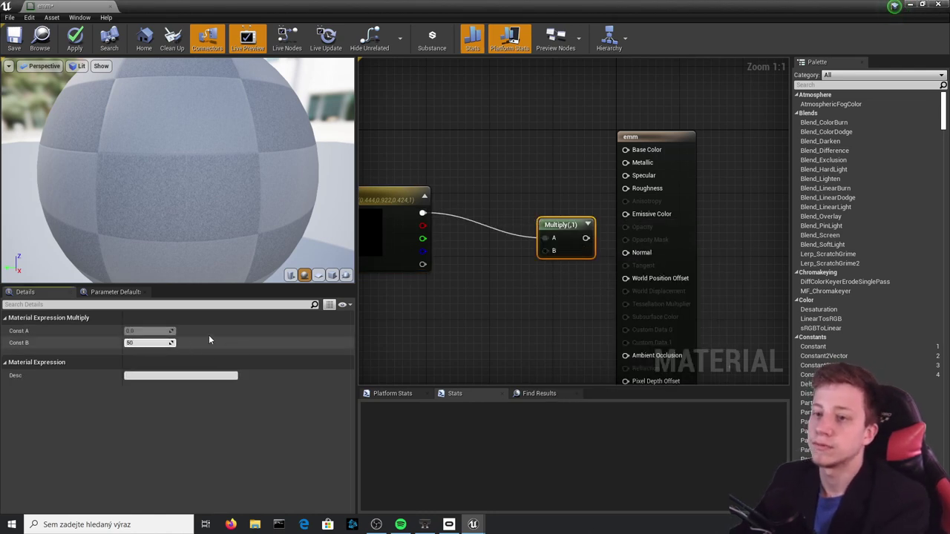
{"action": "left_click", "coordinate": [145, 345]}
{"action": "type", "text": "50"}
{"action": "key", "text": "BackSpace"}
{"action": "key", "text": "BackSpace"}
{"action": "type", "text": "30.0"}
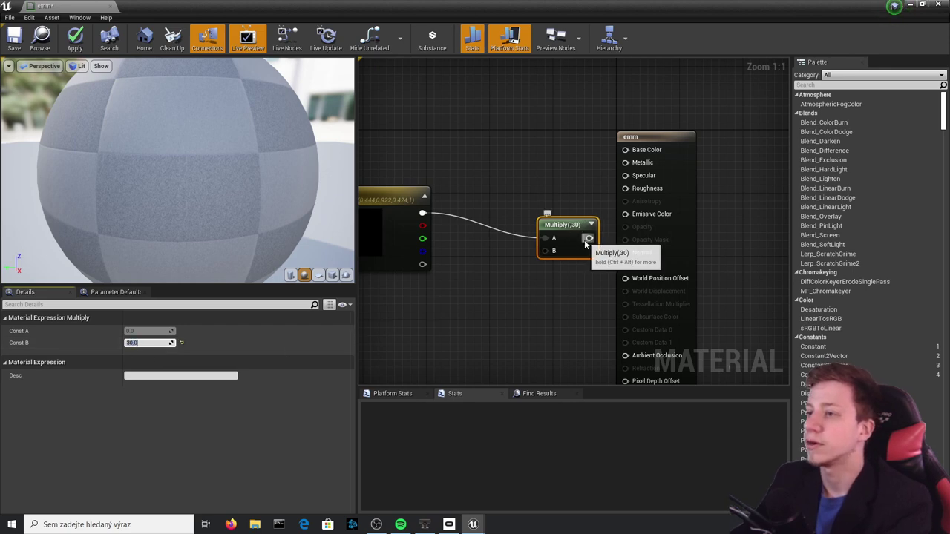
{"action": "left_click_drag", "start_coordinate": [585, 244], "coordinate": [632, 240]}
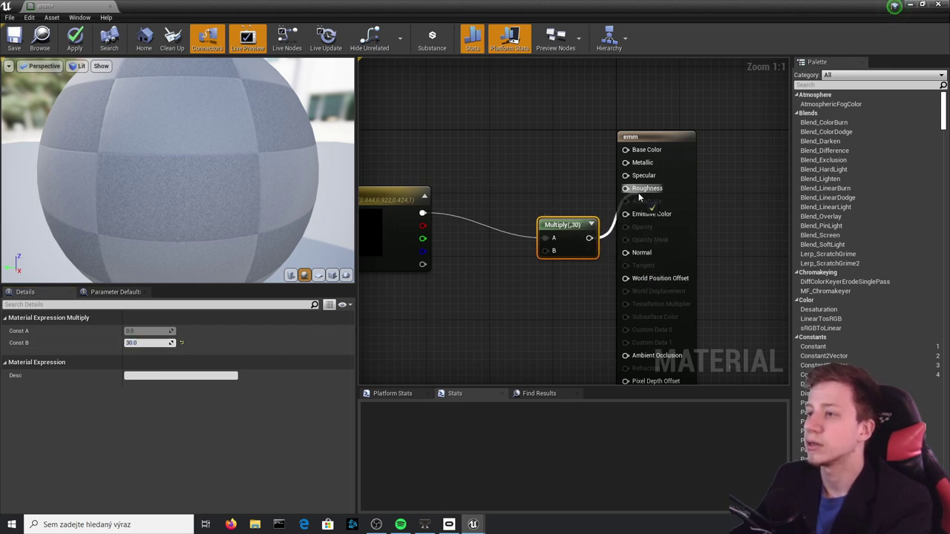
Set the color parameter's default value to a fully saturated crimson red (R 1.0, G 0.0, B 0.073311)
{"action": "right_click_drag", "start_coordinate": [524, 311], "coordinate": [683, 297]}
{"action": "left_click", "coordinate": [556, 208]}
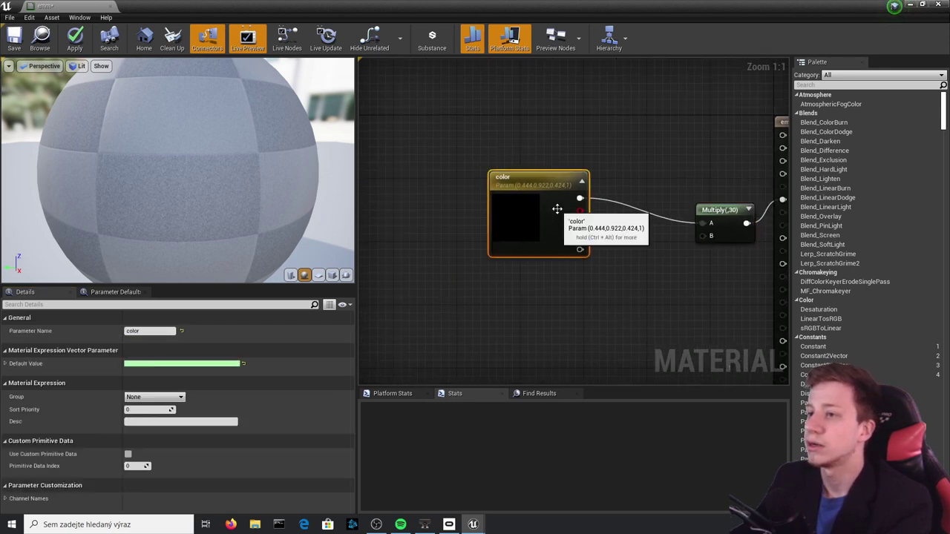
{"action": "right_click_drag", "start_coordinate": [715, 254], "coordinate": [598, 240]}
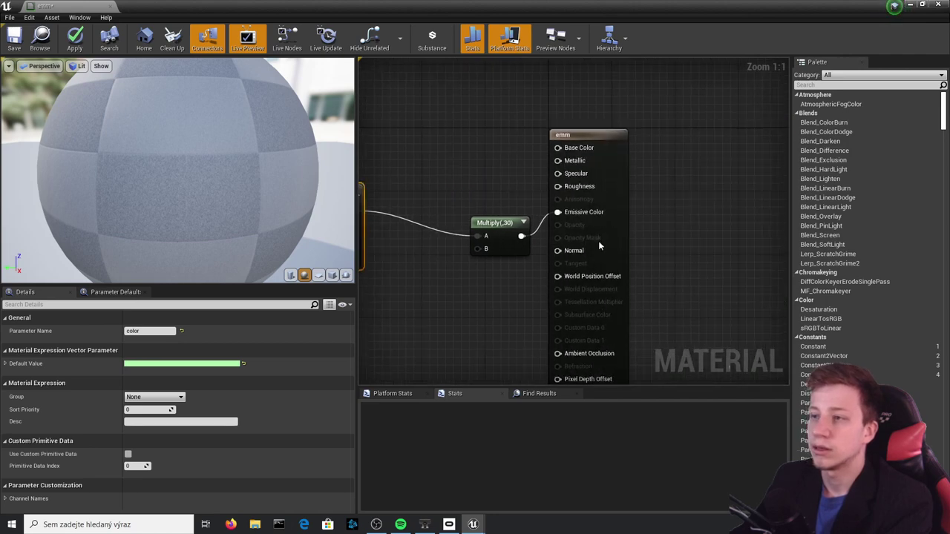
{"action": "left_click", "coordinate": [168, 365]}
{"action": "left_click", "coordinate": [276, 328]}
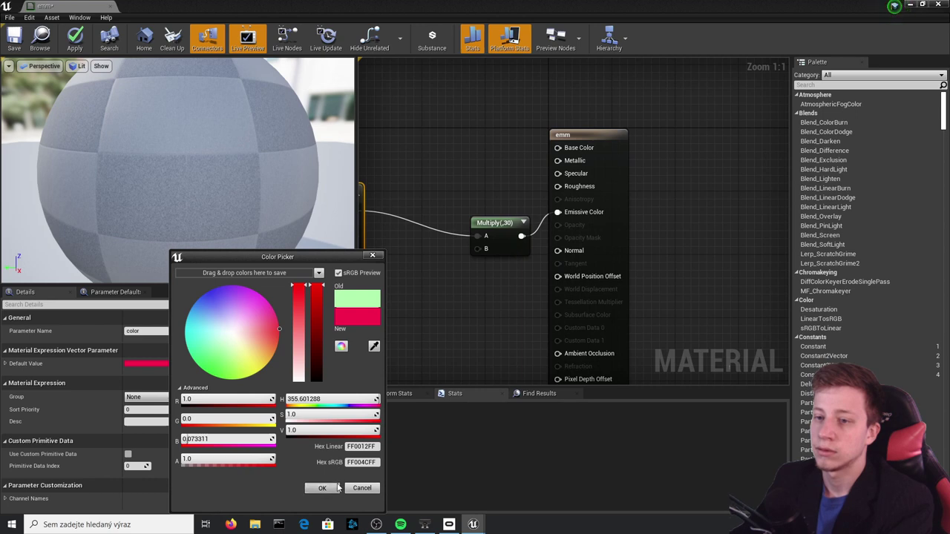
{"action": "left_click", "coordinate": [336, 487]}
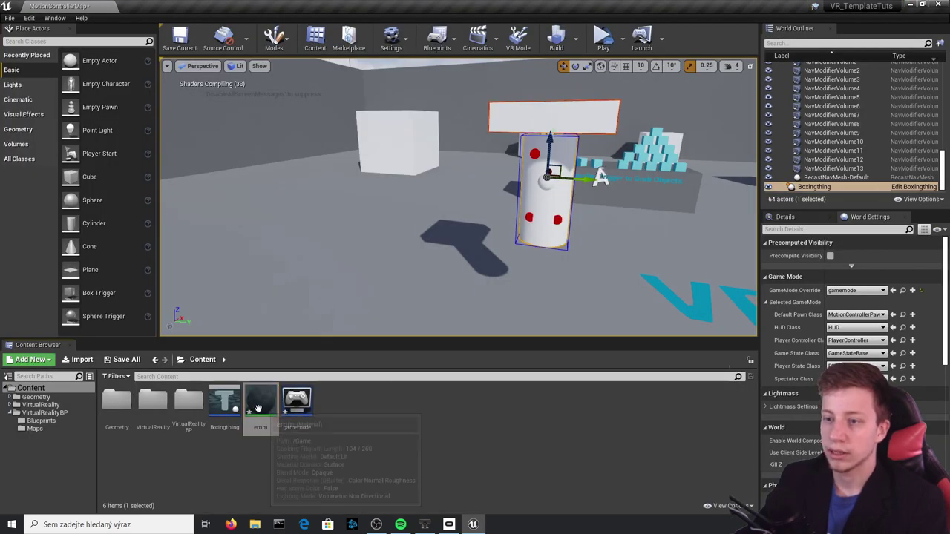
Create a material instance from emm and name it red
{"action": "right_click", "coordinate": [267, 408]}
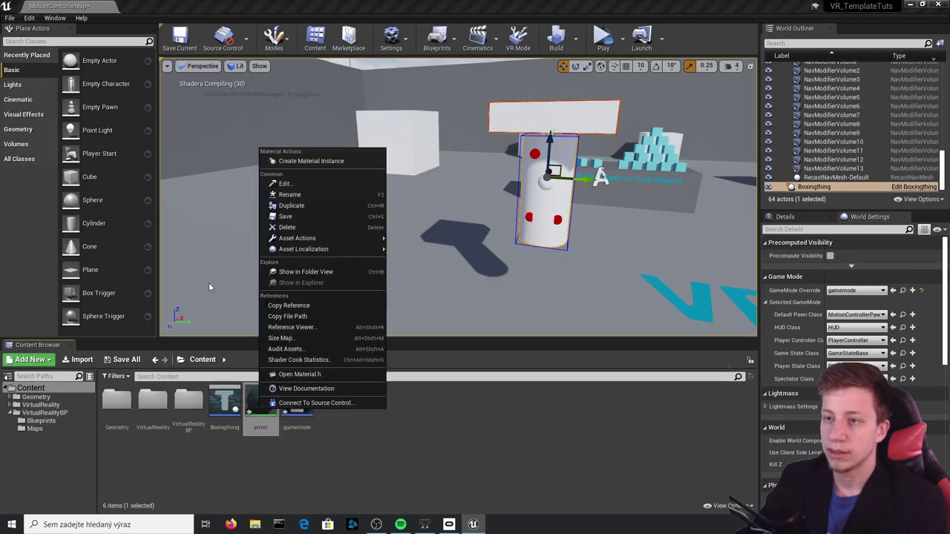
{"action": "left_click", "coordinate": [315, 162]}
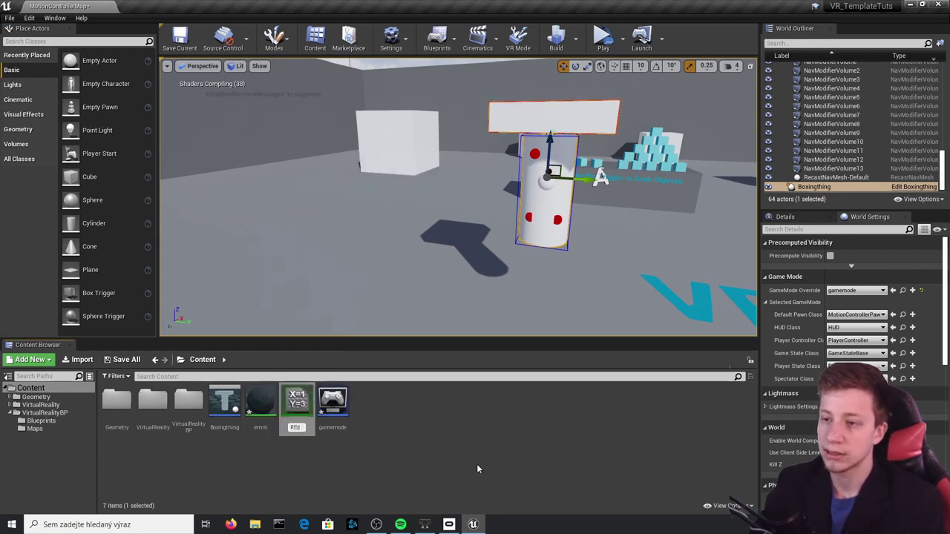
{"action": "type", "text": "RED"}
{"action": "key", "text": "Return"}
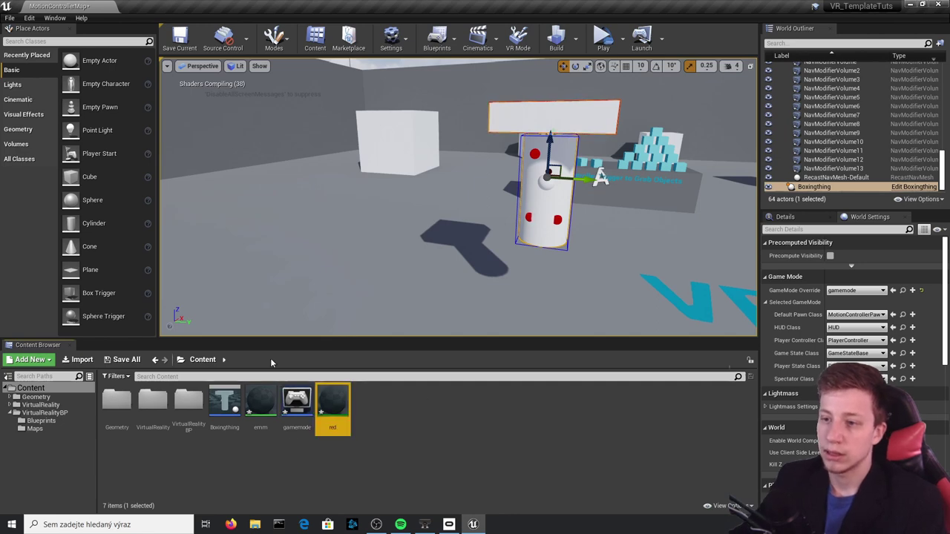
Create another material instance from emm and rename it green
{"action": "right_click", "coordinate": [273, 412]}
{"action": "left_click", "coordinate": [339, 163]}
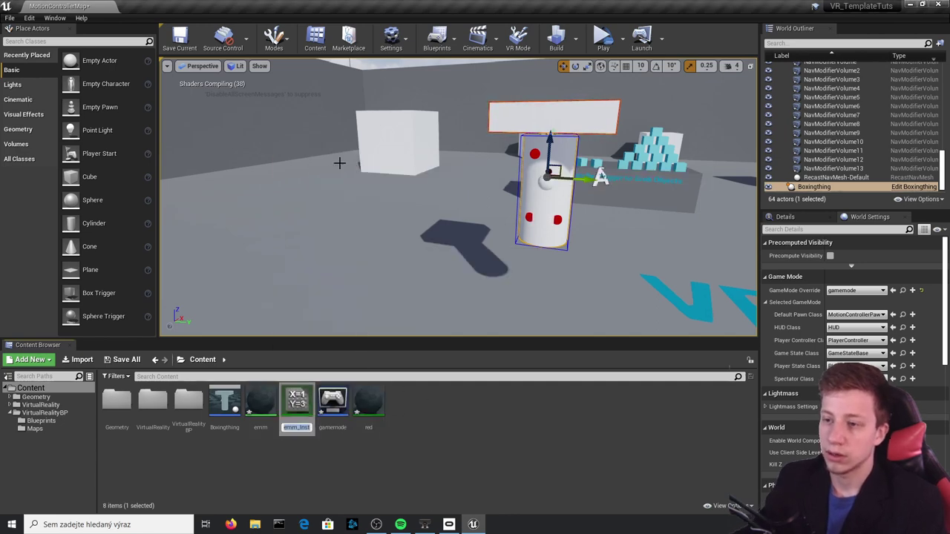
{"action": "key", "text": "super"}
{"action": "type", "text": "green"}
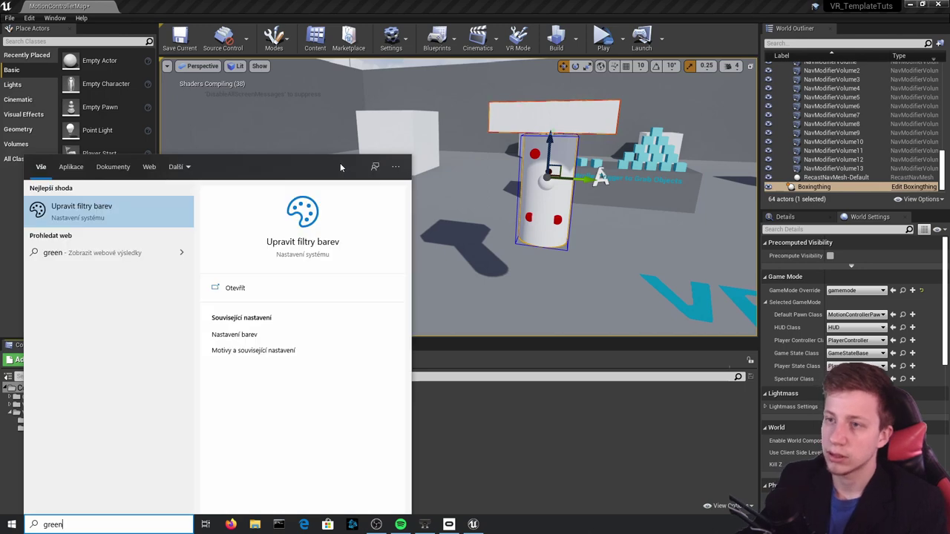
{"action": "key", "text": "Escape"}
{"action": "right_click", "coordinate": [297, 404]}
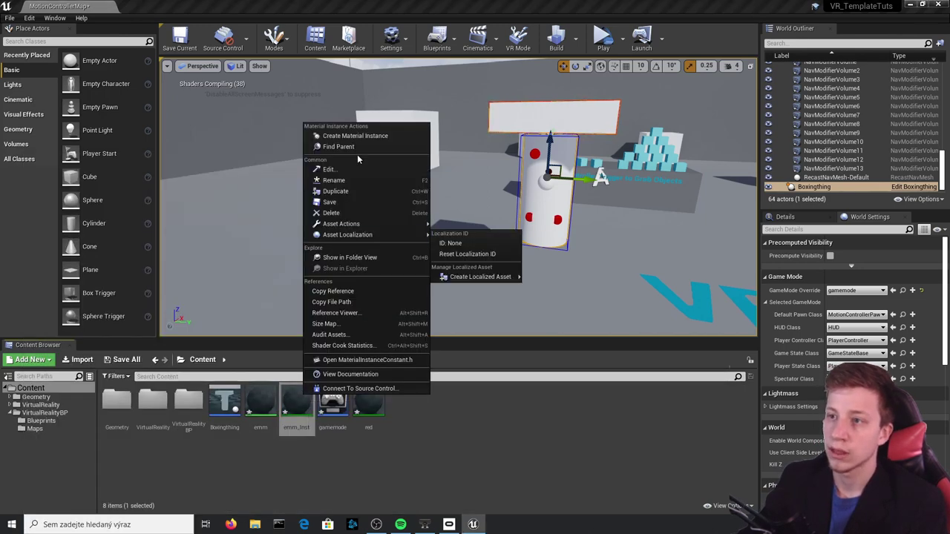
{"action": "left_click", "coordinate": [334, 181]}
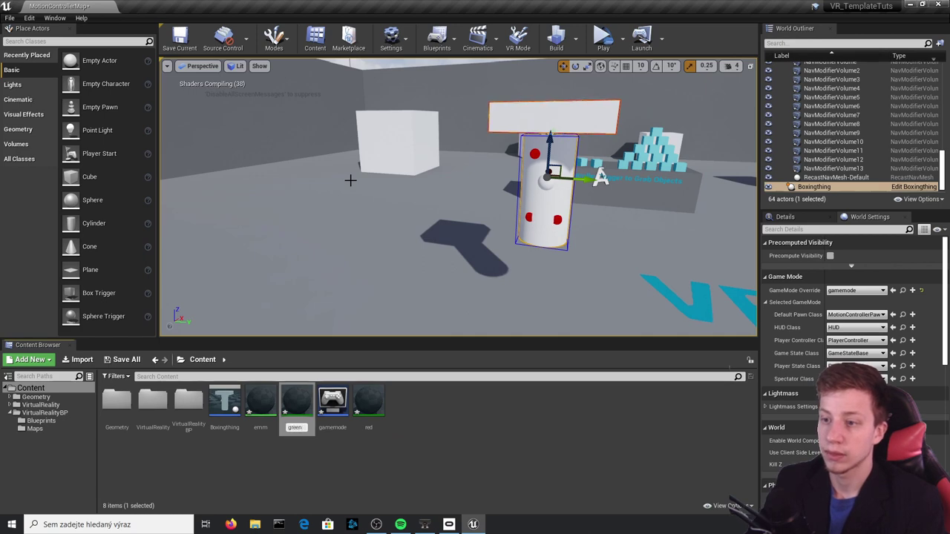
{"action": "type", "text": "green"}
{"action": "key", "text": "Return"}
Override the color parameter of the green instance with a bright, saturated green, then save and close it
{"action": "left_click", "coordinate": [329, 427]}
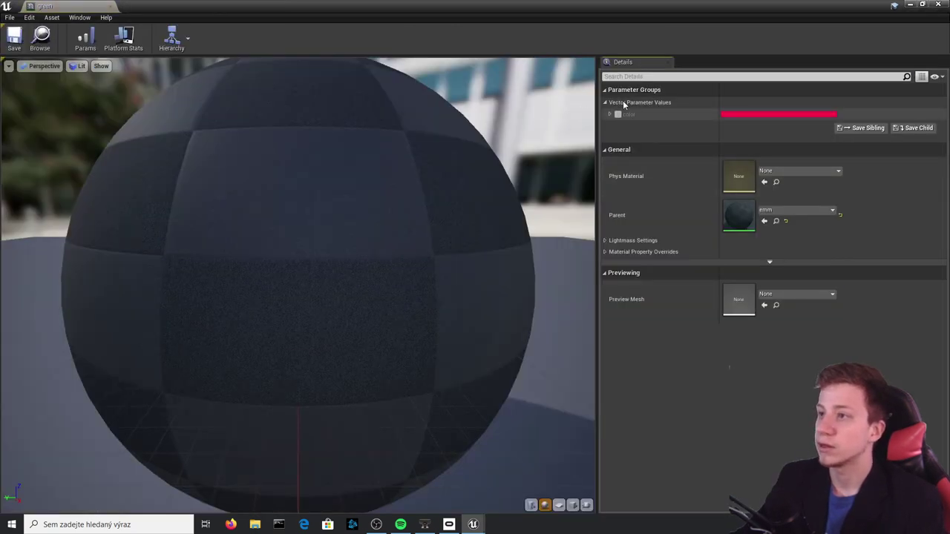
{"action": "left_click", "coordinate": [757, 114]}
{"action": "left_click_drag", "start_coordinate": [632, 192], "coordinate": [565, 238]}
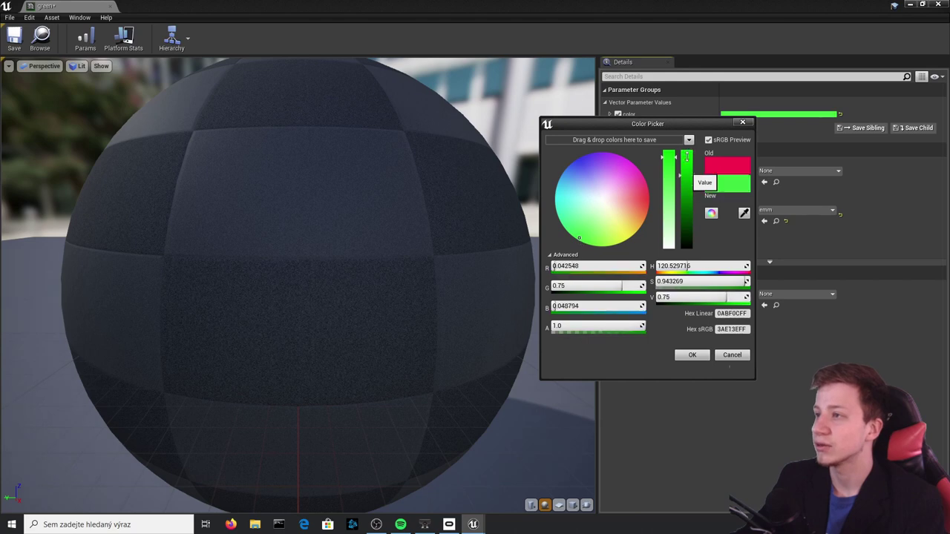
{"action": "left_click", "coordinate": [690, 355]}
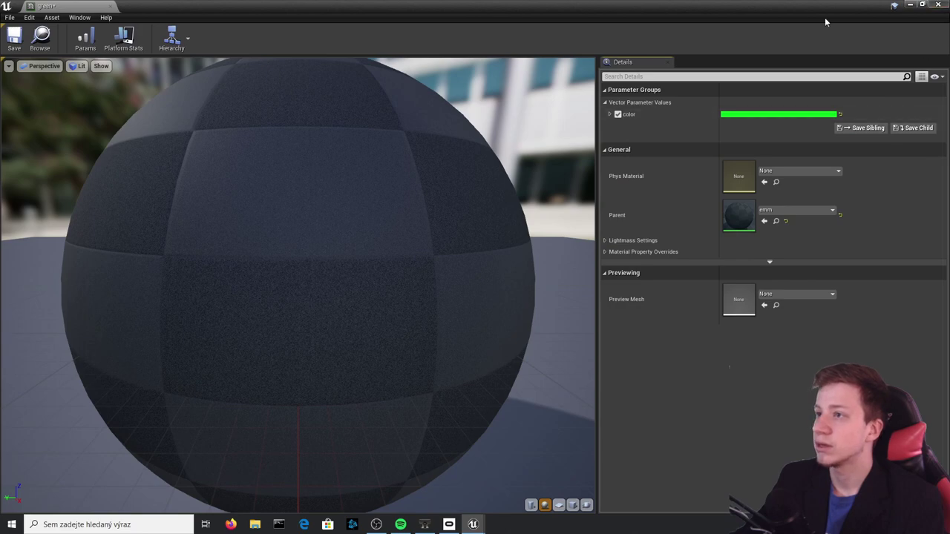
{"action": "left_click", "coordinate": [14, 41]}
{"action": "left_click", "coordinate": [938, 4]}
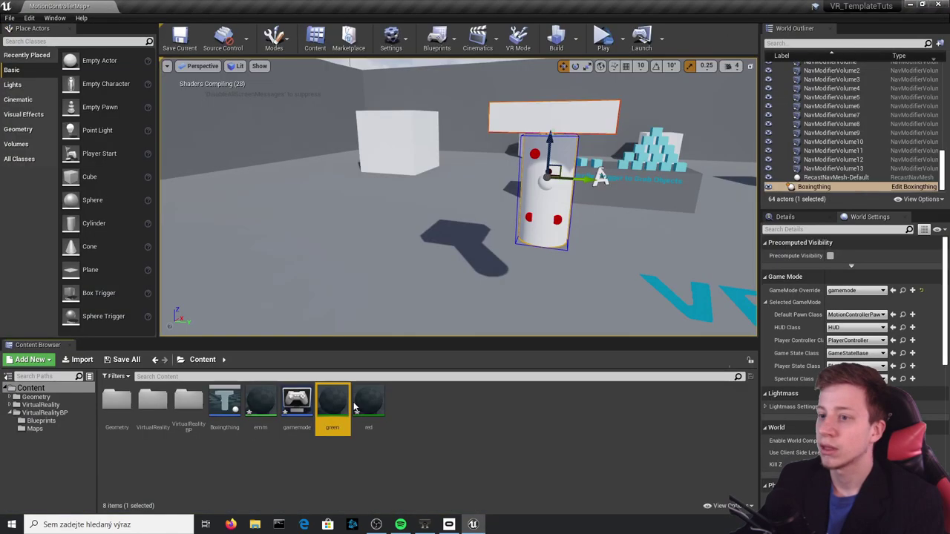
Override the color parameter of the red instance with red (R 1.0, G 0.007734, B 0.077426) and close it
{"action": "left_click", "coordinate": [360, 403]}
{"action": "double_click", "coordinate": [352, 403]}
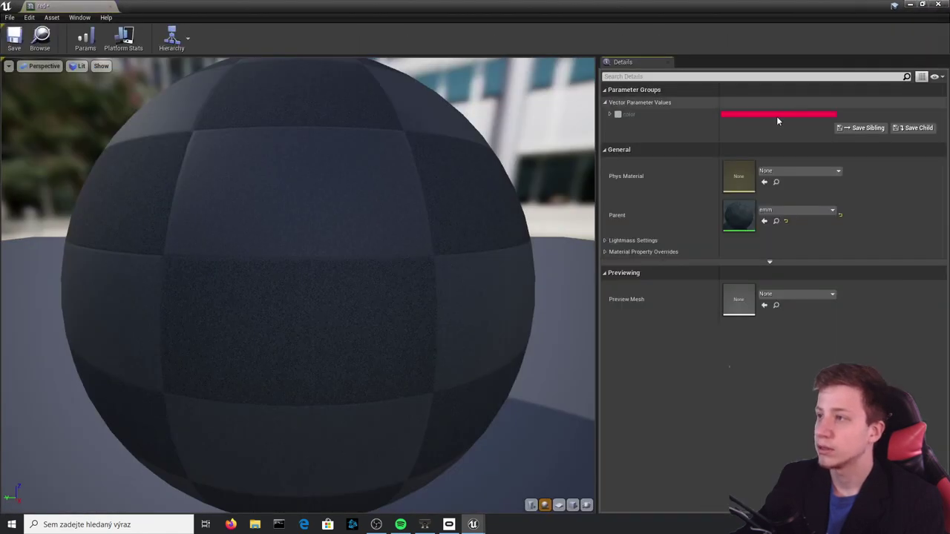
{"action": "left_click", "coordinate": [610, 115]}
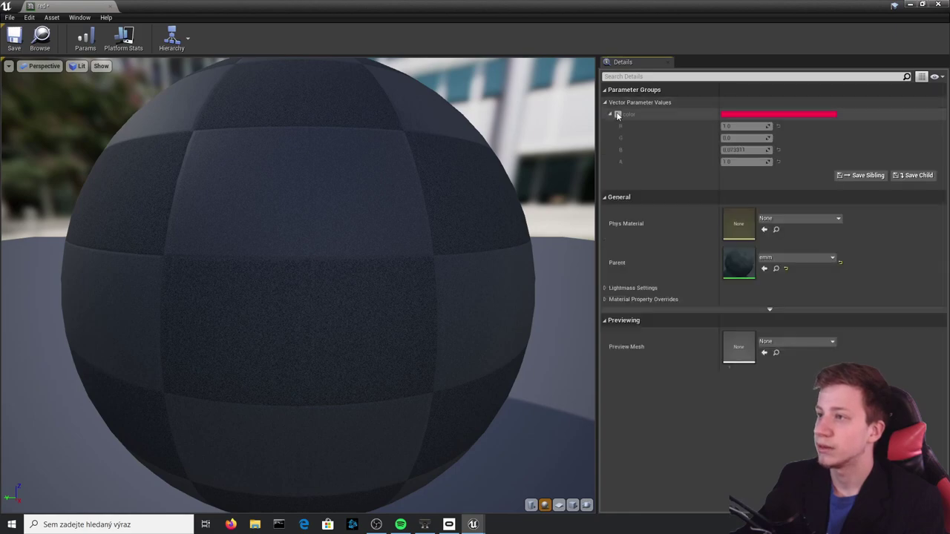
{"action": "left_click", "coordinate": [746, 115]}
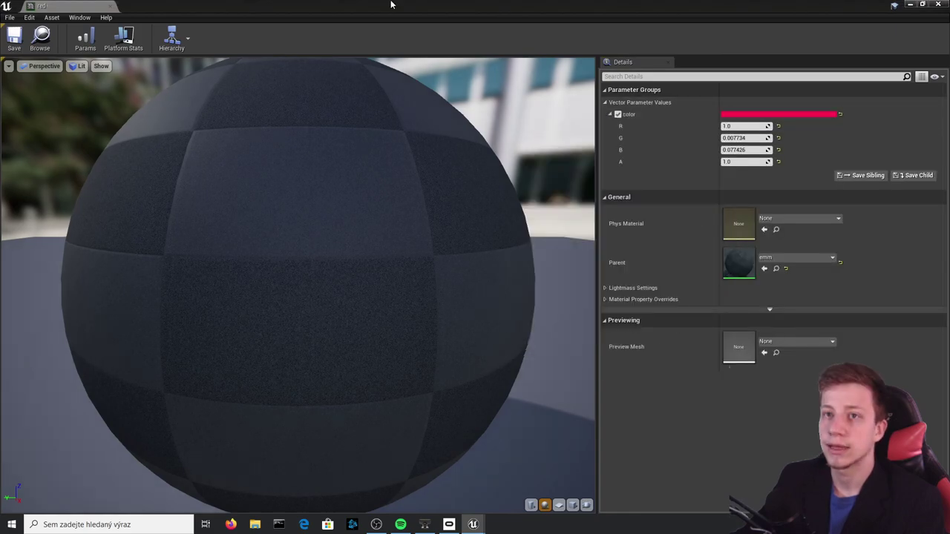
{"action": "left_click", "coordinate": [938, 4]}
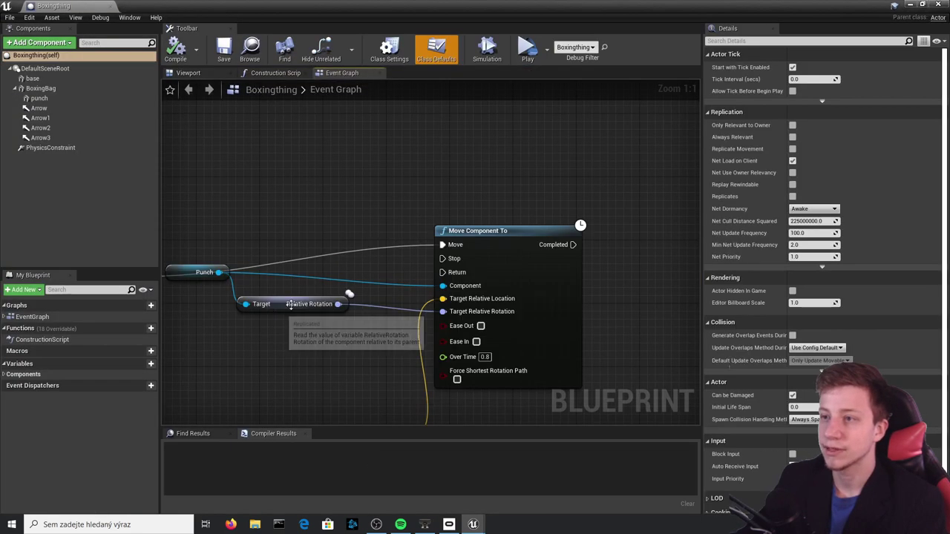
Move the Relative Rotation and Punch nodes below the execution line in the Boxingthing event graph
{"action": "right_click_drag", "start_coordinate": [377, 309], "coordinate": [421, 269]}
{"action": "left_click_drag", "start_coordinate": [320, 265], "coordinate": [318, 297]}
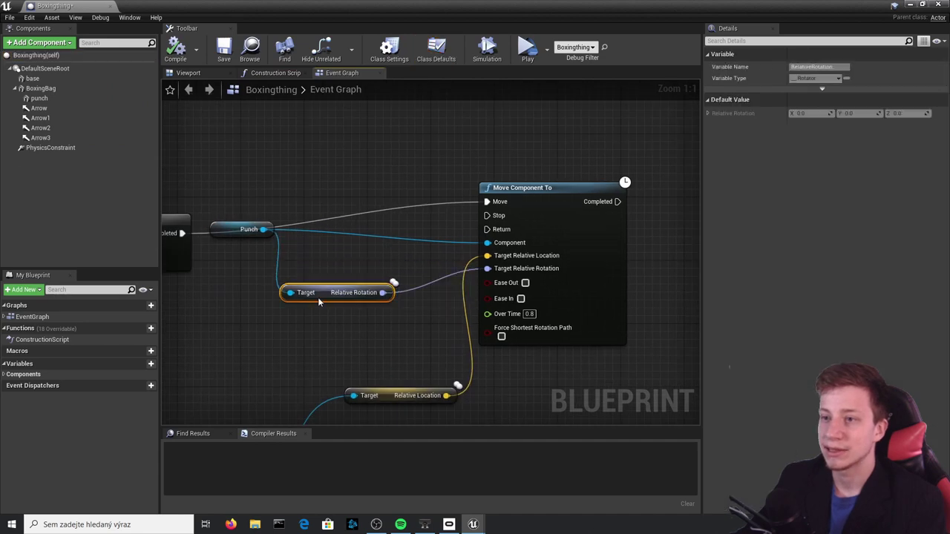
{"action": "left_click_drag", "start_coordinate": [231, 233], "coordinate": [231, 287]}
{"action": "right_click_drag", "start_coordinate": [232, 285], "coordinate": [505, 310]}
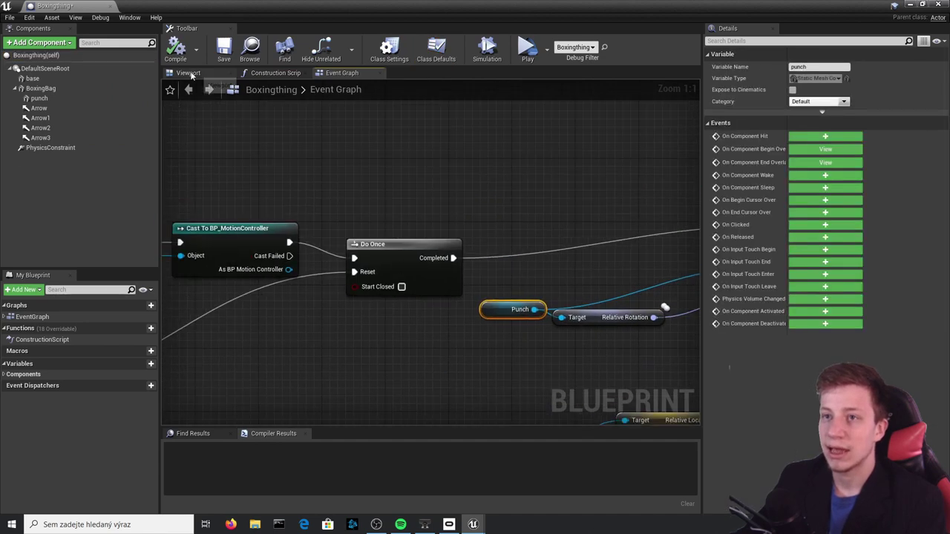
Assign the green material to Element 0 of the punch sphere and compile the Blueprint
{"action": "left_click", "coordinate": [191, 74]}
{"action": "scroll", "coordinate": [377, 267], "scroll_direction": "up", "scroll_amount": 8}
{"action": "right_click_drag", "start_coordinate": [377, 267], "coordinate": [504, 267]}
{"action": "left_click", "coordinate": [417, 264]}
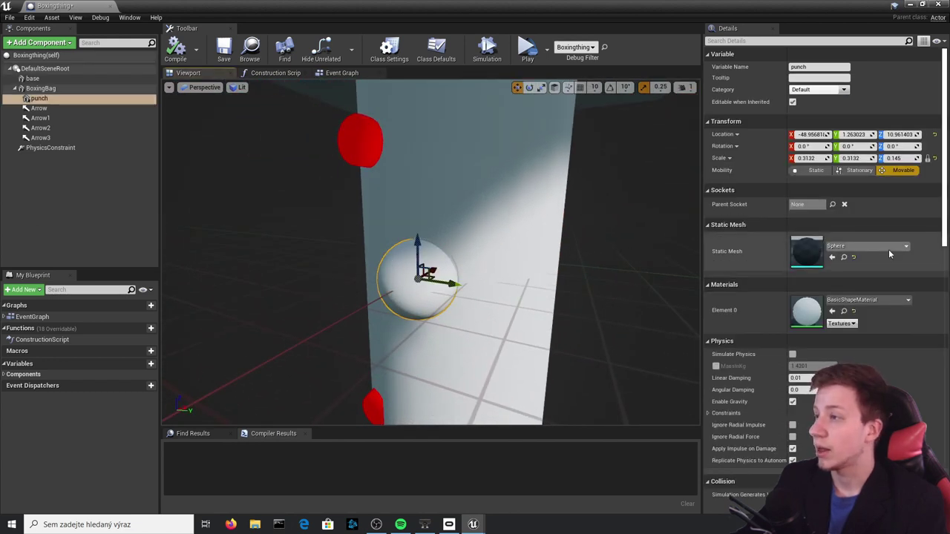
{"action": "left_click", "coordinate": [886, 300]}
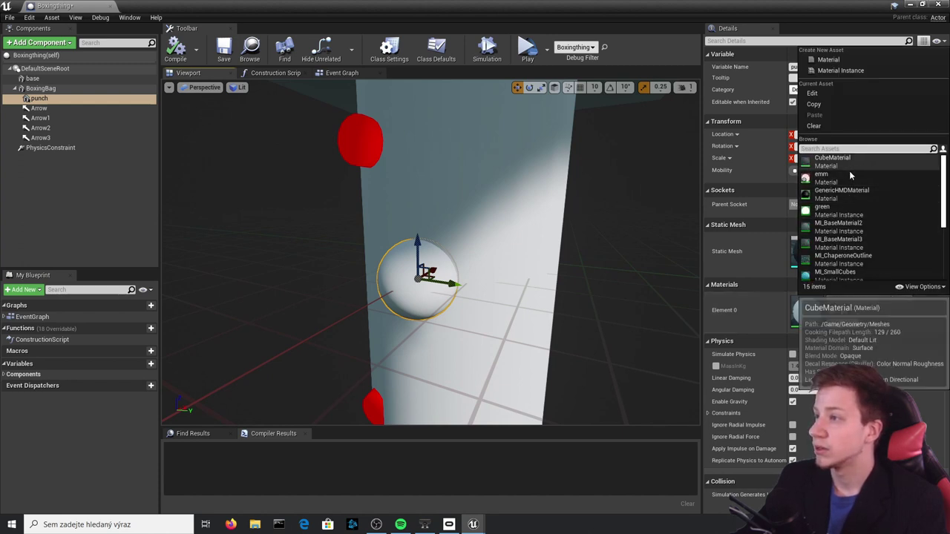
{"action": "scroll", "coordinate": [846, 213], "scroll_direction": "down", "scroll_amount": 3}
{"action": "scroll", "coordinate": [845, 200], "scroll_direction": "up", "scroll_amount": 3}
{"action": "type", "text": "gree"}
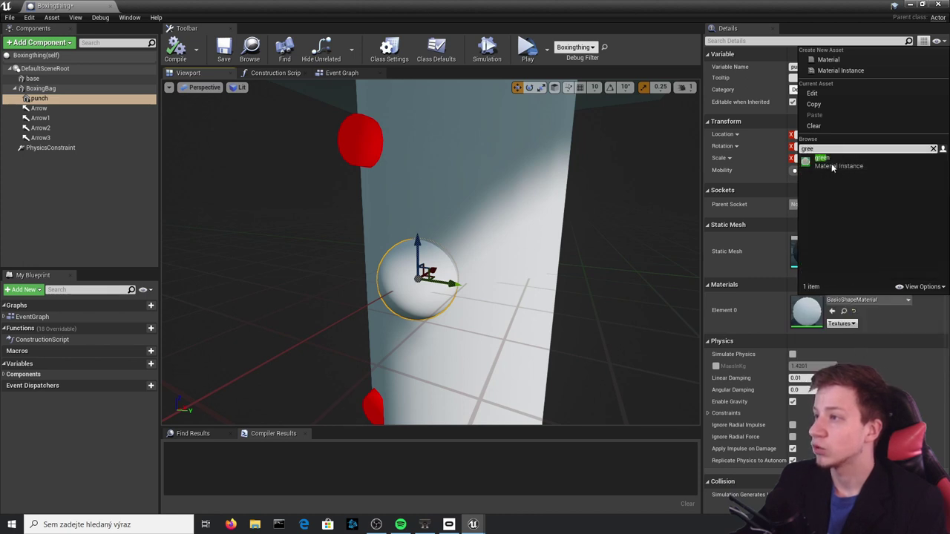
{"action": "left_click", "coordinate": [830, 164]}
{"action": "left_click", "coordinate": [175, 49]}
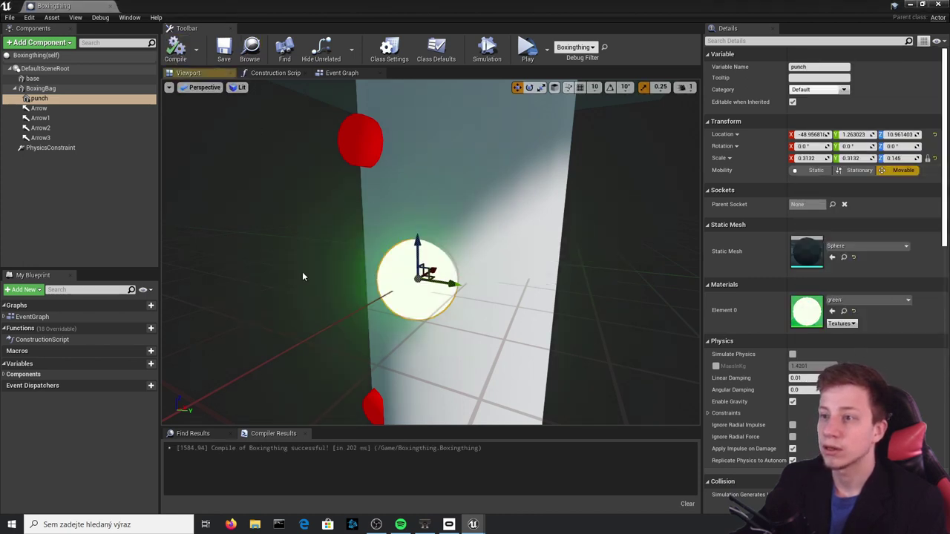
Move the On Component Begin Overlap (punch) and Cast To BP_MotionController nodes farther away from Do Once in the event graph
{"action": "left_click", "coordinate": [341, 73]}
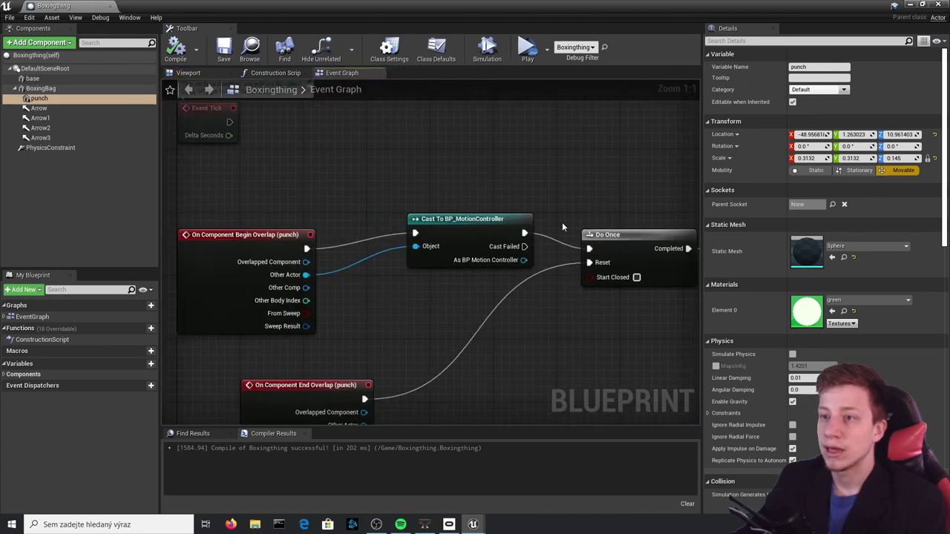
{"action": "scroll", "coordinate": [435, 311], "scroll_direction": "up", "scroll_amount": 1}
{"action": "left_click_drag", "start_coordinate": [435, 311], "coordinate": [259, 186]}
{"action": "left_click_drag", "start_coordinate": [605, 206], "coordinate": [527, 207]}
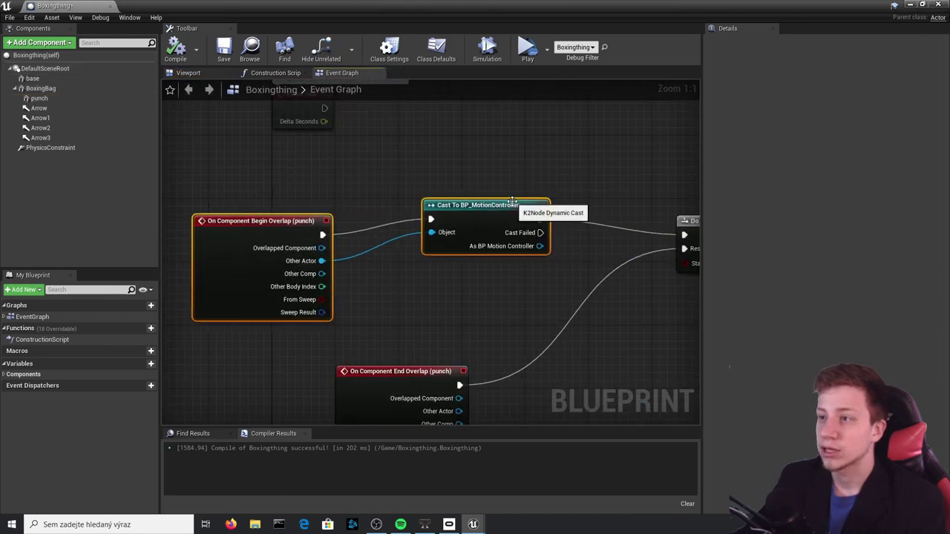
{"action": "right_click_drag", "start_coordinate": [527, 207], "coordinate": [577, 241]}
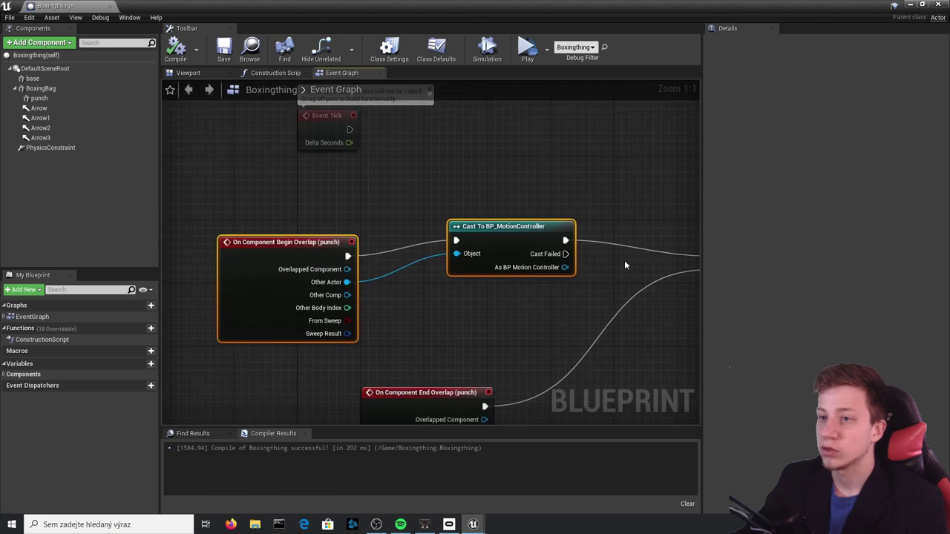
Add a reference to the punch component above Do Once and create a Set Material node targeting it
{"action": "right_click_drag", "start_coordinate": [634, 250], "coordinate": [408, 232]}
{"action": "scroll", "coordinate": [408, 231], "scroll_direction": "down", "scroll_amount": 2}
{"action": "right_click_drag", "start_coordinate": [466, 242], "coordinate": [353, 205]}
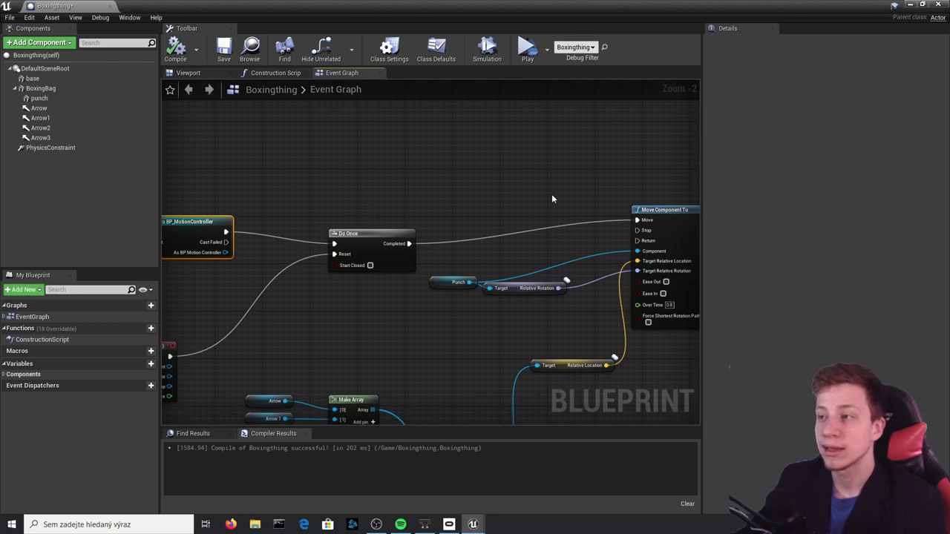
{"action": "right_click_drag", "start_coordinate": [653, 241], "coordinate": [369, 259]}
{"action": "right_click_drag", "start_coordinate": [528, 259], "coordinate": [619, 230]}
{"action": "right_click_drag", "start_coordinate": [474, 277], "coordinate": [674, 306]}
{"action": "scroll", "coordinate": [347, 271], "scroll_direction": "up", "scroll_amount": 2}
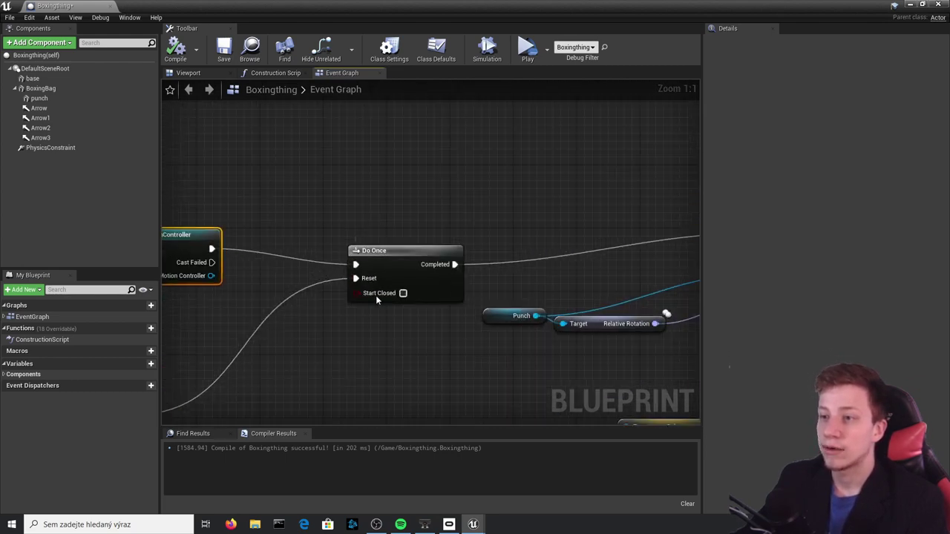
{"action": "left_click_drag", "start_coordinate": [454, 265], "coordinate": [507, 263]}
{"action": "left_click", "coordinate": [425, 222]}
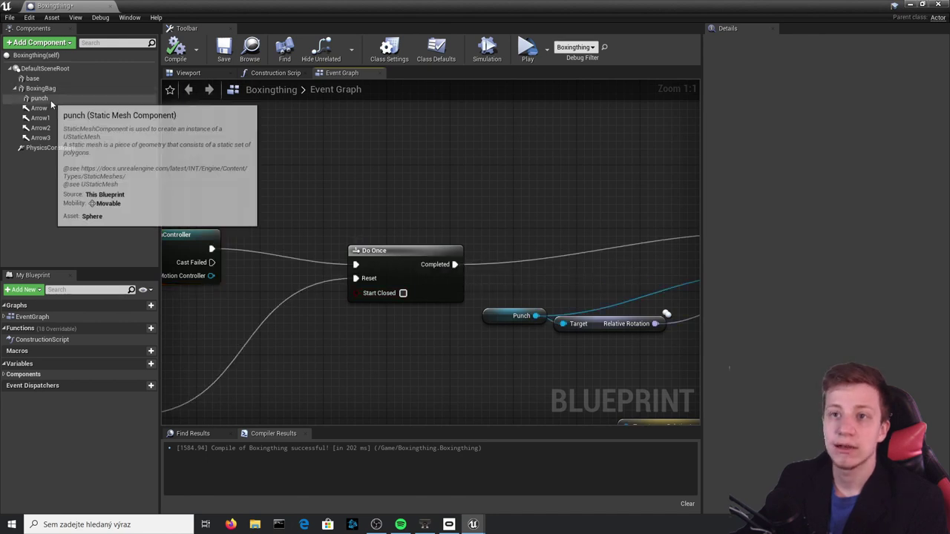
{"action": "left_click_drag", "start_coordinate": [49, 101], "coordinate": [525, 198]}
{"action": "type", "text": "set mater"}
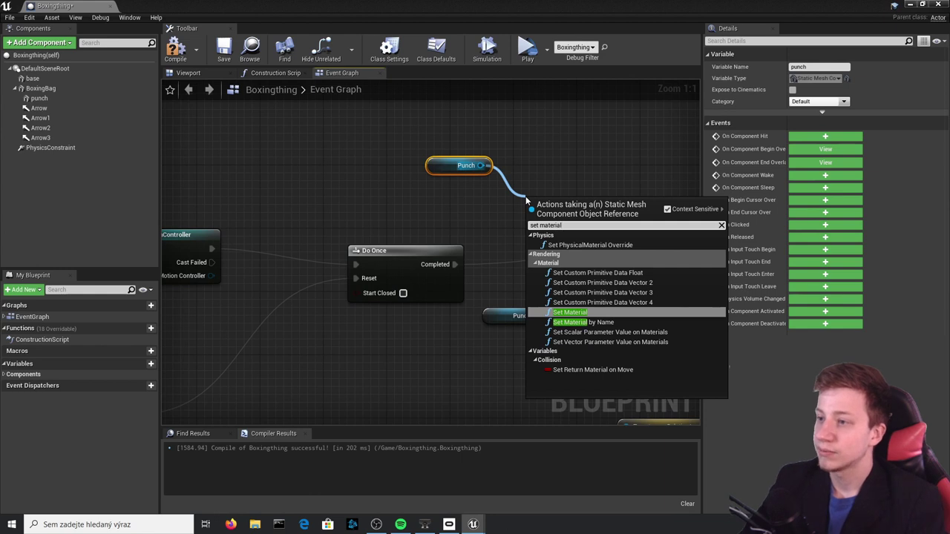
{"action": "type", "text": "ial"}
{"action": "key", "text": "Return"}
{"action": "left_click_drag", "start_coordinate": [564, 234], "coordinate": [573, 186]}
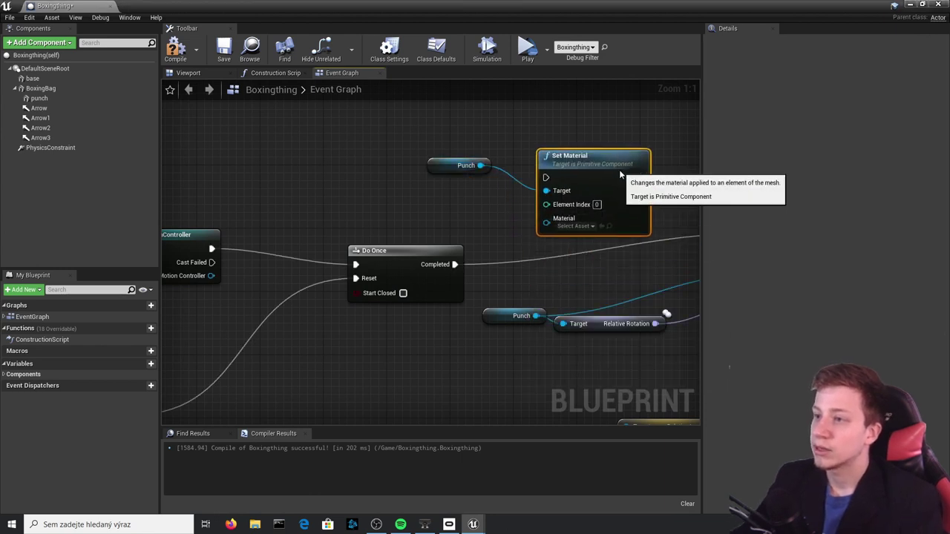
Set the Material input of the new Set Material node to red
{"action": "left_click", "coordinate": [39, 100]}
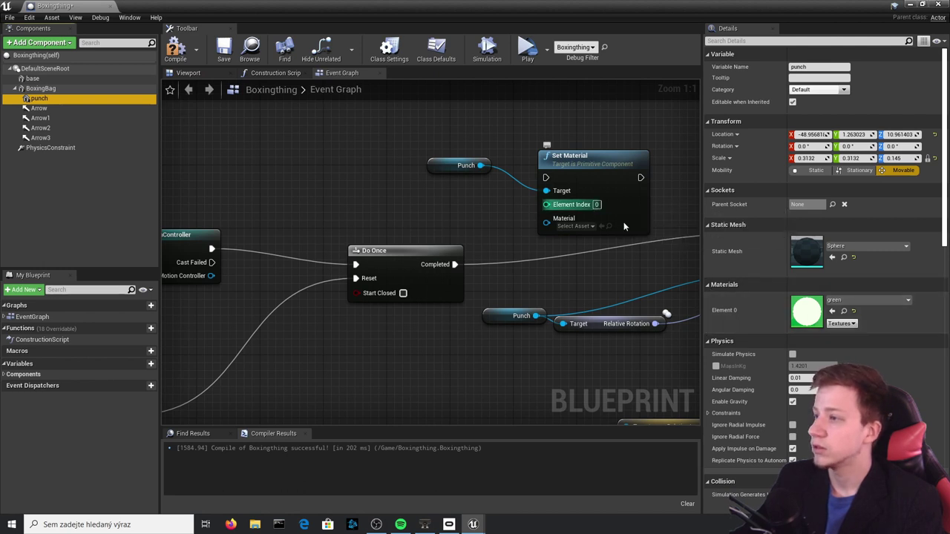
{"action": "right_click_drag", "start_coordinate": [587, 227], "coordinate": [505, 217]}
{"action": "left_click", "coordinate": [504, 215]}
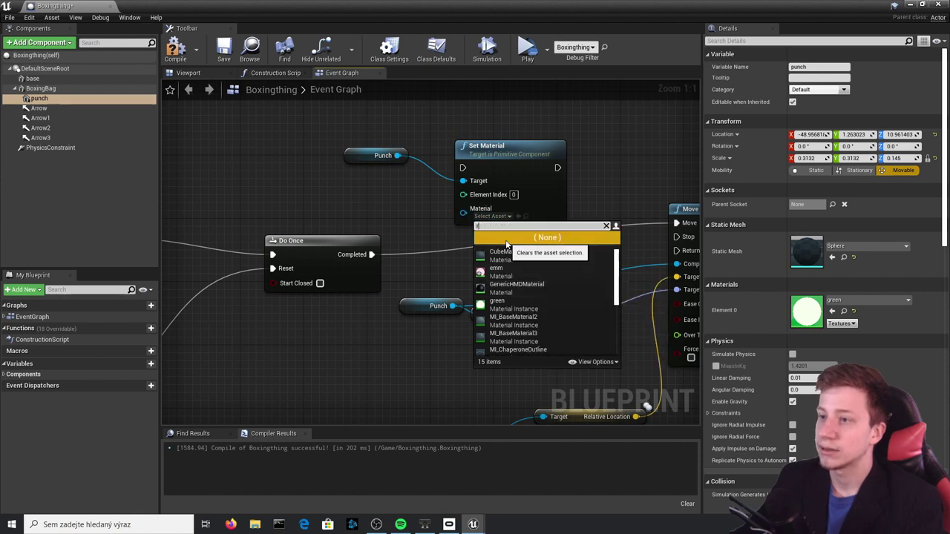
{"action": "type", "text": "red"}
{"action": "left_click", "coordinate": [511, 256]}
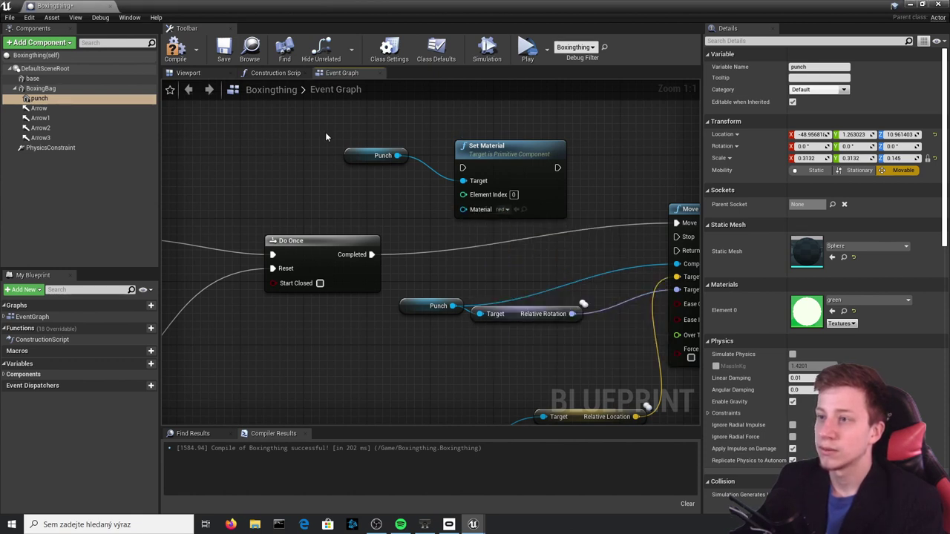
Wire the red Set Material node between Do Once's Completed output and Move Component To's Move input, and compile
{"action": "left_click_drag", "start_coordinate": [371, 255], "coordinate": [463, 167]}
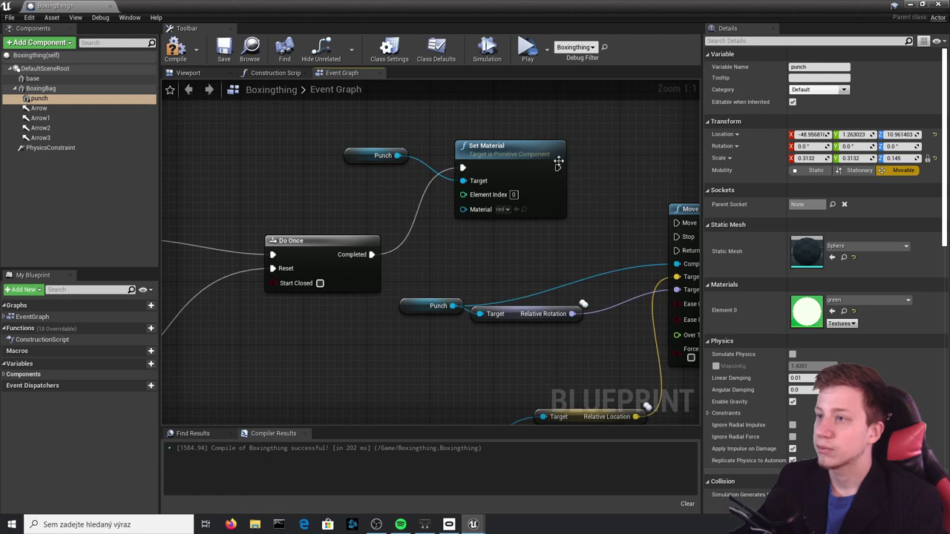
{"action": "left_click_drag", "start_coordinate": [557, 167], "coordinate": [683, 225]}
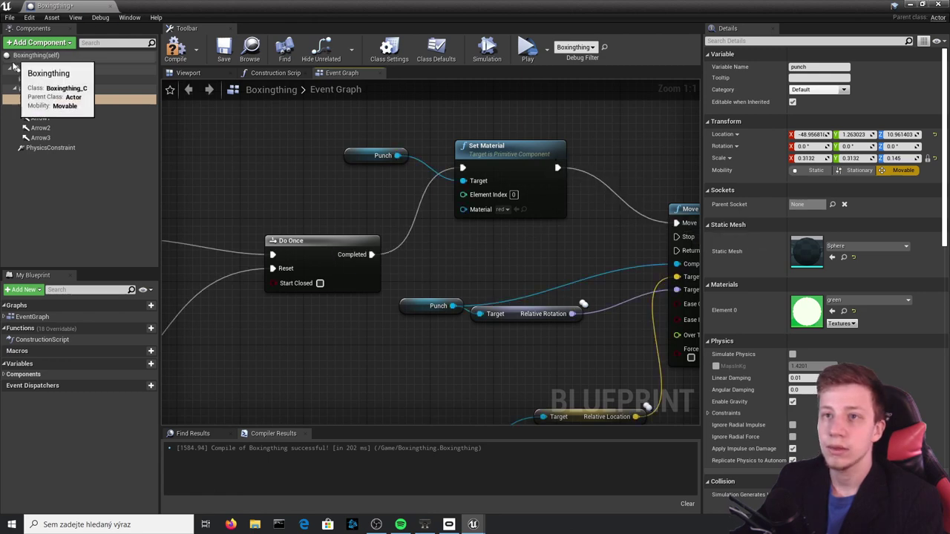
{"action": "left_click", "coordinate": [435, 49]}
Duplicate the Punch and Set Material nodes and place the copies just after Move Component To
{"action": "left_click_drag", "start_coordinate": [570, 221], "coordinate": [388, 135]}
{"action": "right_click_drag", "start_coordinate": [613, 227], "coordinate": [283, 193]}
{"action": "key", "text": "ctrl+v"}
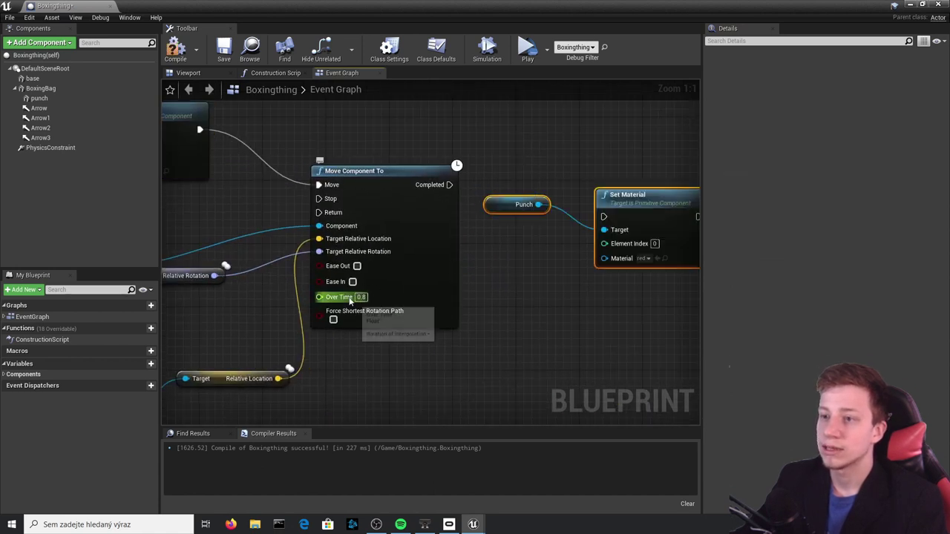
{"action": "left_click_drag", "start_coordinate": [498, 203], "coordinate": [492, 265]}
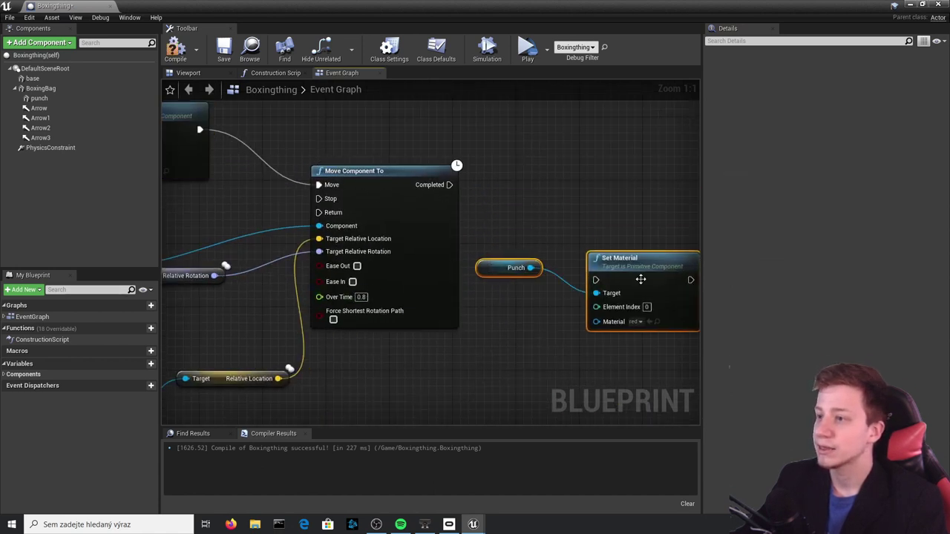
{"action": "left_click_drag", "start_coordinate": [651, 293], "coordinate": [644, 214]}
Set the duplicated Set Material node to green and run it from Move Component To's Completed output, with Punch below the execution wire
{"action": "left_click", "coordinate": [629, 242]}
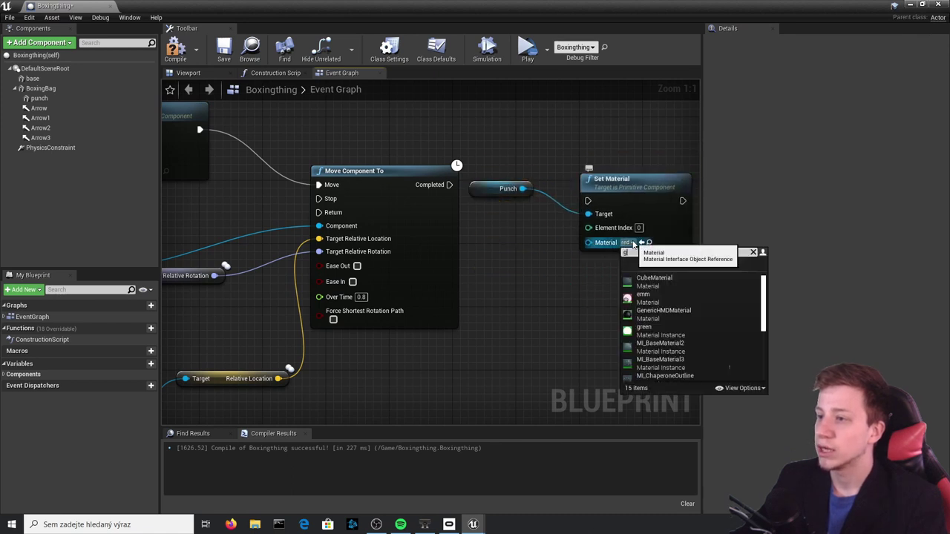
{"action": "type", "text": "r"}
{"action": "left_click", "coordinate": [653, 297]}
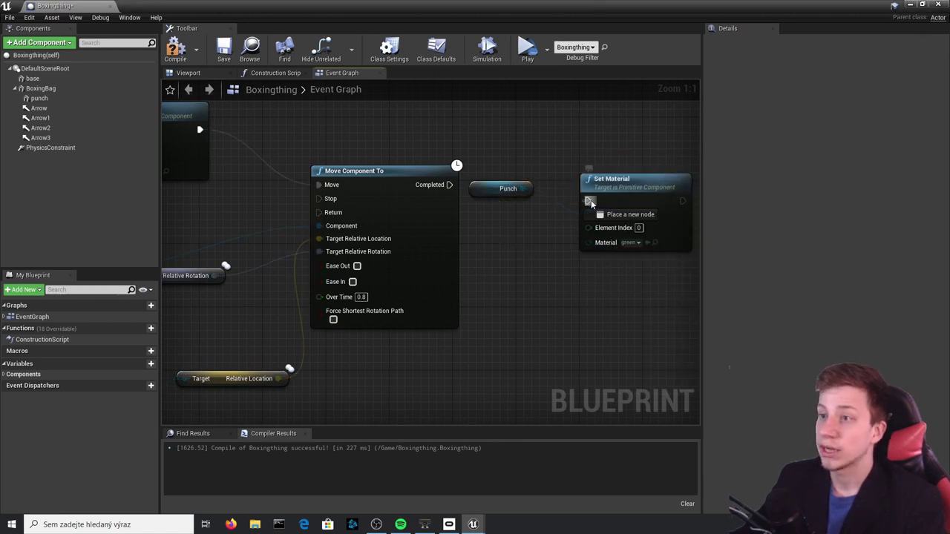
{"action": "left_click_drag", "start_coordinate": [499, 188], "coordinate": [485, 244]}
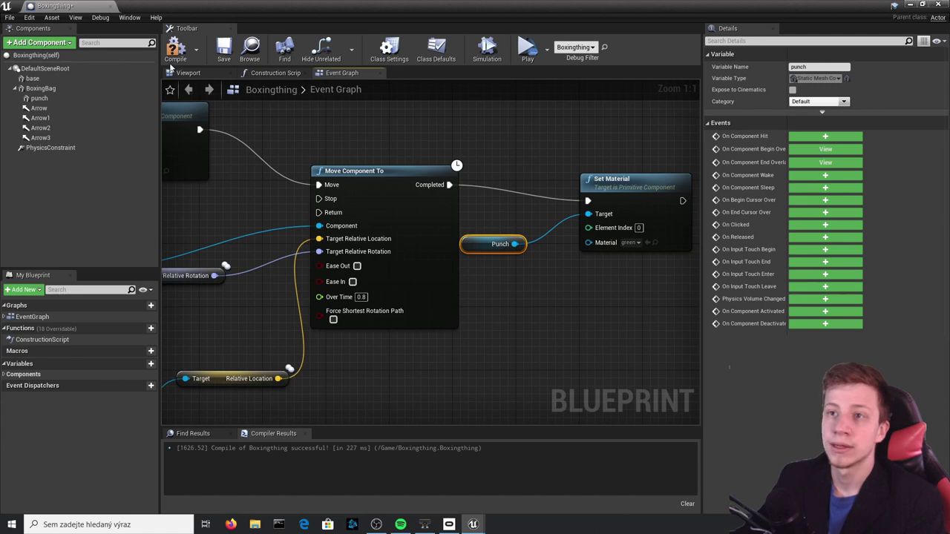
Examine the whole punch event graph, including the overlap events, arrow array, random selection and component move
{"action": "right_click_drag", "start_coordinate": [455, 313], "coordinate": [539, 280]}
{"action": "scroll", "coordinate": [593, 299], "scroll_direction": "down", "scroll_amount": 3}
{"action": "right_click_drag", "start_coordinate": [381, 293], "coordinate": [524, 242]}
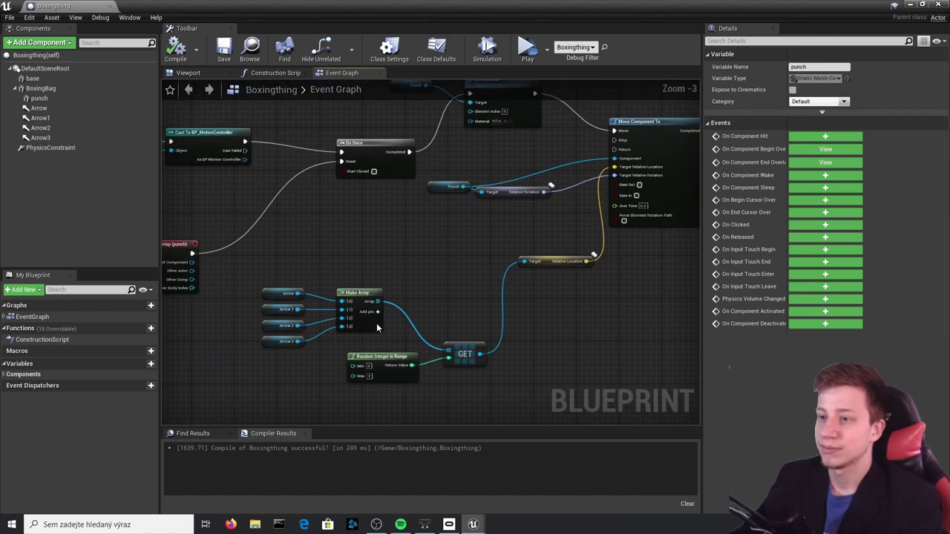
{"action": "right_click_drag", "start_coordinate": [341, 310], "coordinate": [580, 314]}
{"action": "right_click_drag", "start_coordinate": [505, 234], "coordinate": [492, 321]}
{"action": "right_click_drag", "start_coordinate": [435, 360], "coordinate": [289, 282]}
{"action": "scroll", "coordinate": [289, 283], "scroll_direction": "down", "scroll_amount": 3}
{"action": "right_click_drag", "start_coordinate": [372, 295], "coordinate": [477, 297]}
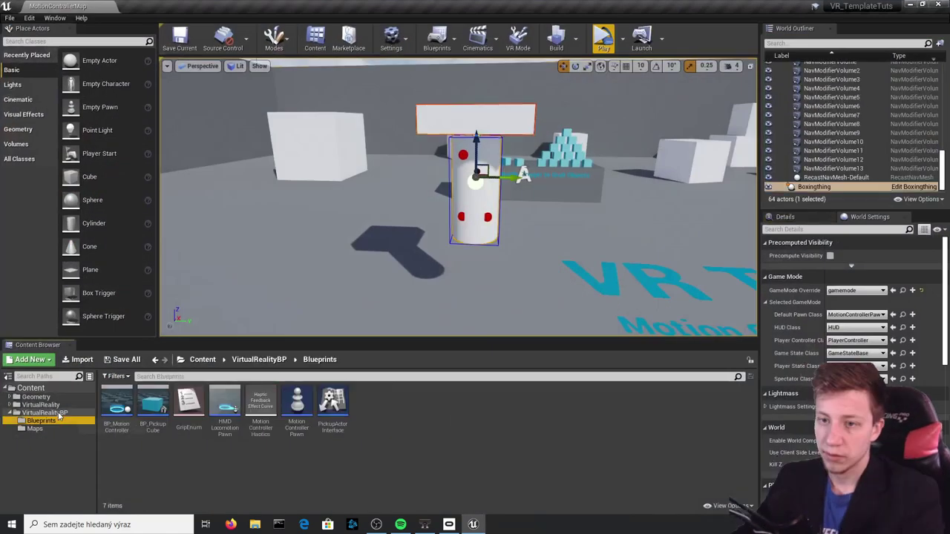
Open the MotionControllerPawn Blueprint from the VirtualRealityBP Blueprints folder
{"action": "left_click", "coordinate": [60, 414]}
{"action": "left_click", "coordinate": [48, 429]}
{"action": "left_click", "coordinate": [56, 413]}
{"action": "left_click", "coordinate": [51, 429]}
{"action": "left_click", "coordinate": [55, 421]}
{"action": "double_click", "coordinate": [295, 404]}
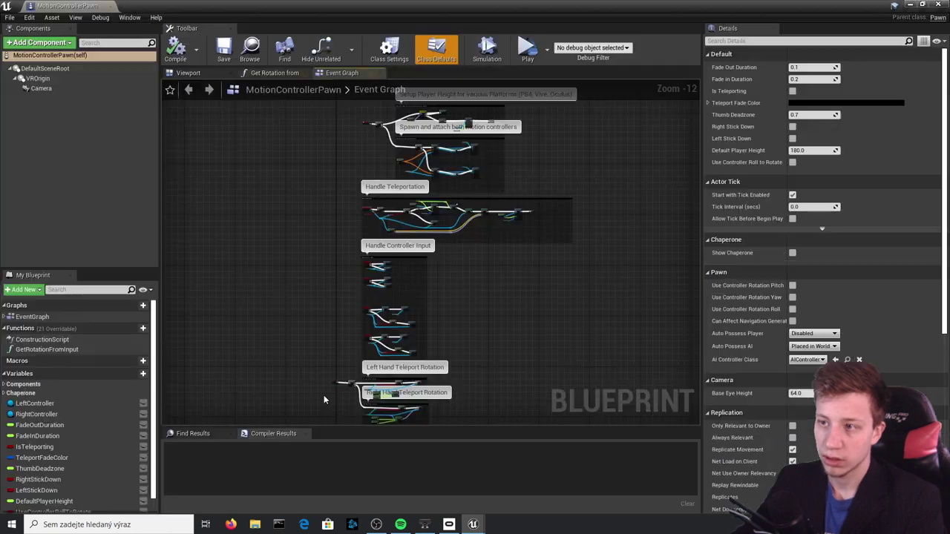
Add a Sphere Collision component under the pawn's Camera
{"action": "left_click", "coordinate": [41, 42]}
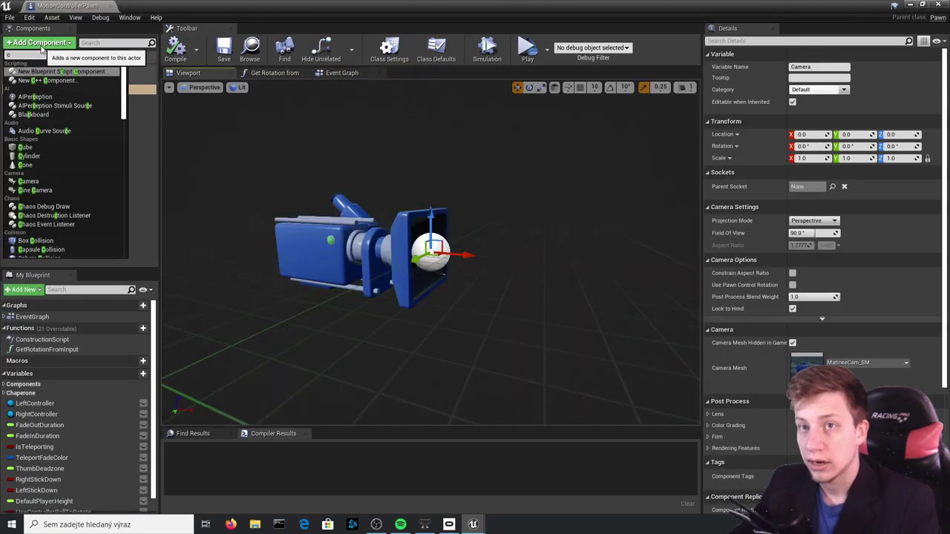
{"action": "type", "text": "oll"}
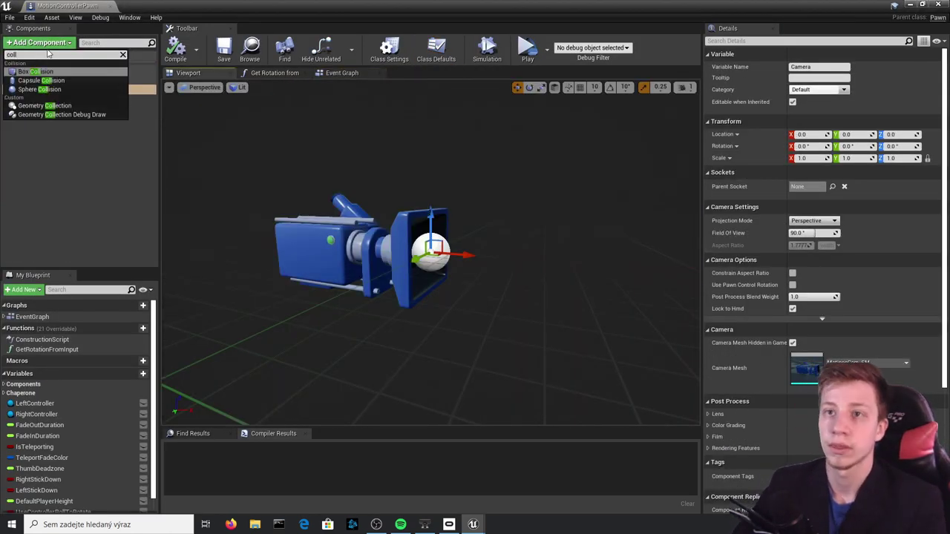
{"action": "key", "text": "Down"}
{"action": "key", "text": "Down"}
{"action": "key", "text": "Return"}
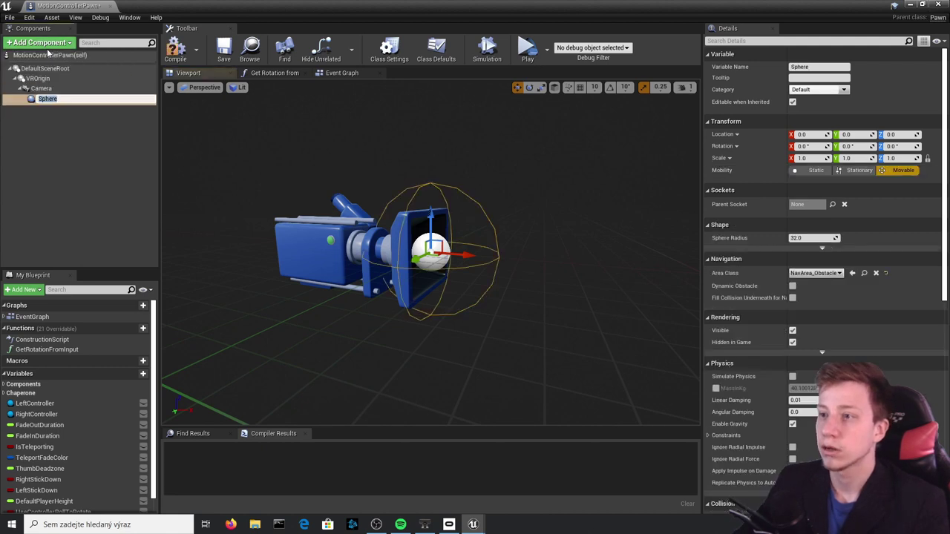
Enlarge the collision sphere's radius to about 44.56, shift it back to about X -25.07, and compile
{"action": "left_click", "coordinate": [816, 170]}
{"action": "left_click", "coordinate": [900, 170]}
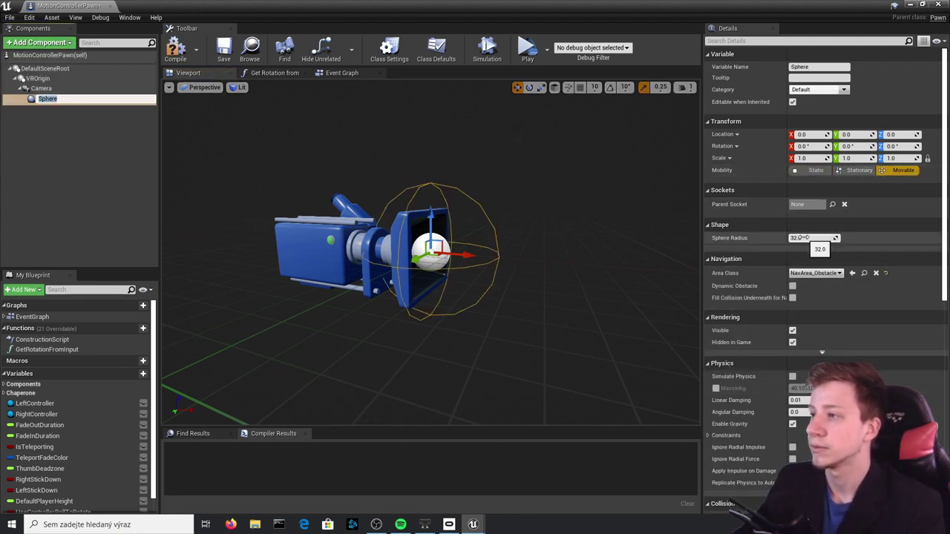
{"action": "left_click_drag", "start_coordinate": [802, 237], "coordinate": [823, 238]}
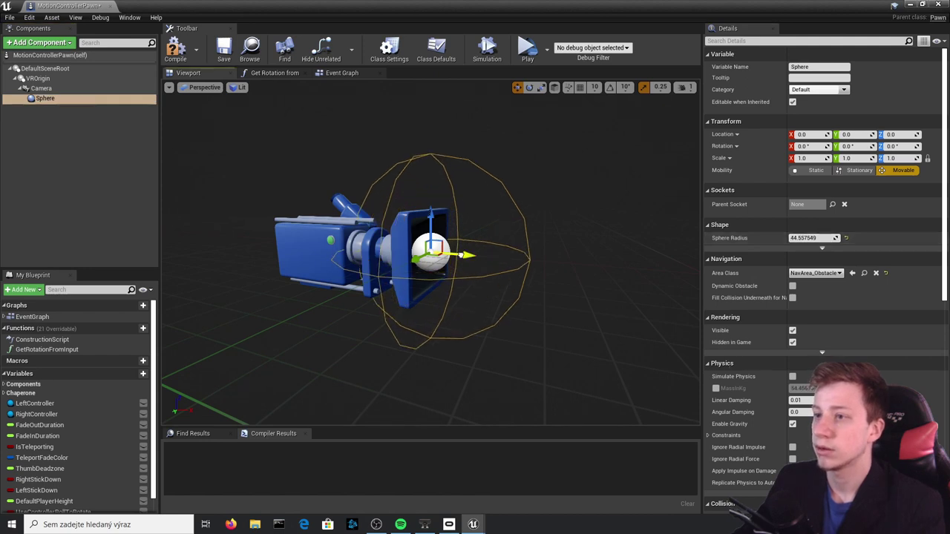
{"action": "left_click_drag", "start_coordinate": [478, 273], "coordinate": [432, 270]}
{"action": "key", "text": "F7"}
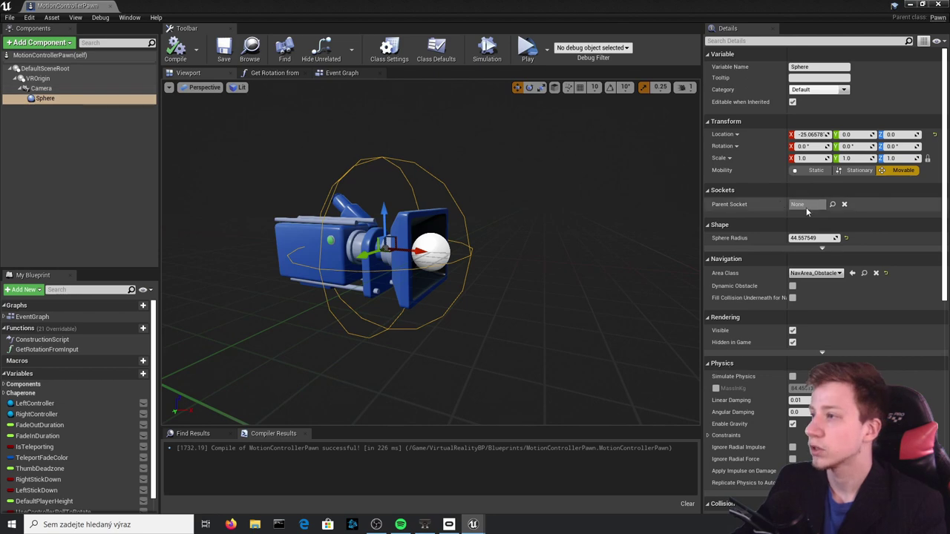
Add an On Component Begin Overlap event for the collision sphere and connect it to a Cast To Boxingthing node
{"action": "scroll", "coordinate": [844, 206], "scroll_direction": "down", "scroll_amount": 5}
{"action": "left_click", "coordinate": [813, 394]}
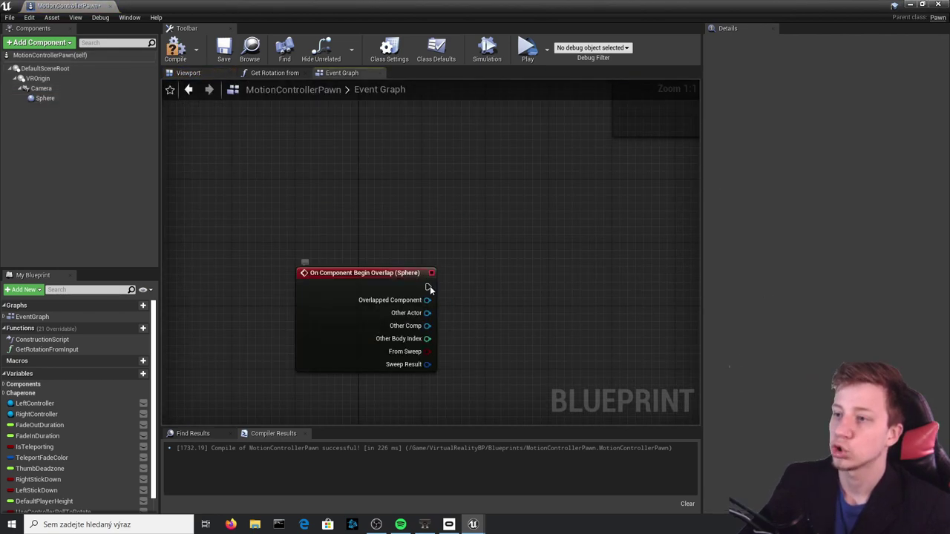
{"action": "left_click_drag", "start_coordinate": [427, 287], "coordinate": [556, 294]}
{"action": "type", "text": "cast"}
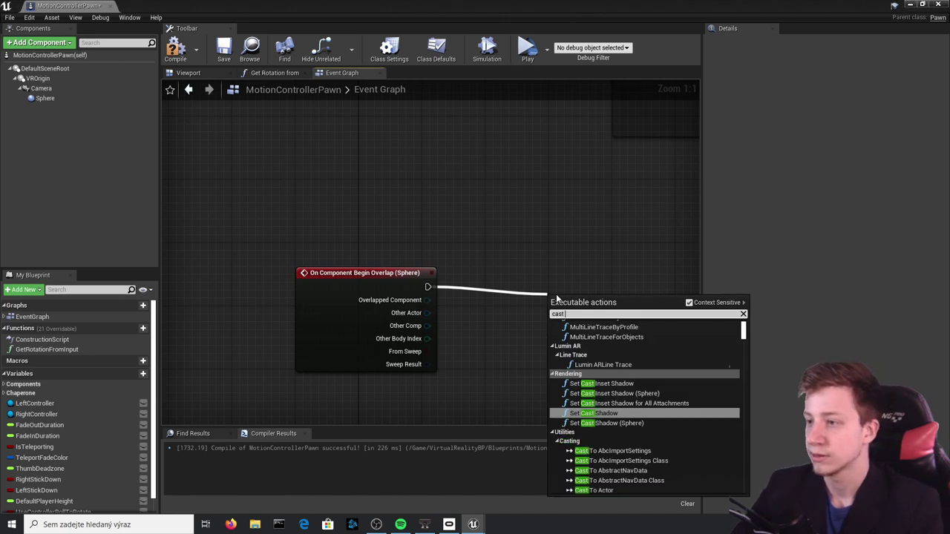
{"action": "type", "text": " to boxing"}
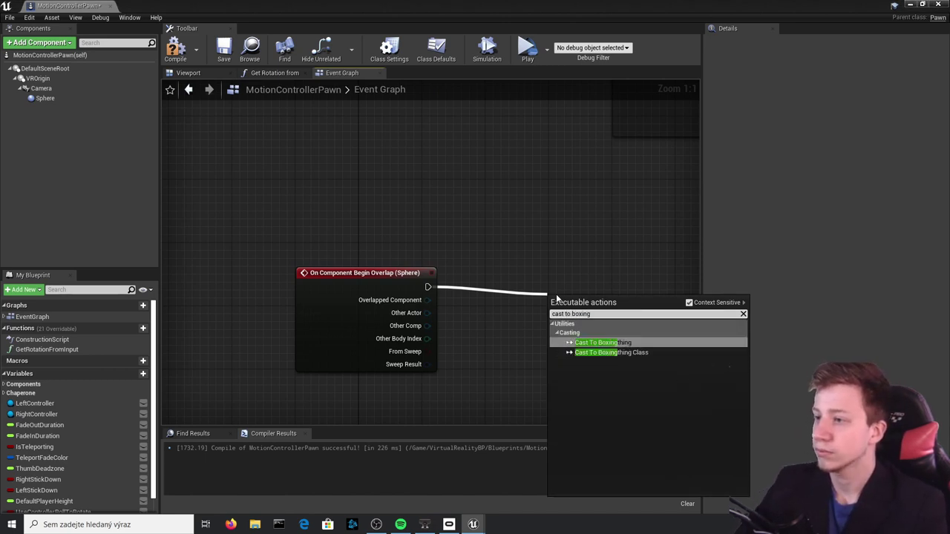
{"action": "key", "text": "Return"}
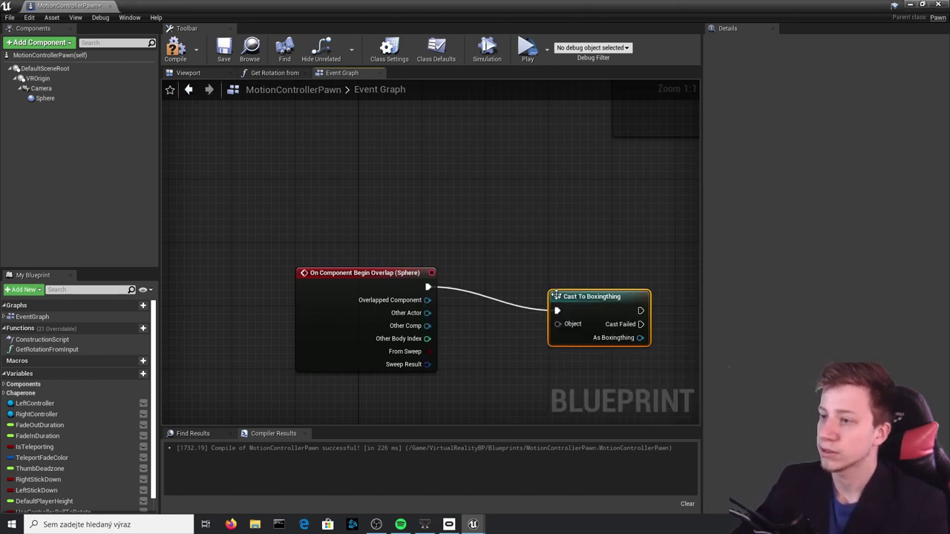
Connect the overlap event's Other Actor to the cast's Object input and add a Print String node after the successful Cast To Boxingthing
{"action": "left_click_drag", "start_coordinate": [557, 323], "coordinate": [425, 313]}
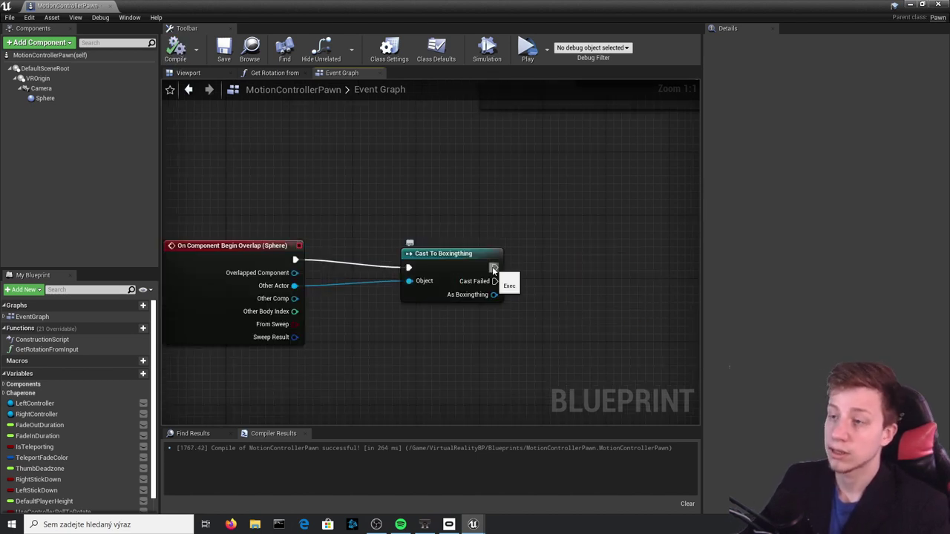
{"action": "left_click_drag", "start_coordinate": [494, 268], "coordinate": [590, 291]}
{"action": "type", "text": "print"}
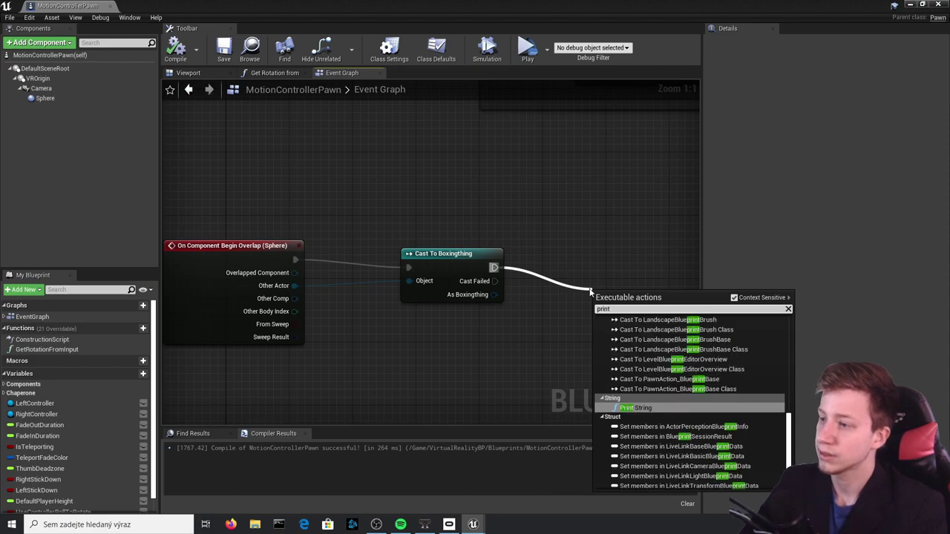
{"action": "key", "text": "Return"}
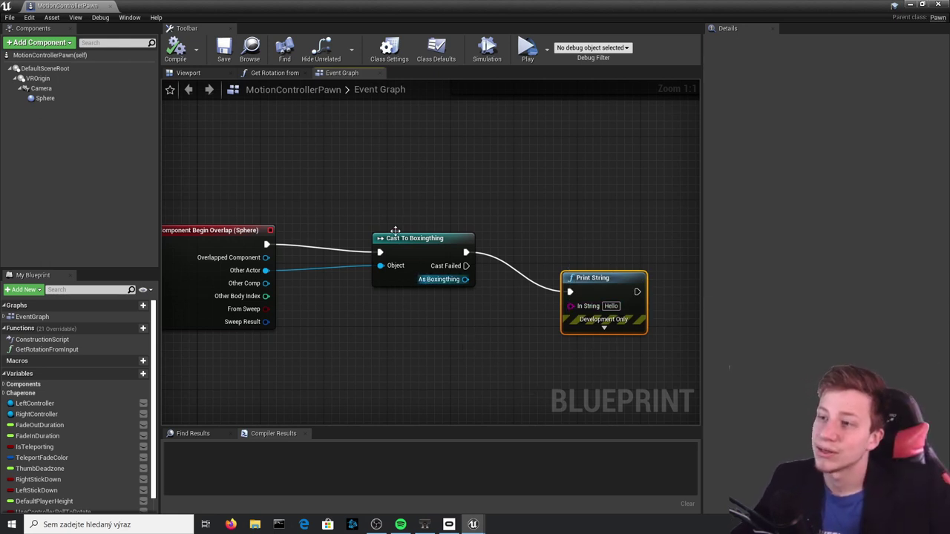
{"action": "right_click_drag", "start_coordinate": [338, 312], "coordinate": [442, 305]}
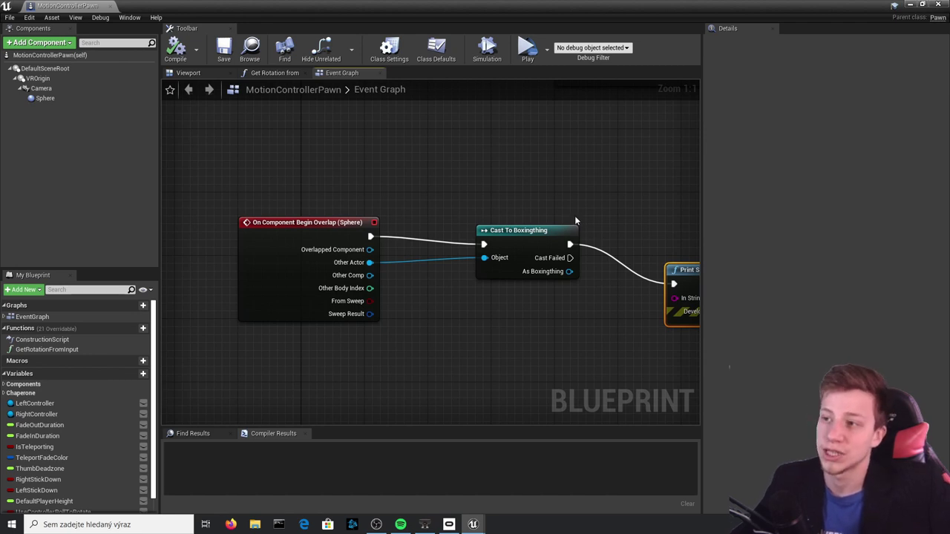
{"action": "right_click_drag", "start_coordinate": [606, 175], "coordinate": [463, 159]}
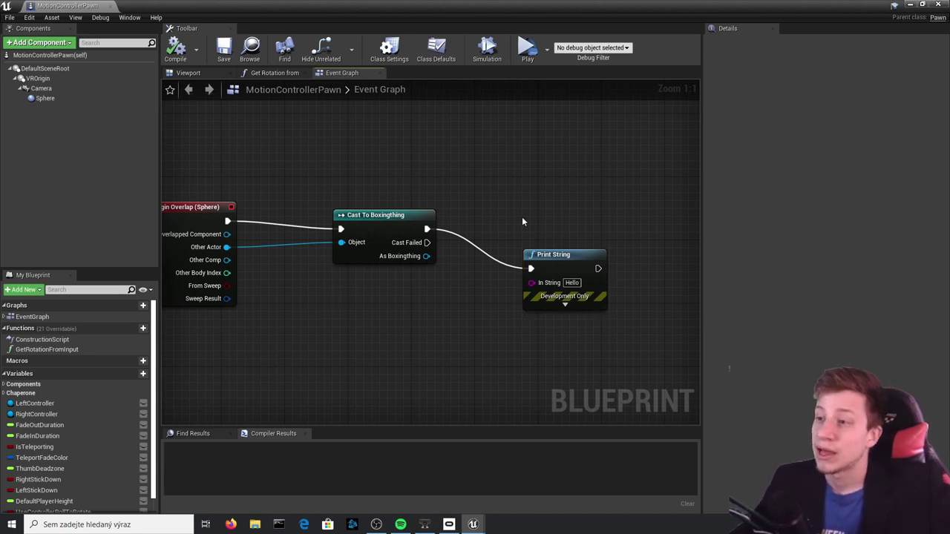
{"action": "left_click_drag", "start_coordinate": [543, 225], "coordinate": [500, 339]}
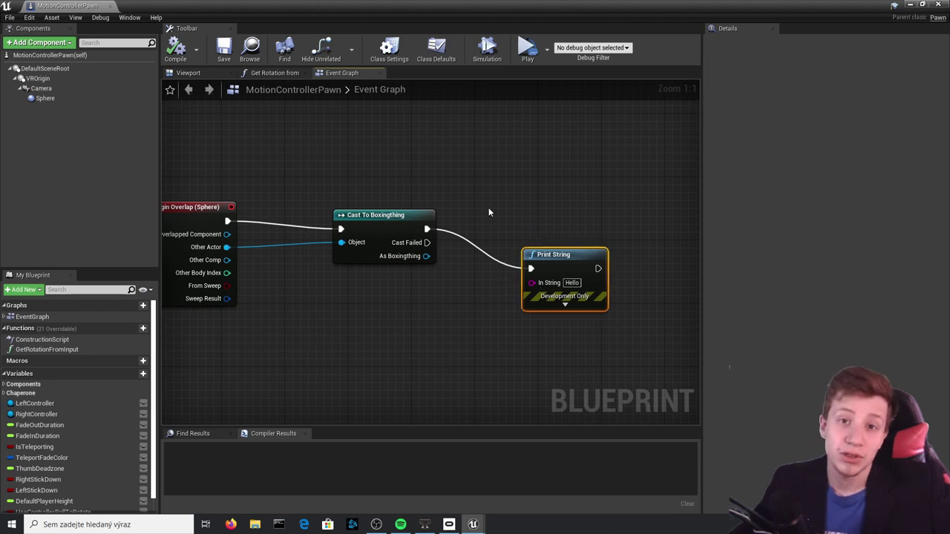